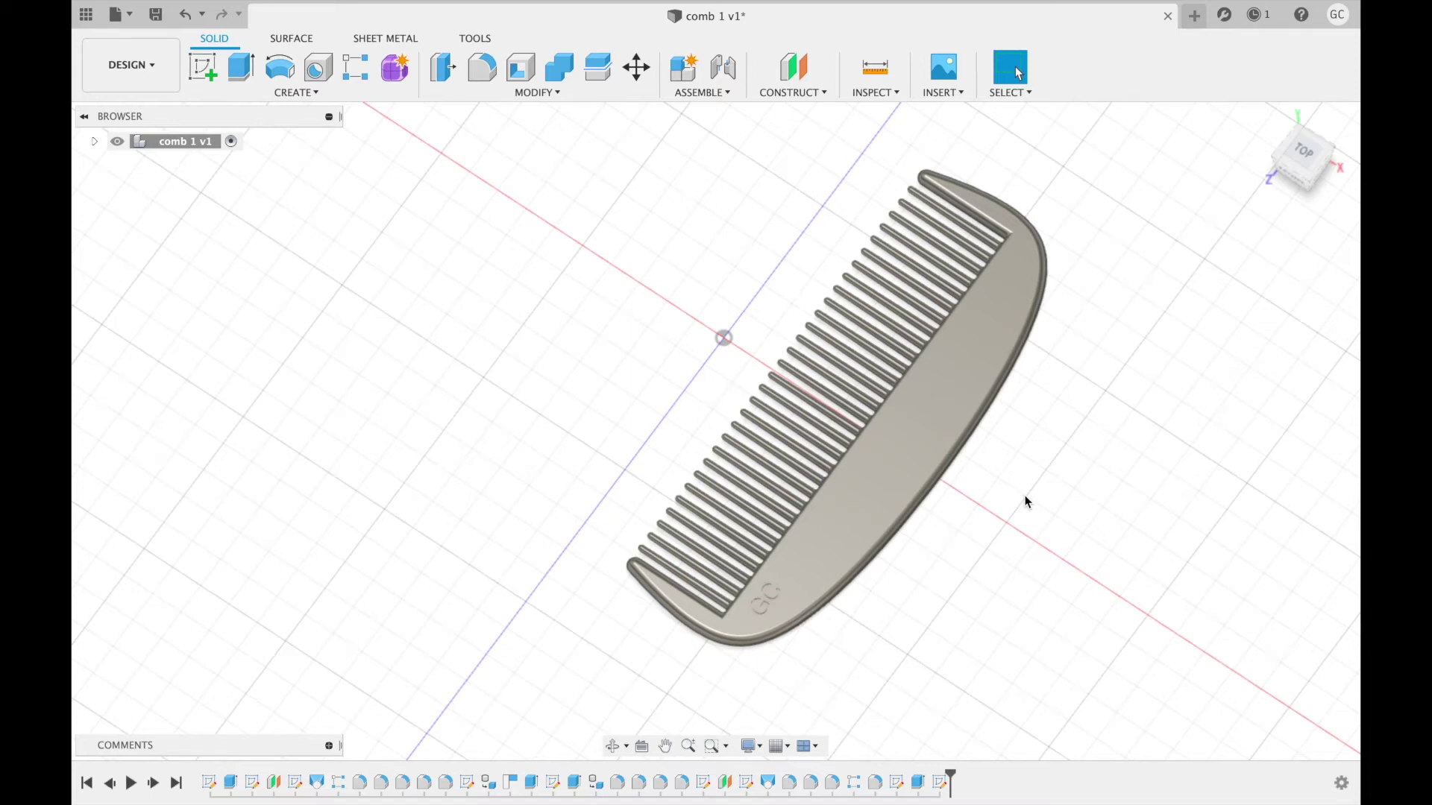
Open a new blank untitled design alongside the finished comb document
key("super+n")
On the XY ground plane, sketch a fit-point spline from the vertical axis round to the top and back
left_click(208, 76)
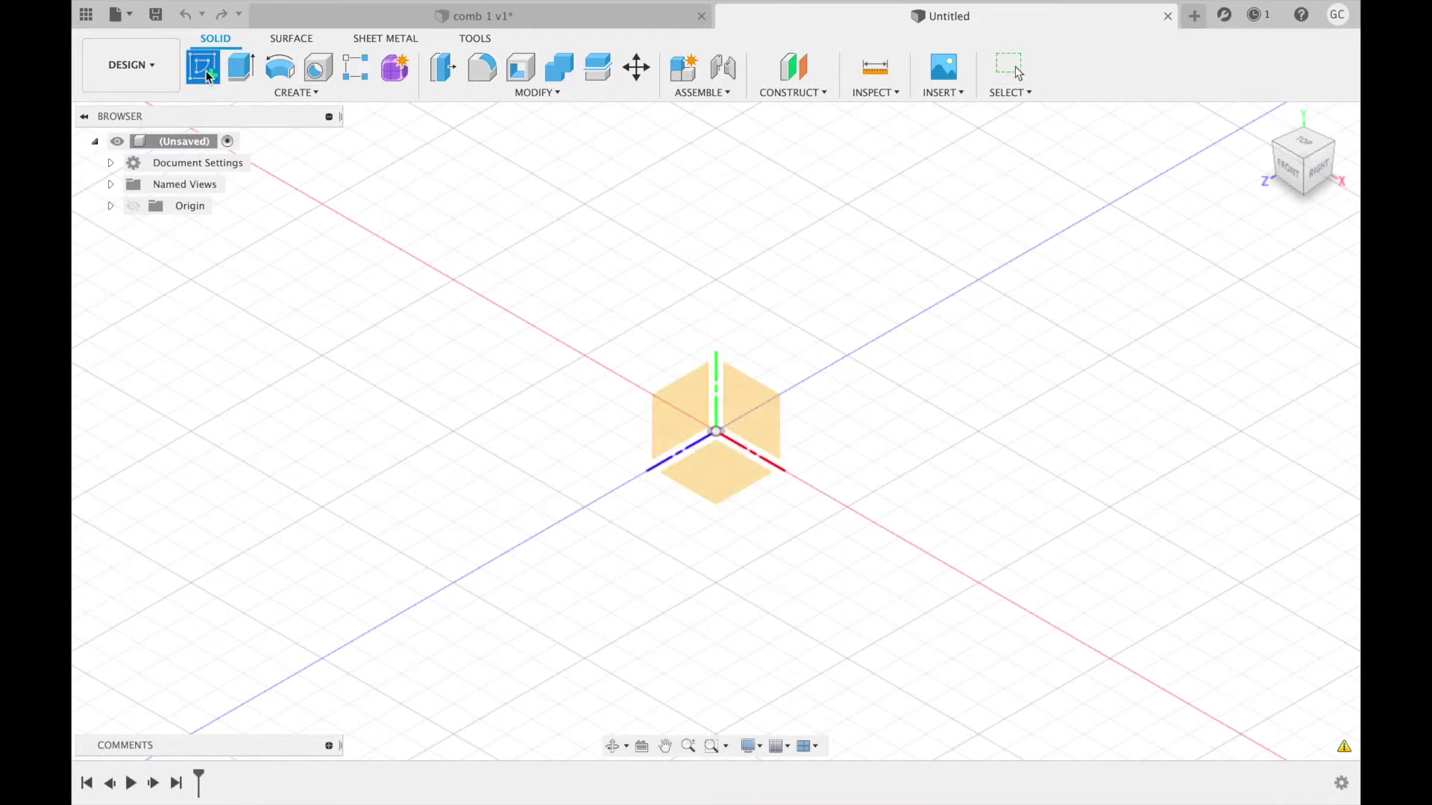
left_click(724, 477)
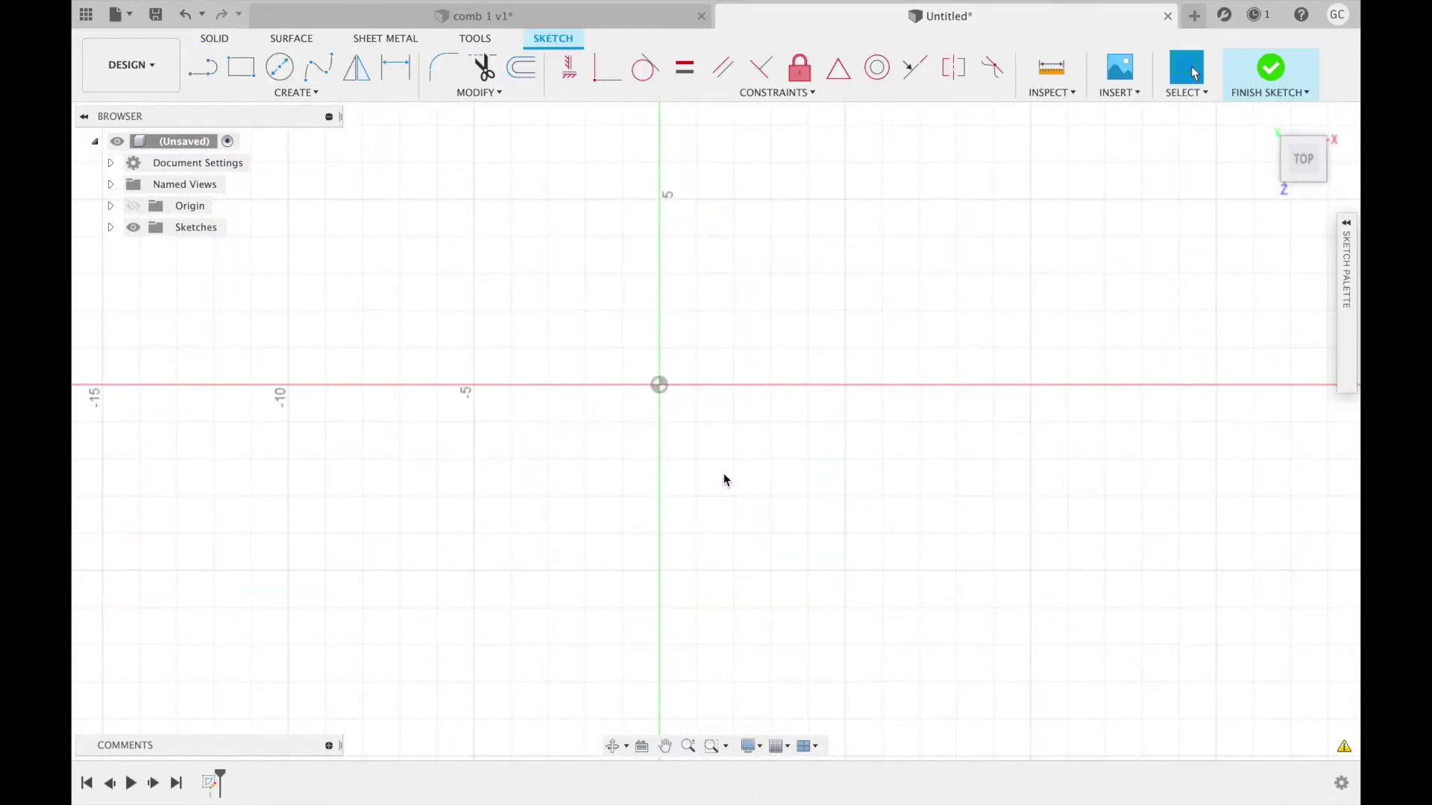
left_click(314, 68)
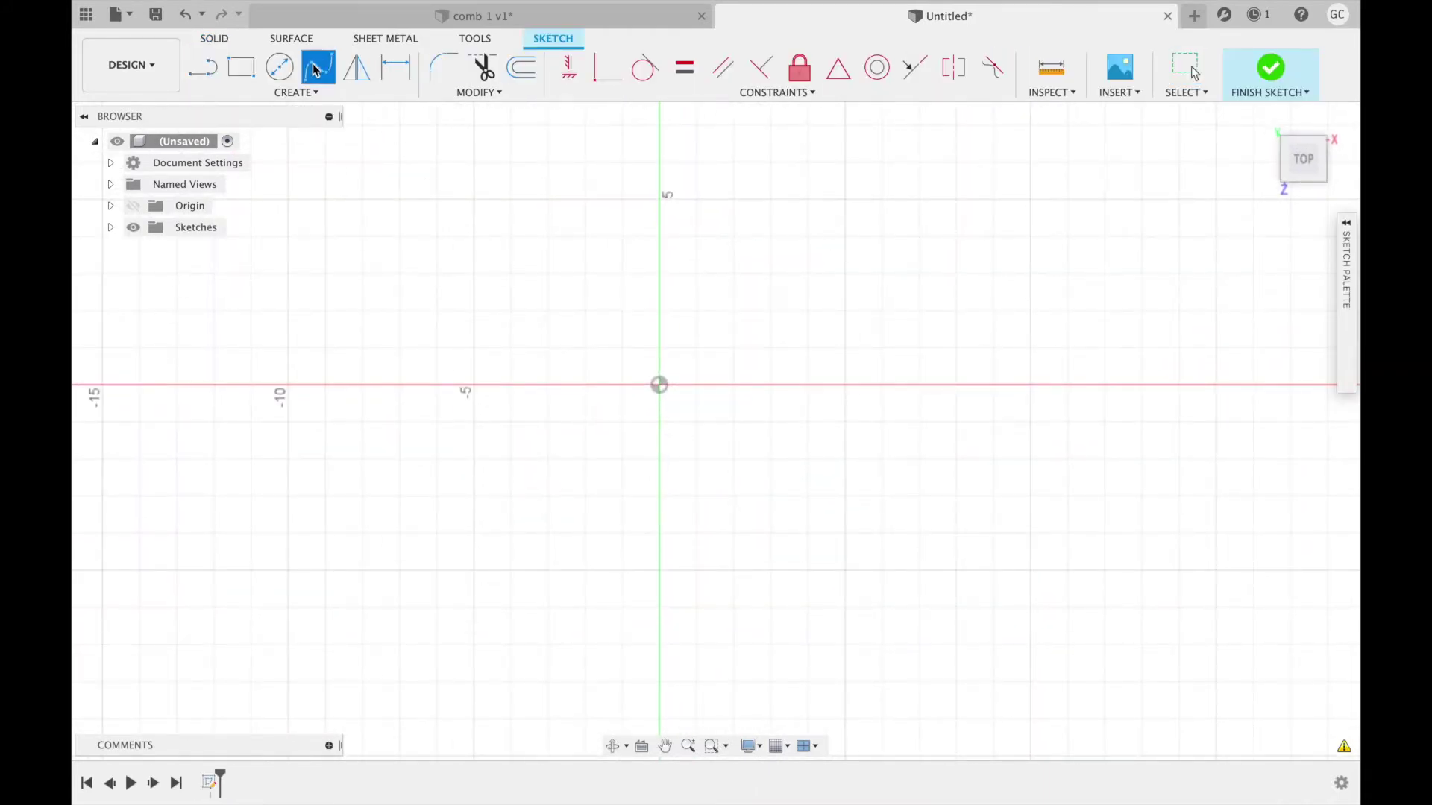
left_click(659, 645)
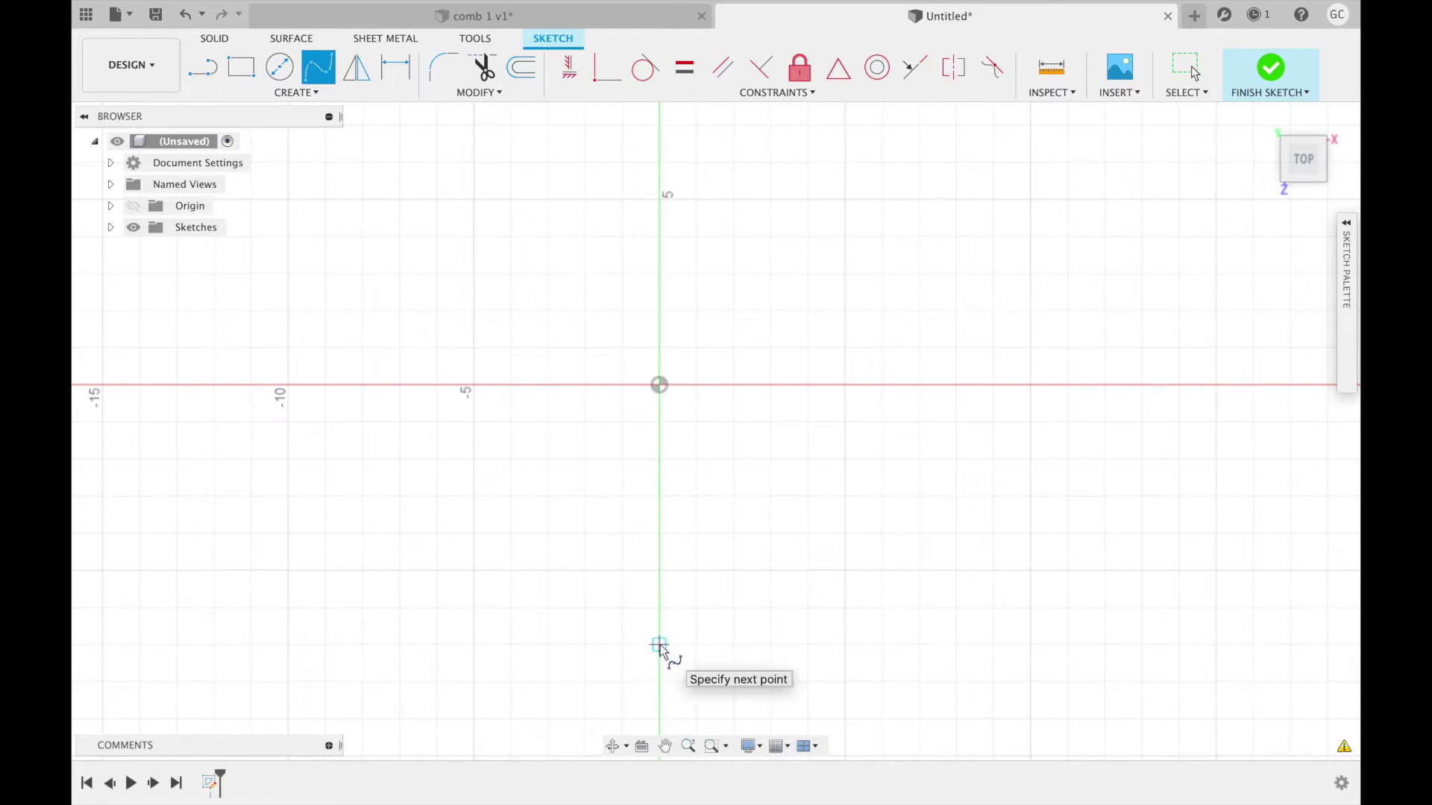
left_click(808, 682)
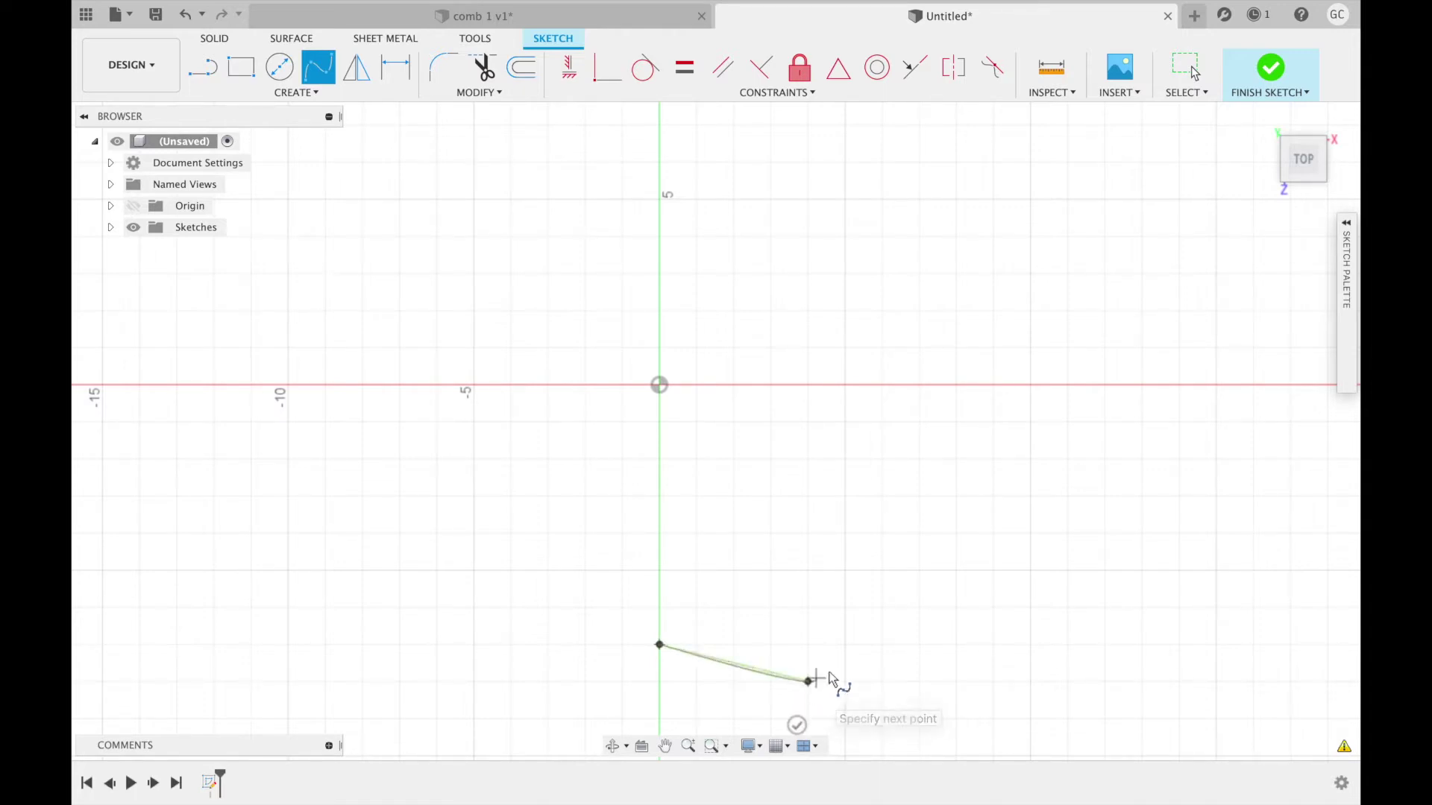
left_click(883, 608)
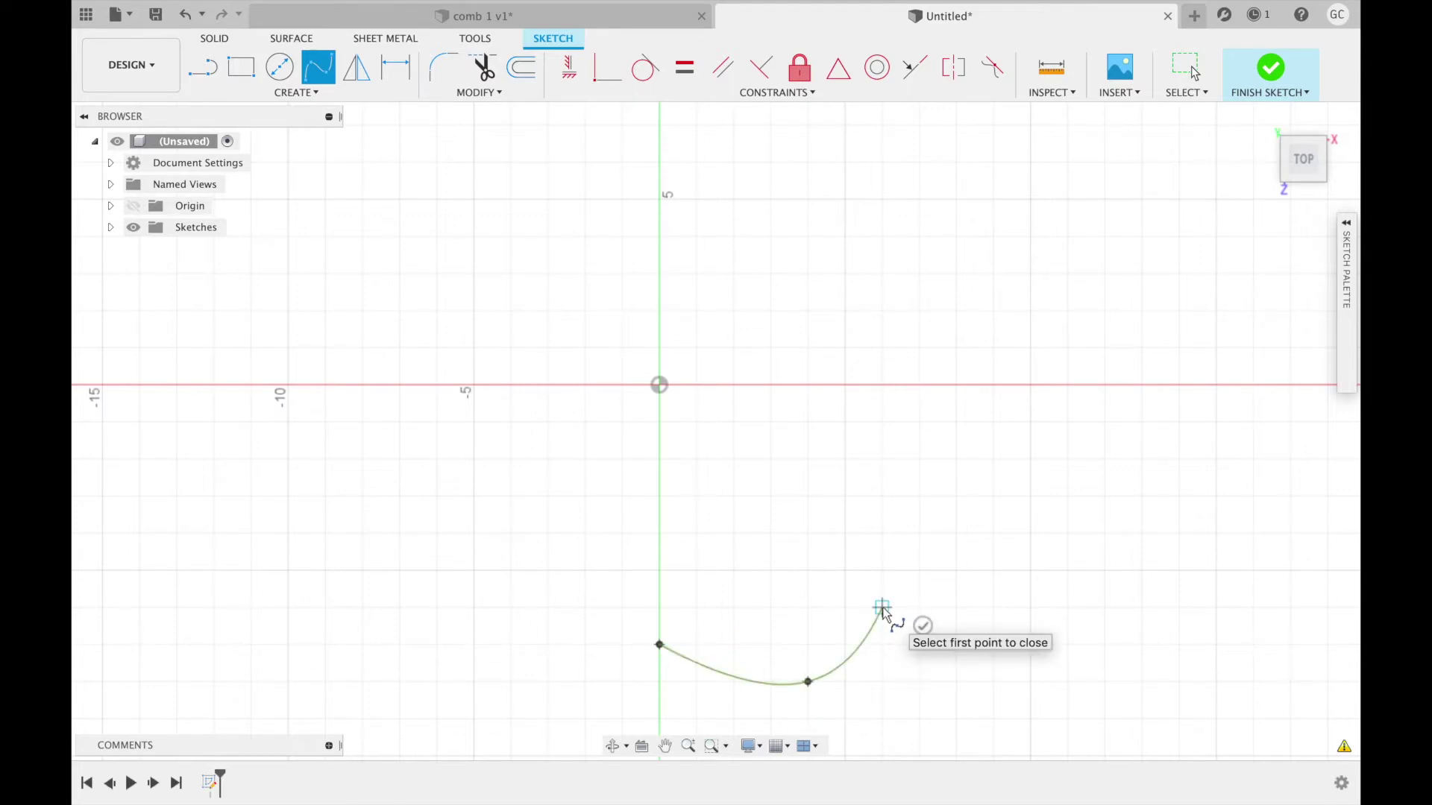
left_click(880, 161)
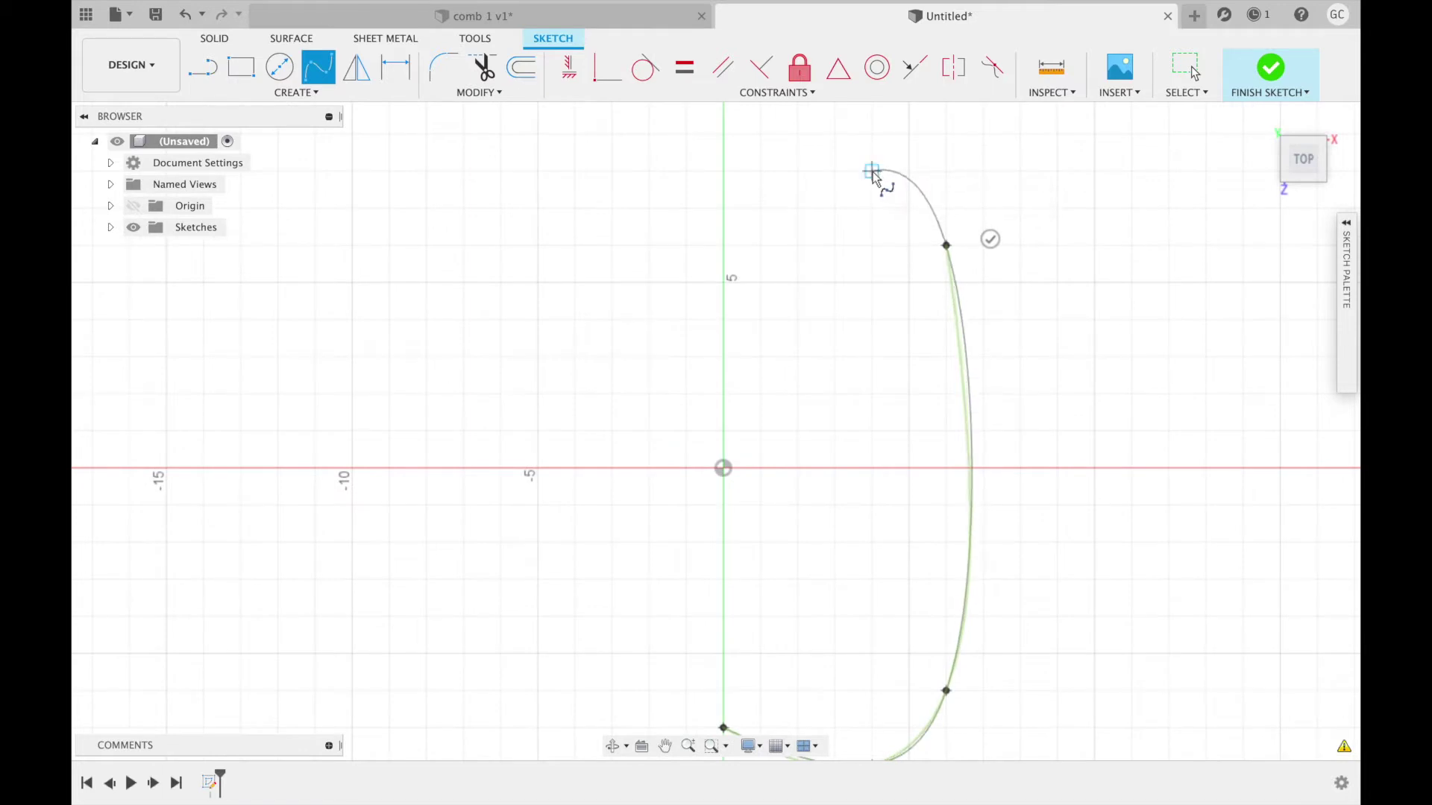
left_click(873, 172)
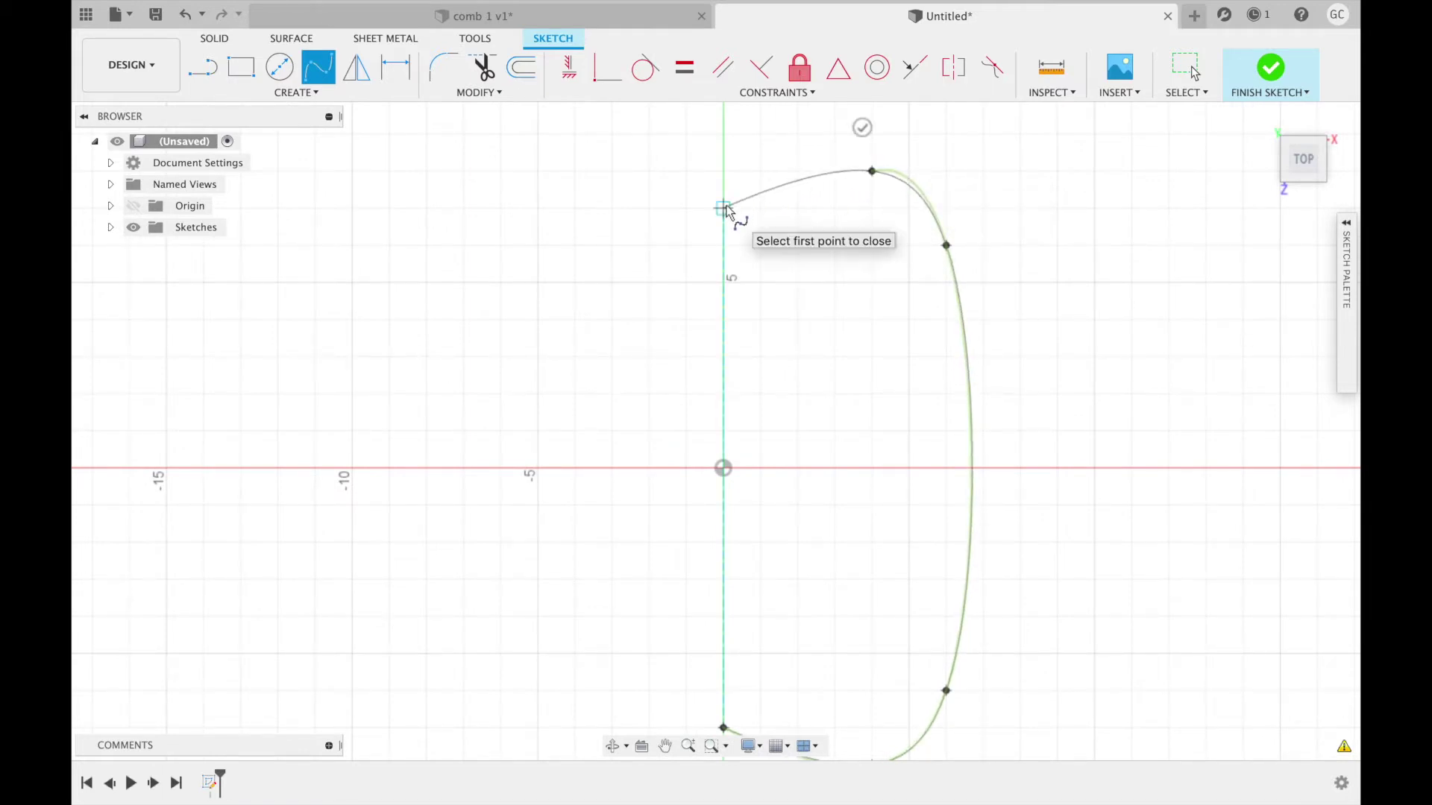
left_click(723, 208)
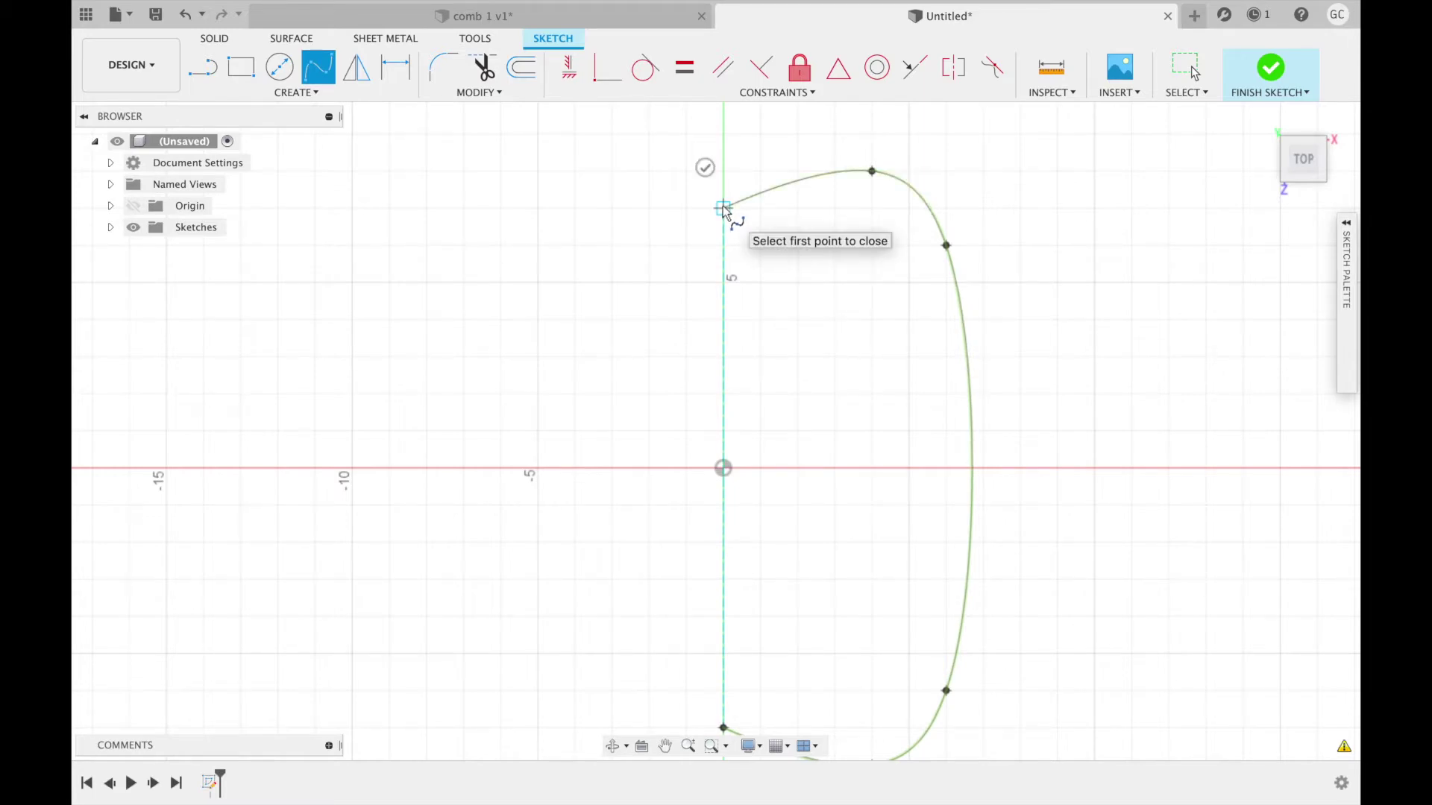
left_click(722, 209)
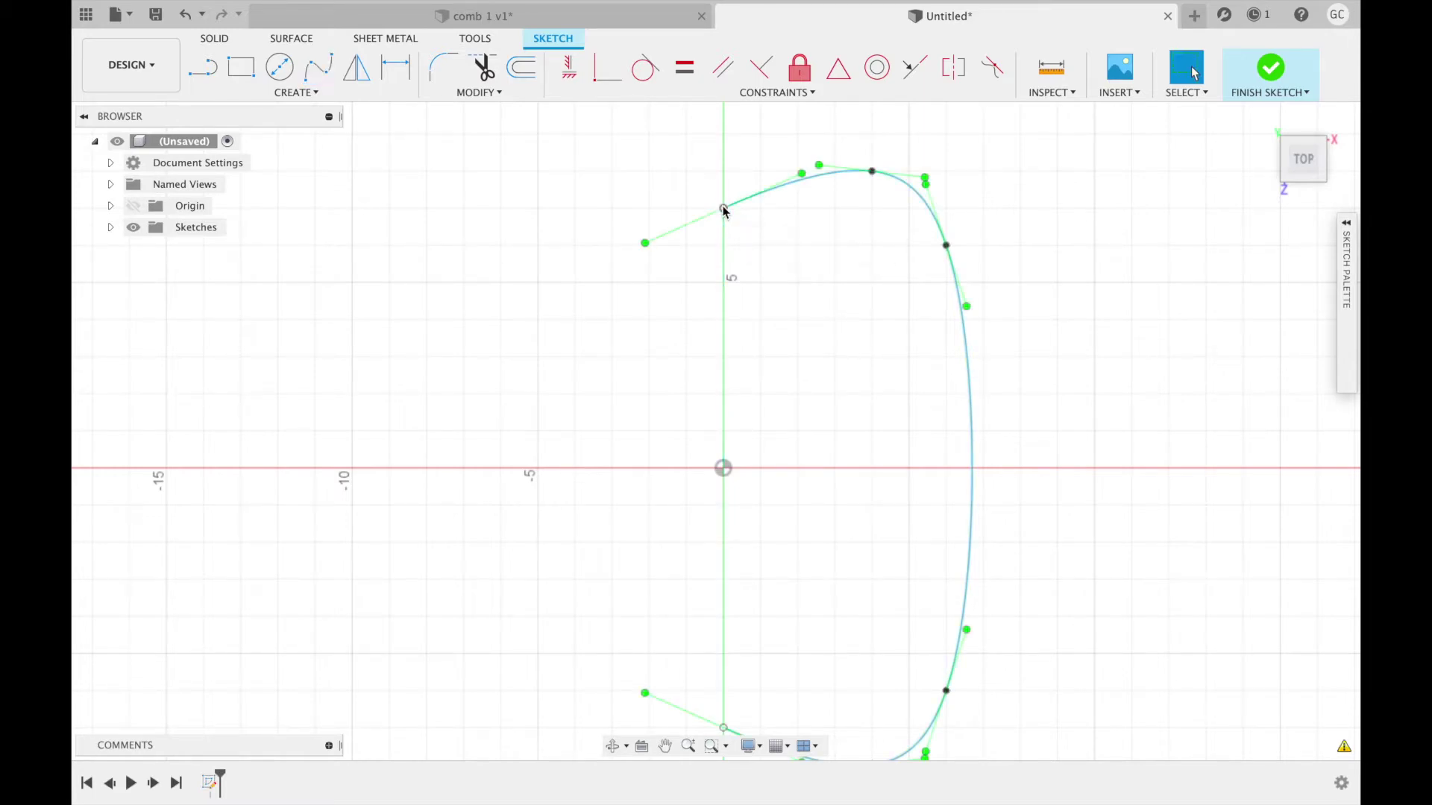
scroll(724, 211, "up", 5)
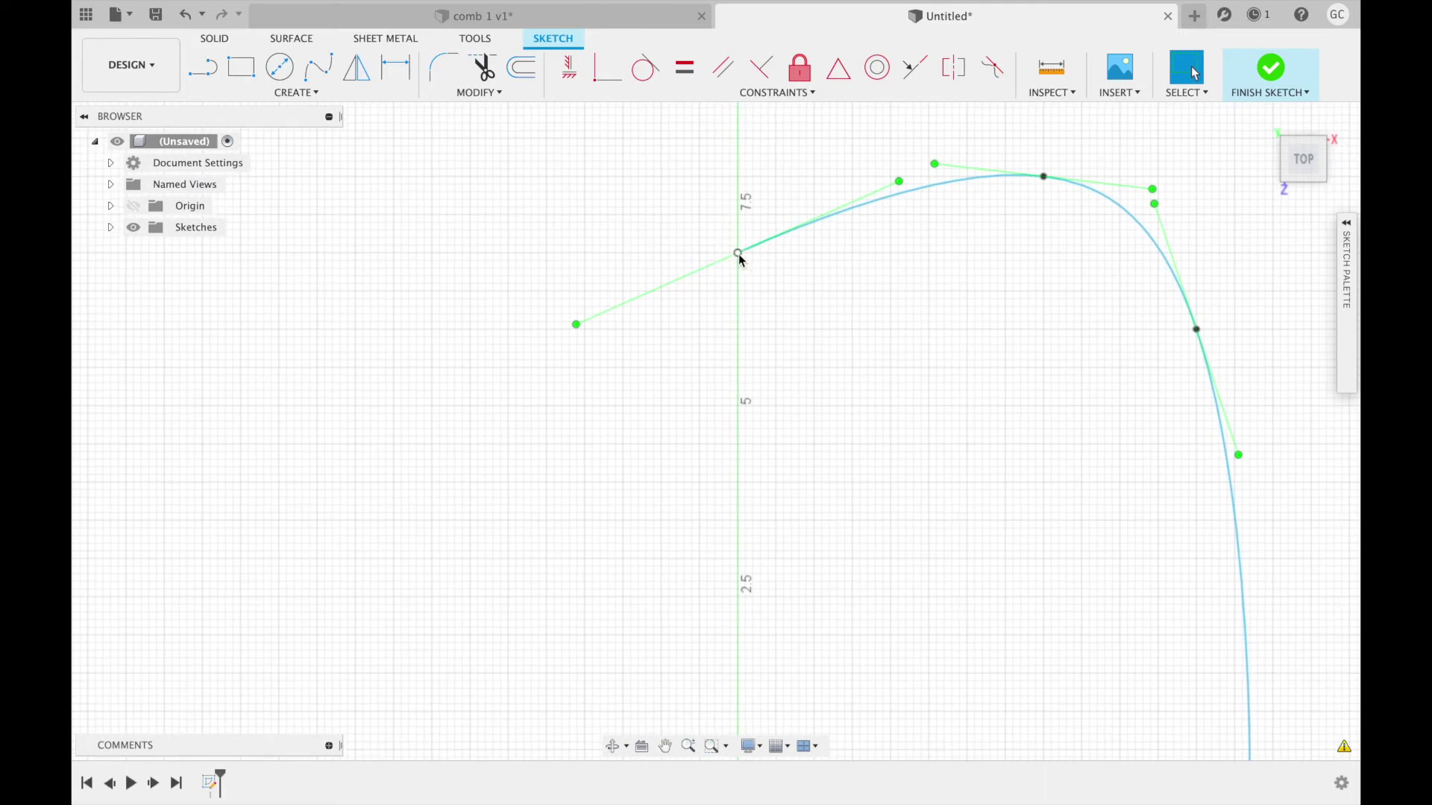
Drag the spline's top and bottom ends along the vertical axis to Z 7.30 and −7.30 cm
left_click_drag(738, 254, 739, 232)
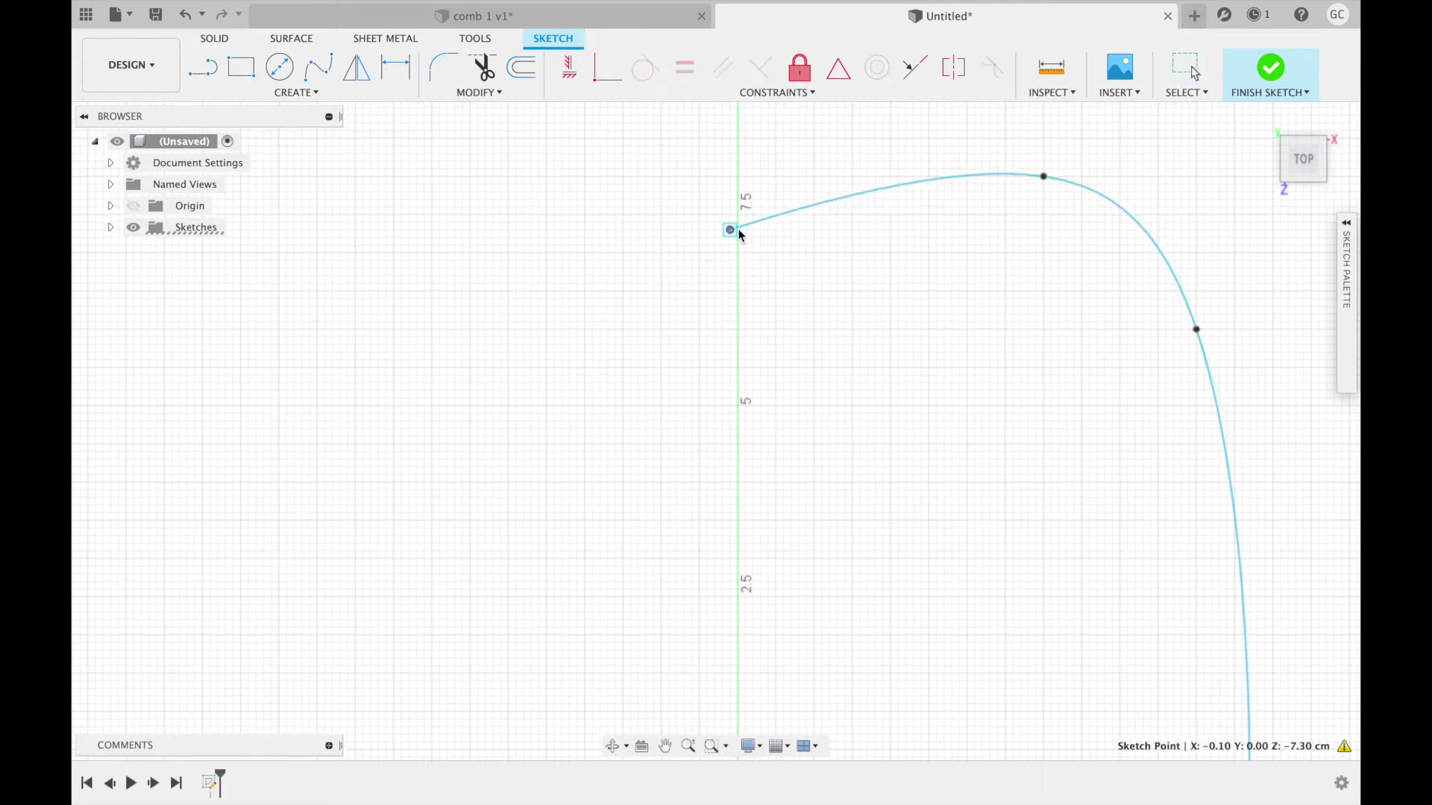
scroll(742, 585, "down", 10)
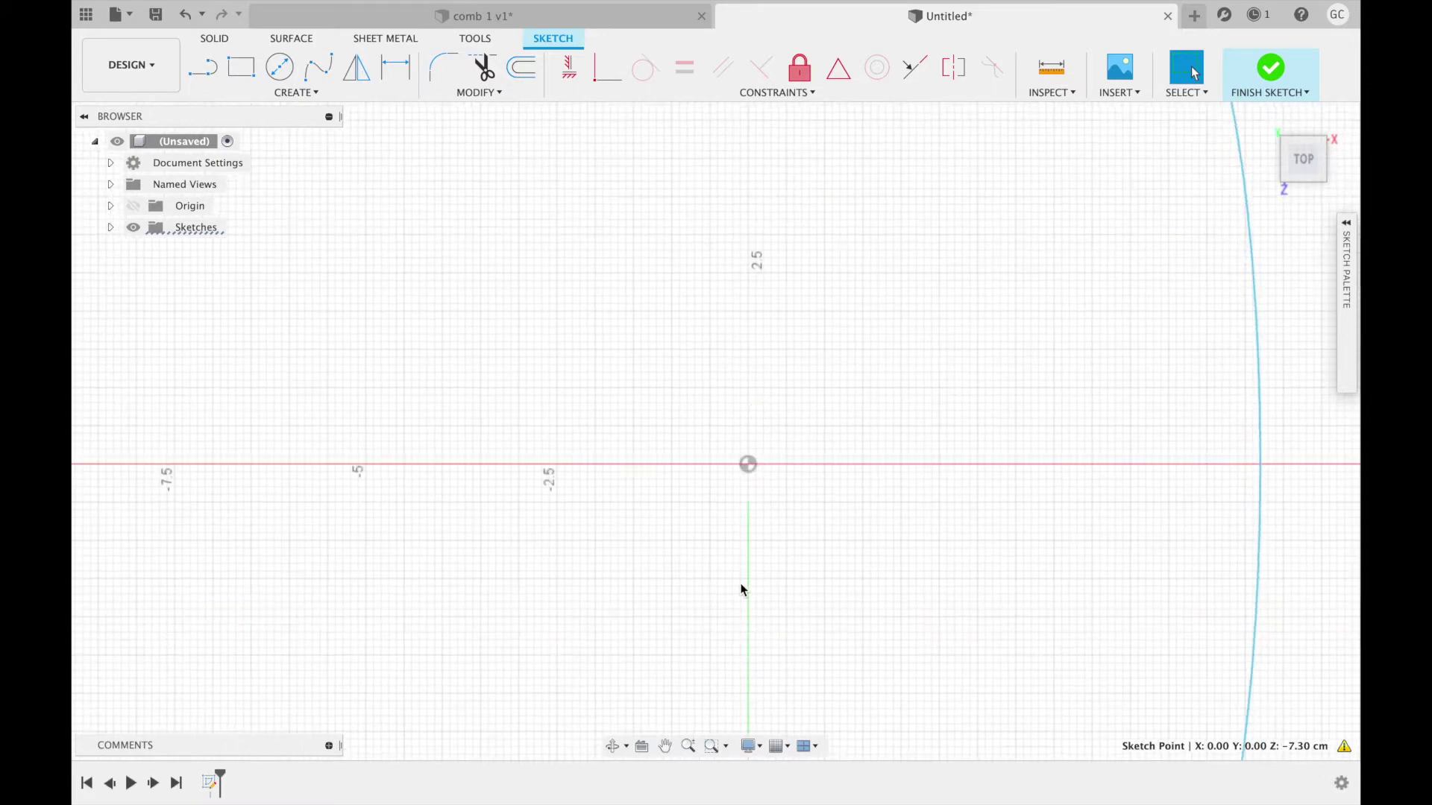
scroll(741, 590, "down", 5)
middle_click_drag(741, 589, 767, 490)
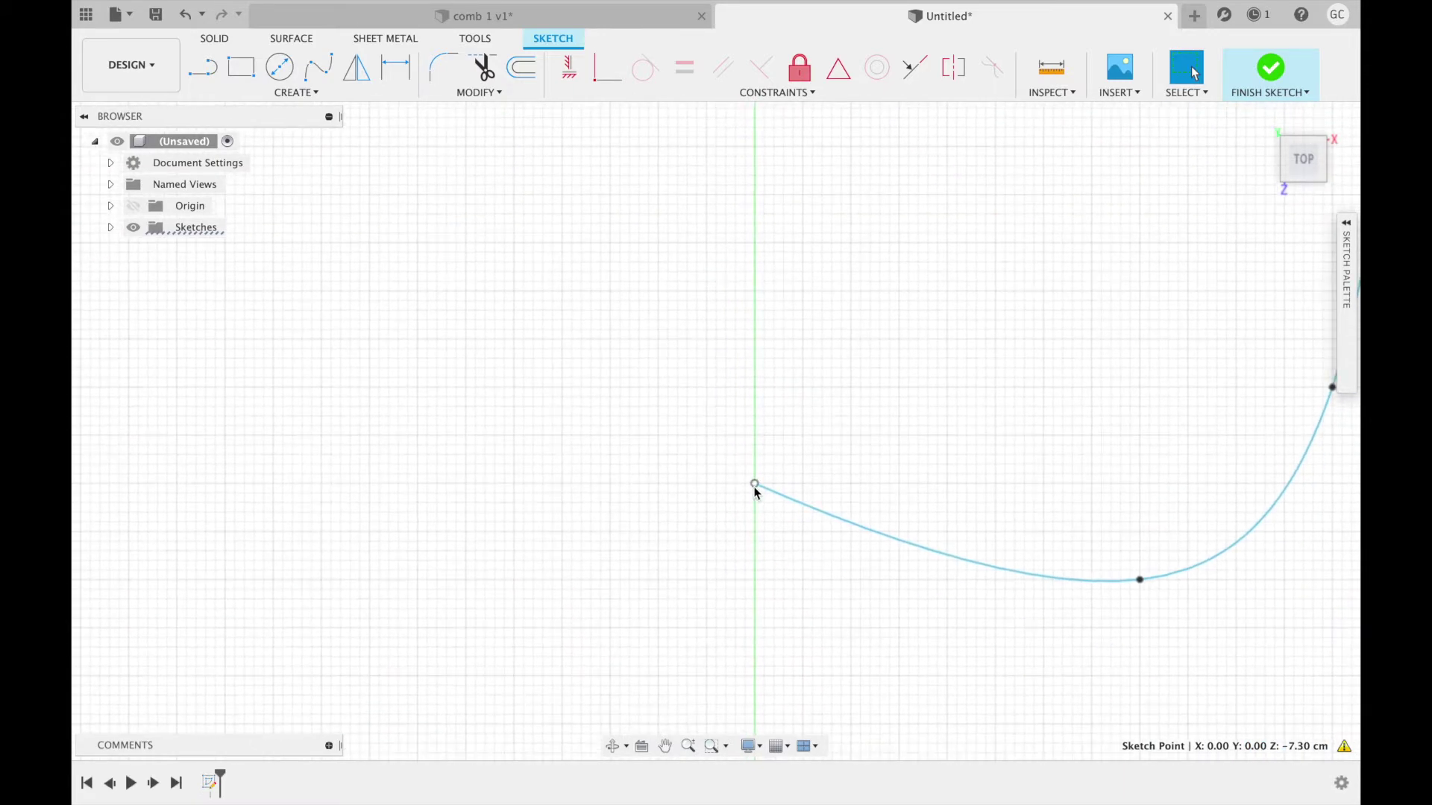
left_click_drag(755, 486, 757, 513)
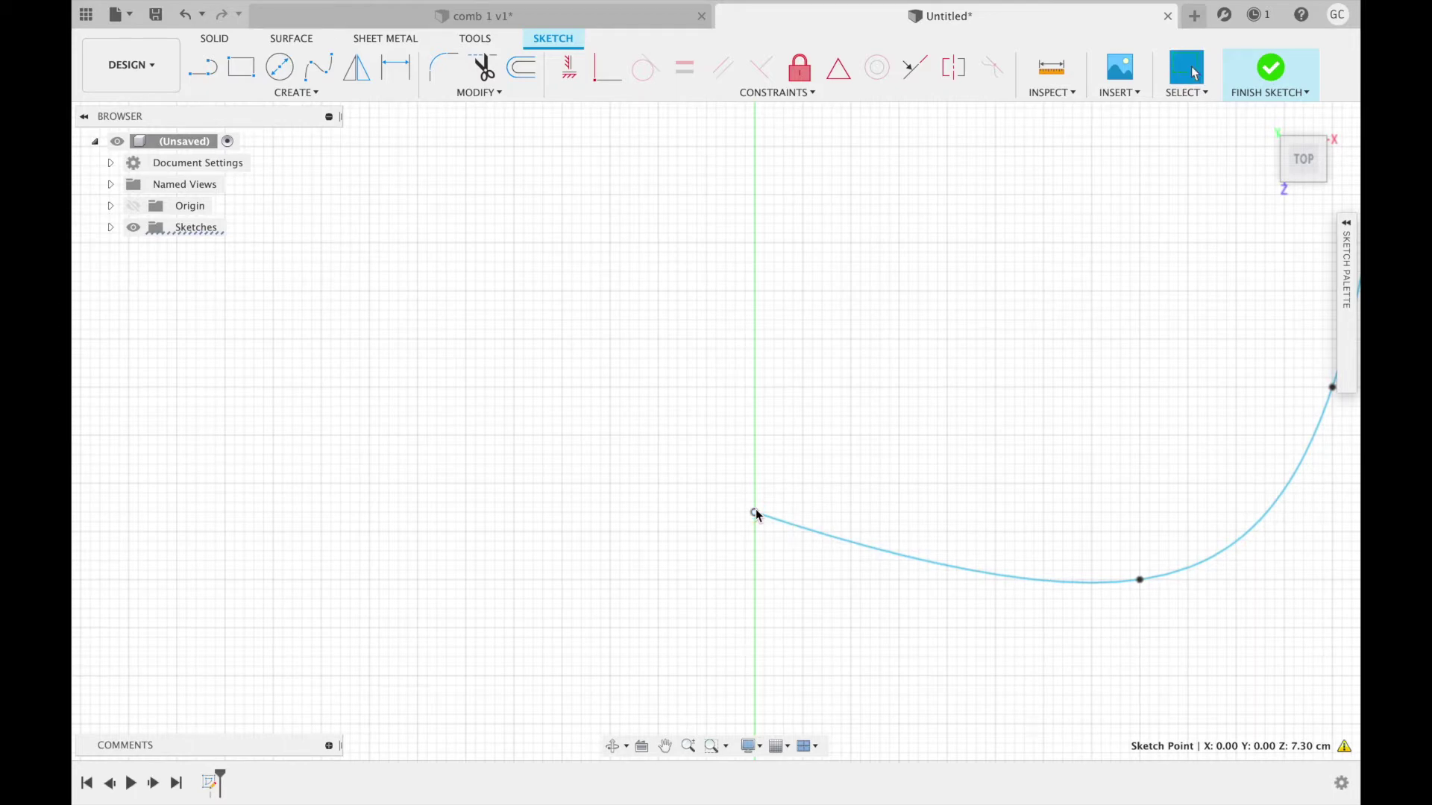
Draw a 4 cm horizontal line from the spline's lower end, then a 14.2 cm vertical line
key("l")
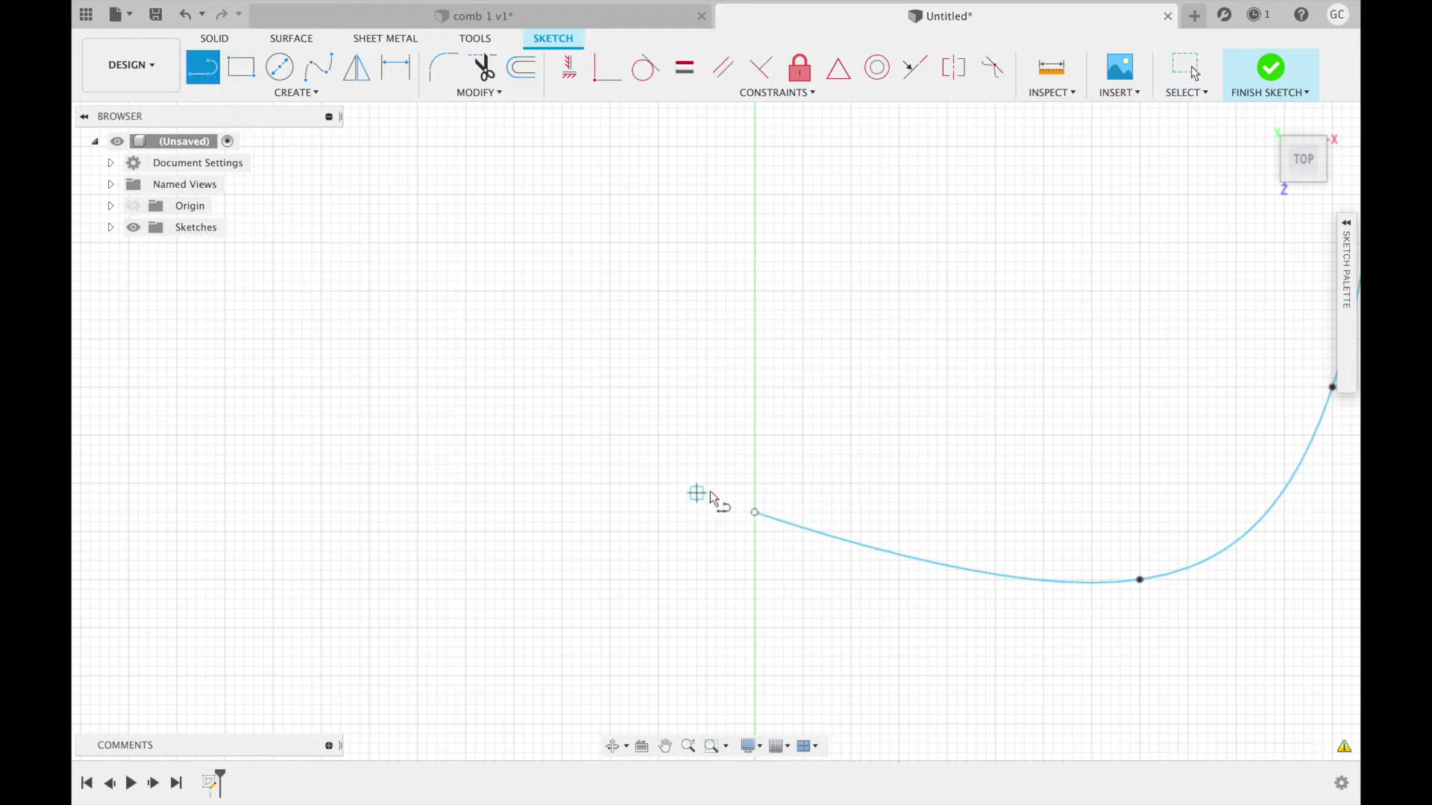
left_click(754, 513)
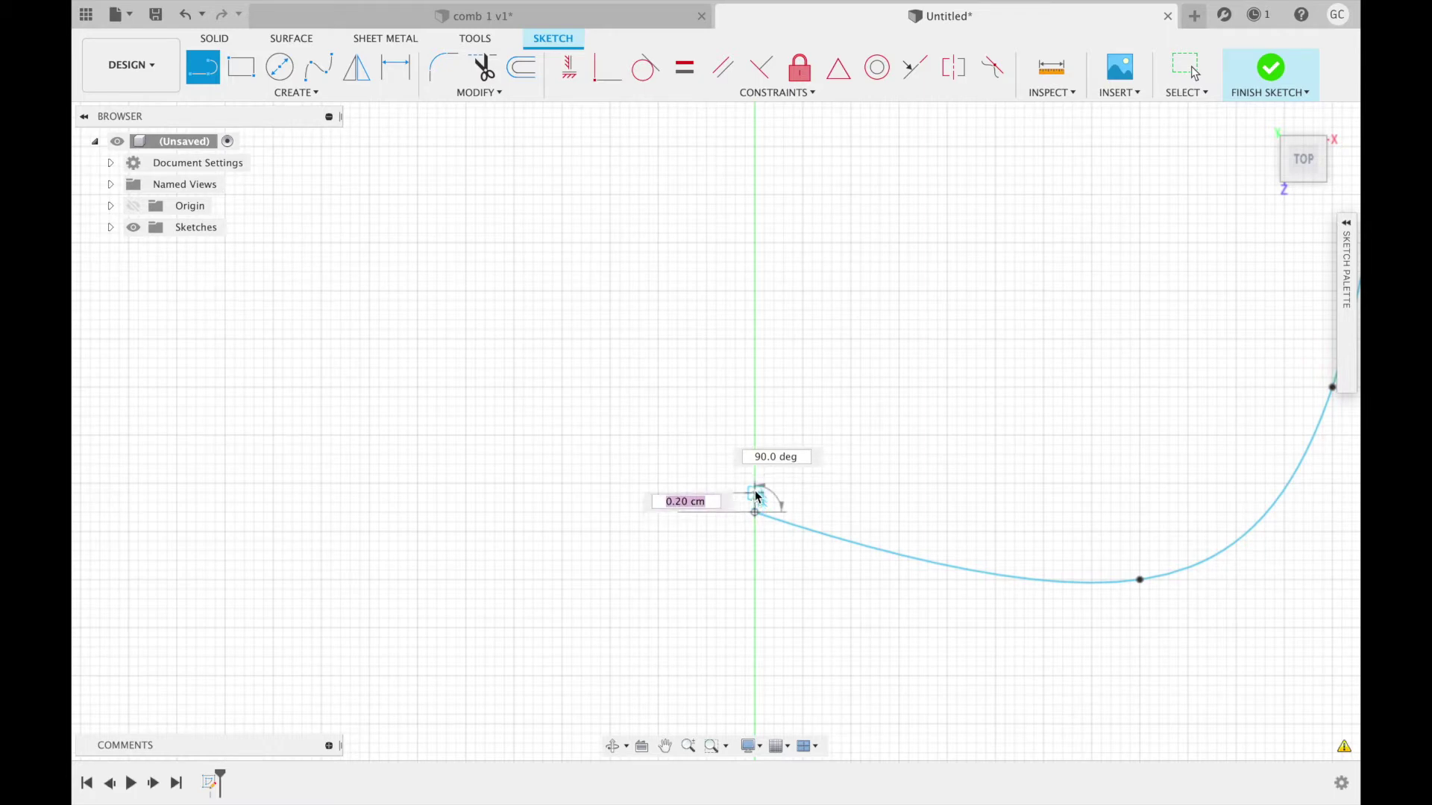
left_click(755, 492)
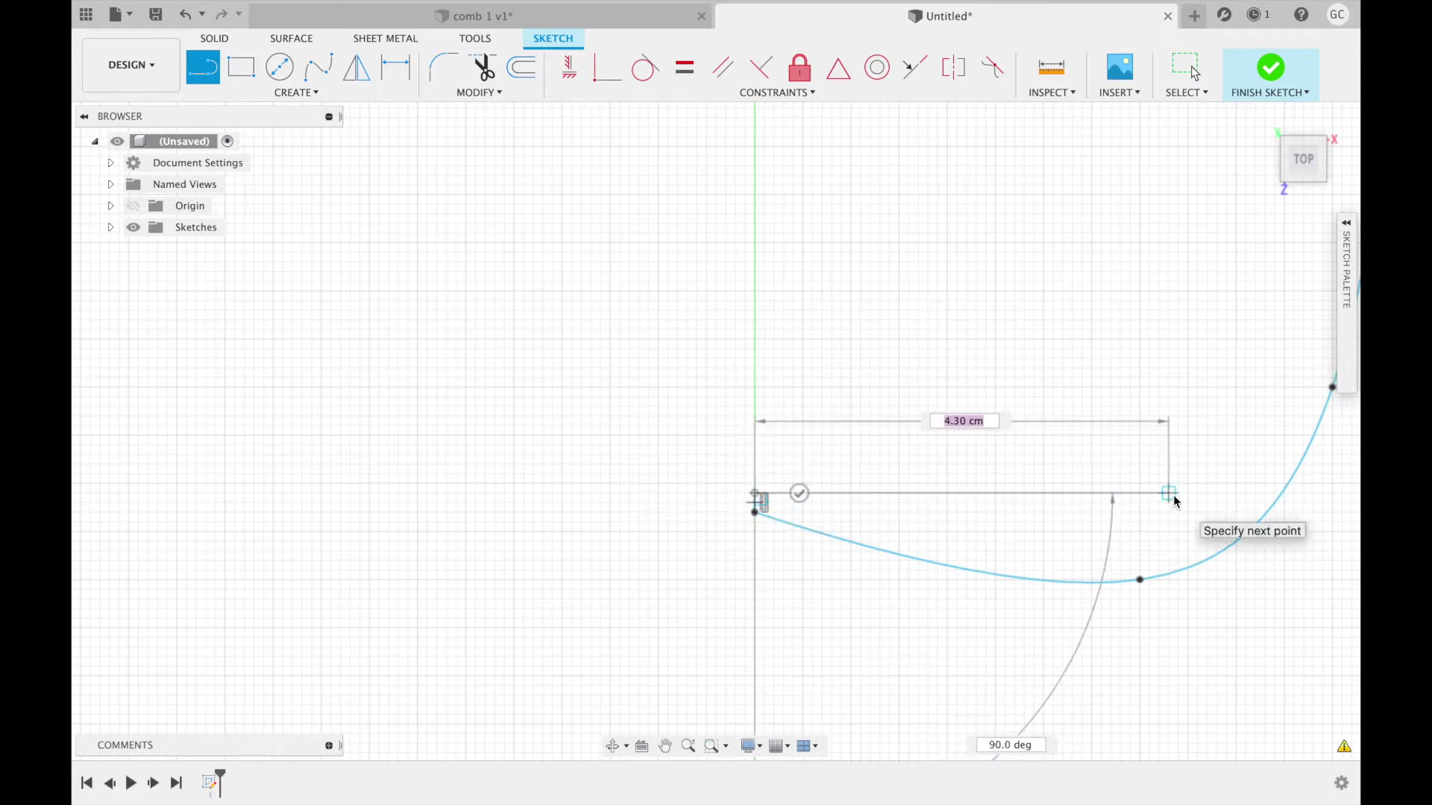
left_click(1140, 494)
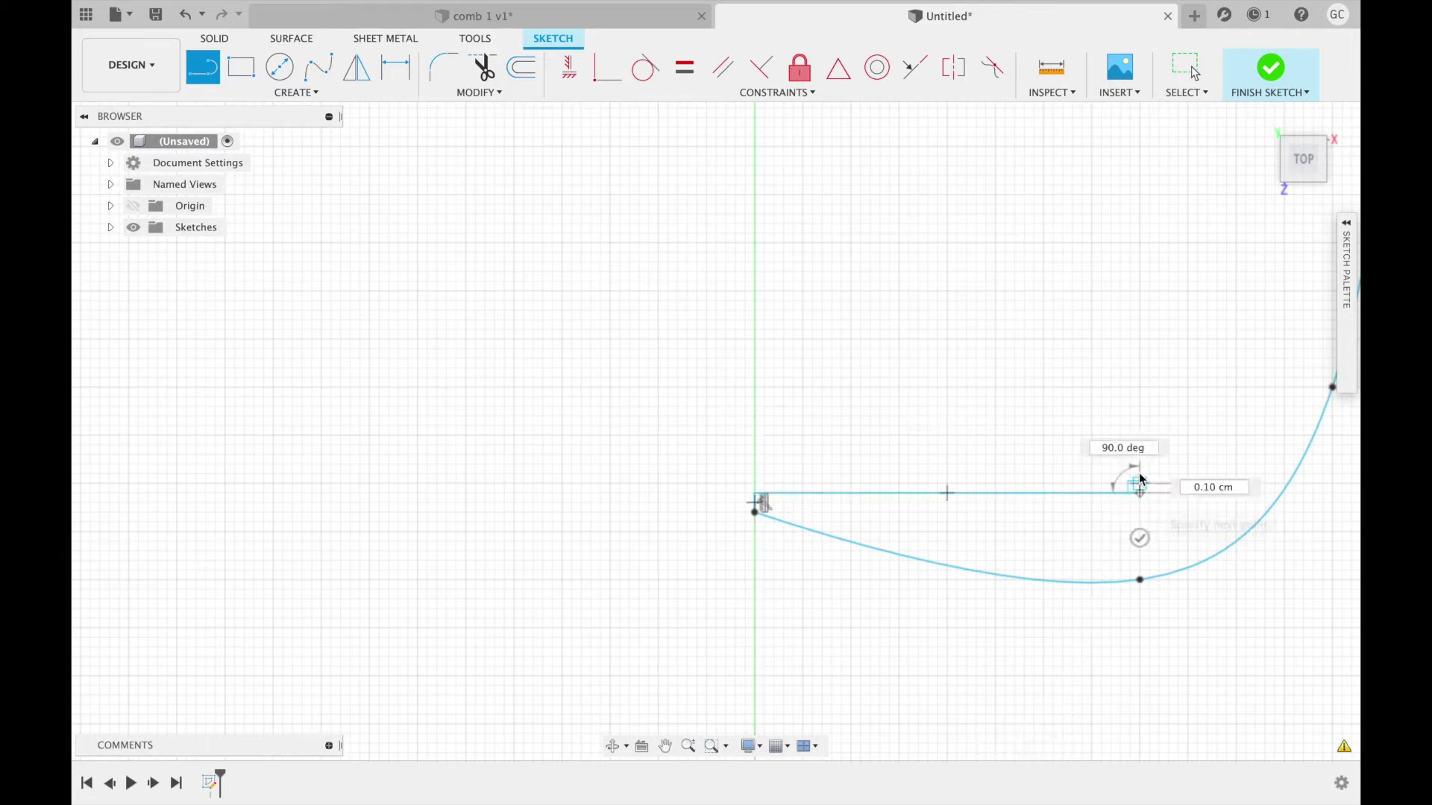
type("1")
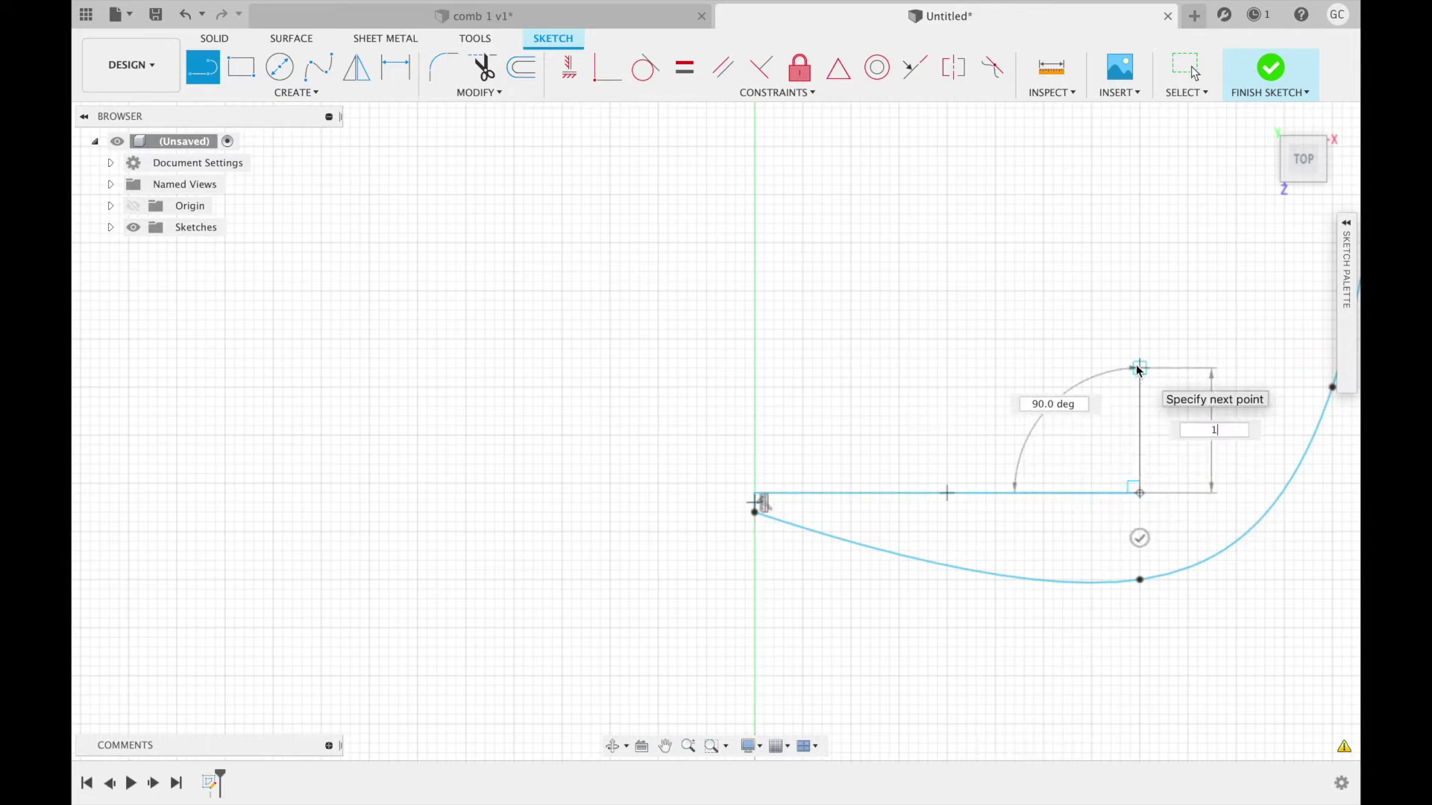
type("4.2")
key("Tab")
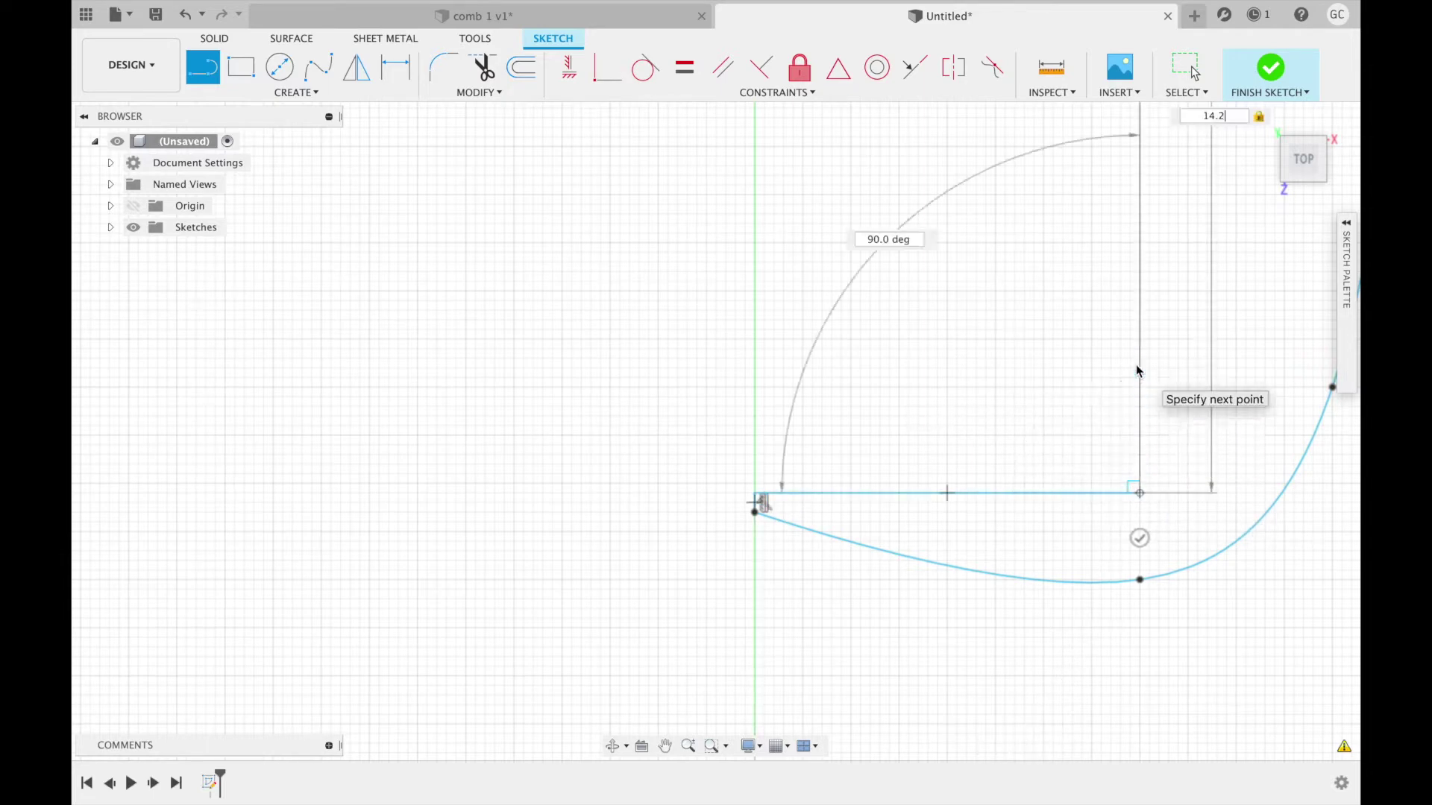
key("Return")
key("Escape")
scroll(1108, 228, "down", 3)
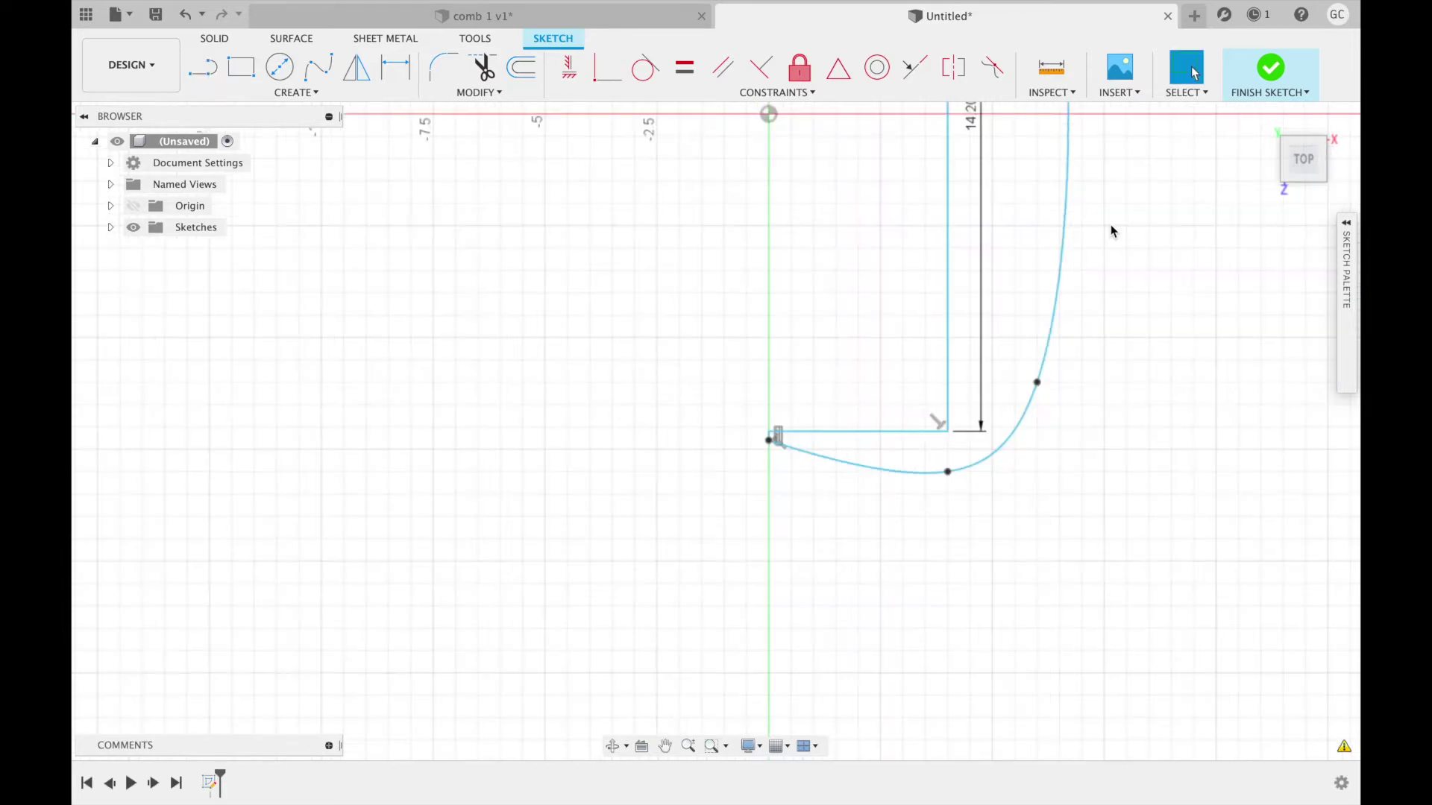
scroll(986, 130, "up", 10)
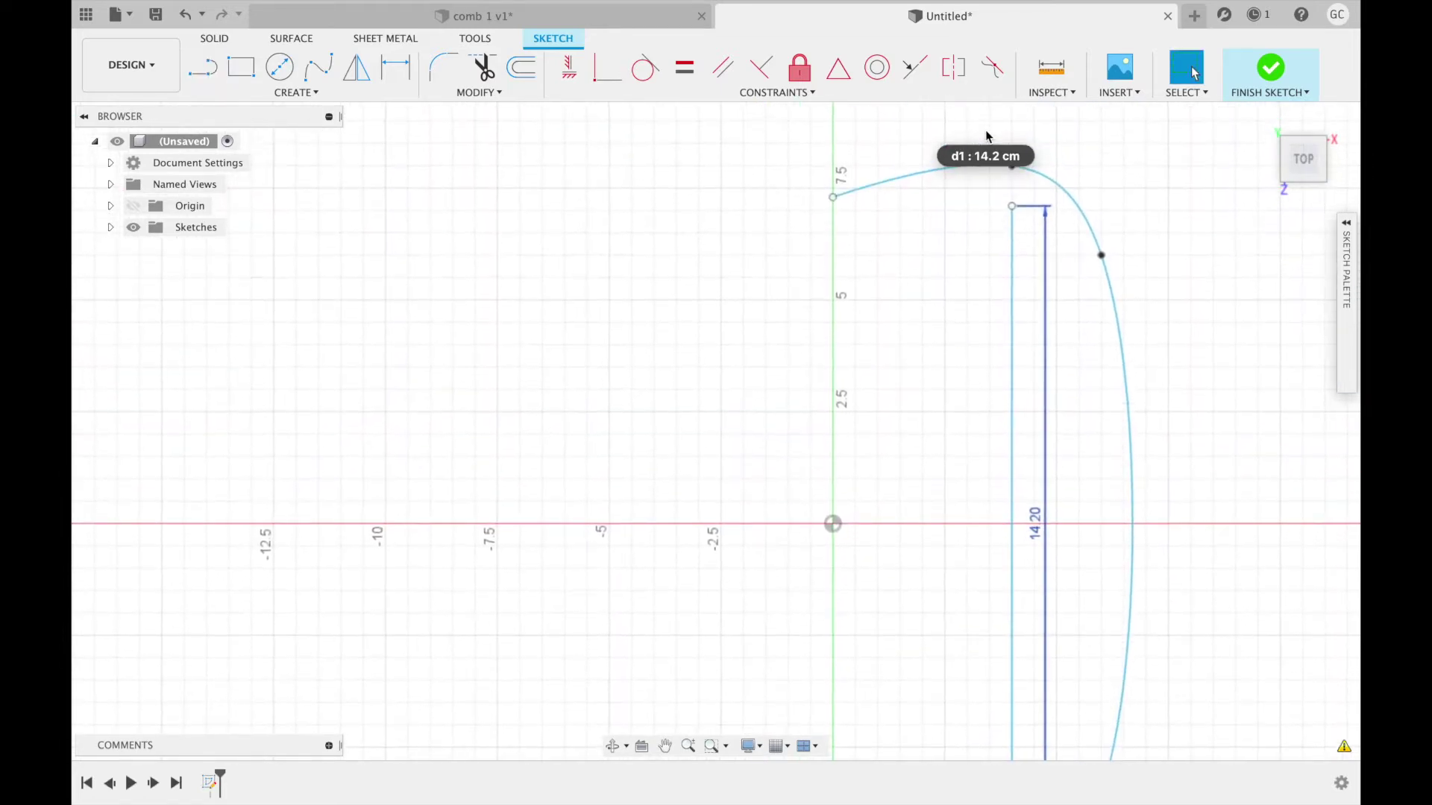
key("Escape")
Add the top line back to the spline's top end to close the profile, and finish the sketch
key("l")
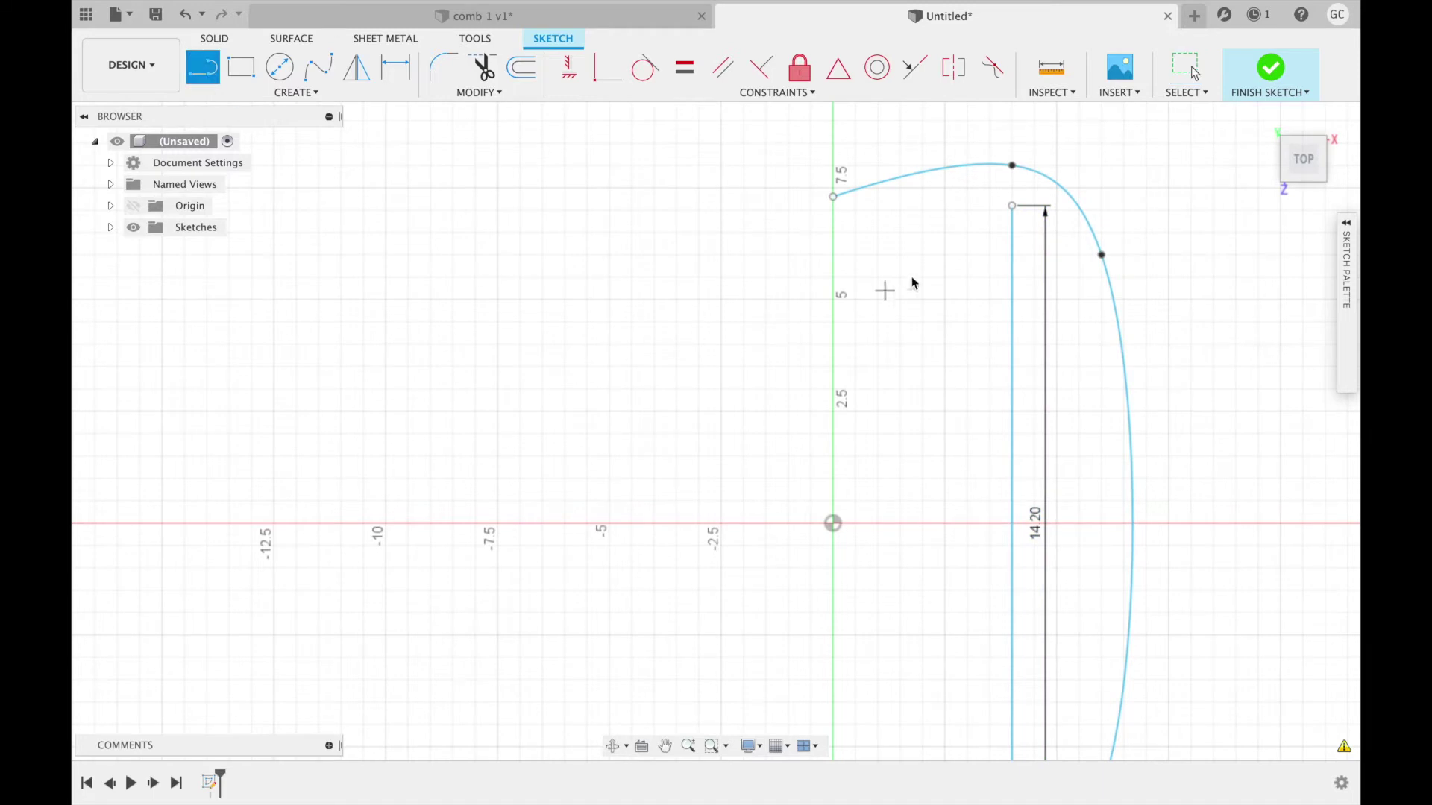
left_click(1011, 207)
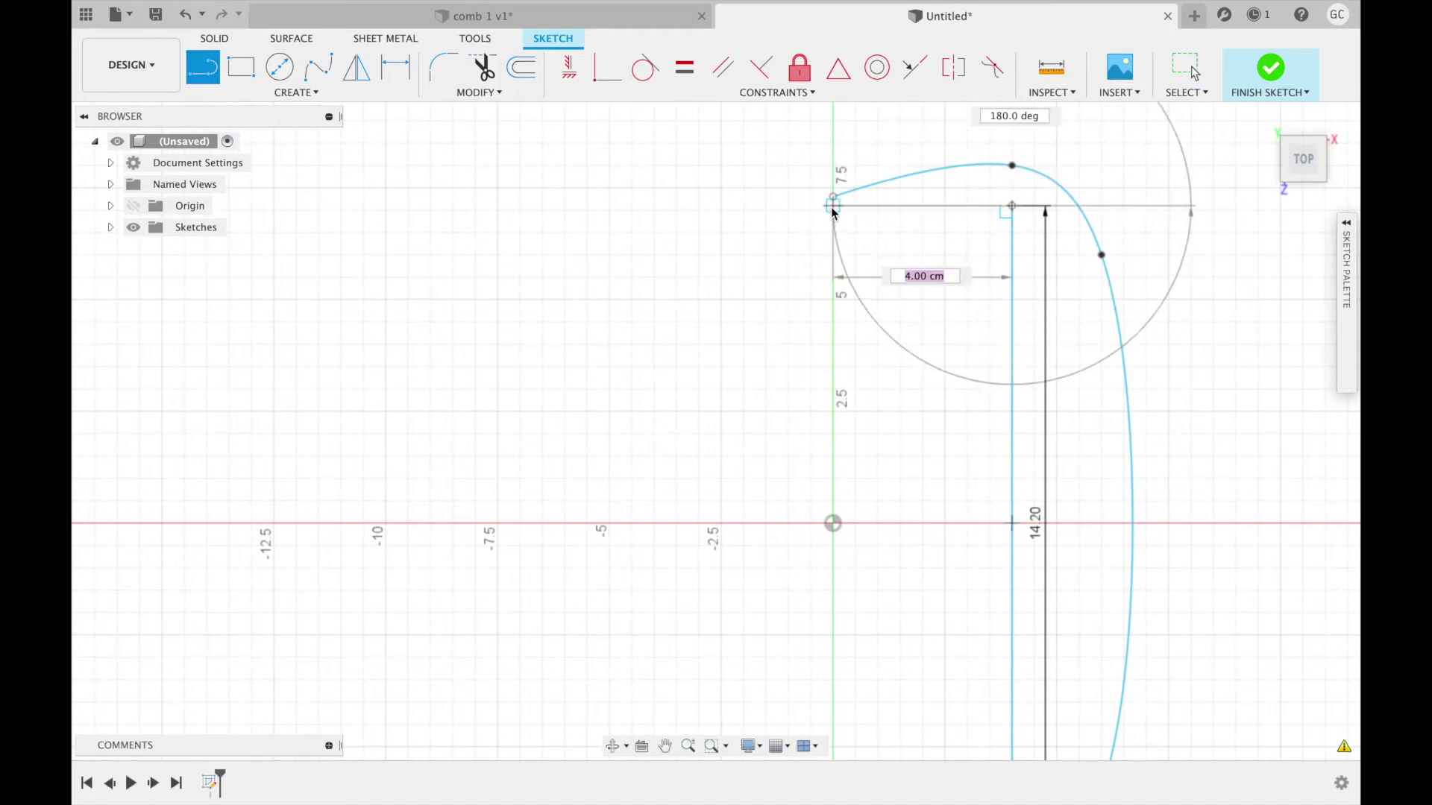
left_click(833, 207)
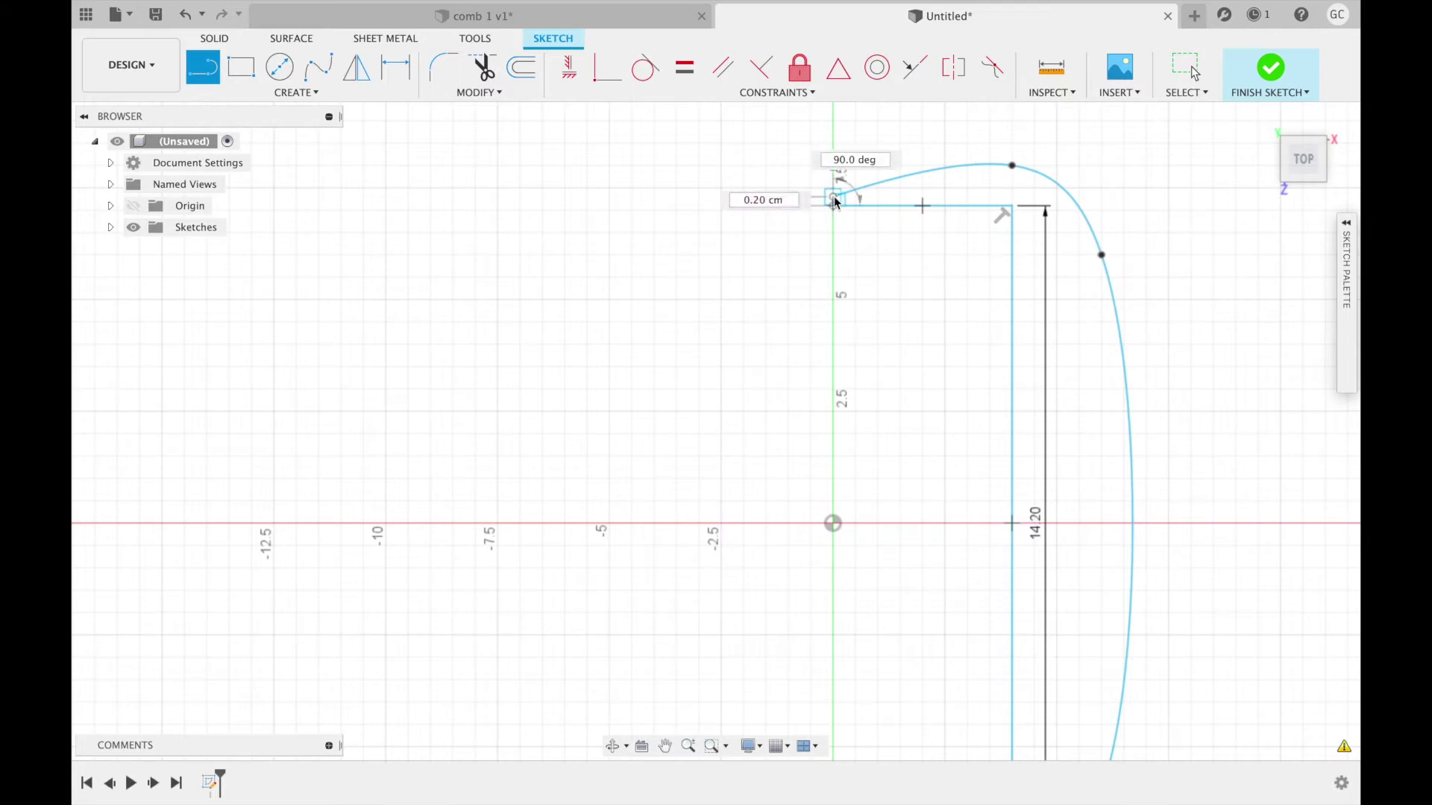
left_click(834, 194)
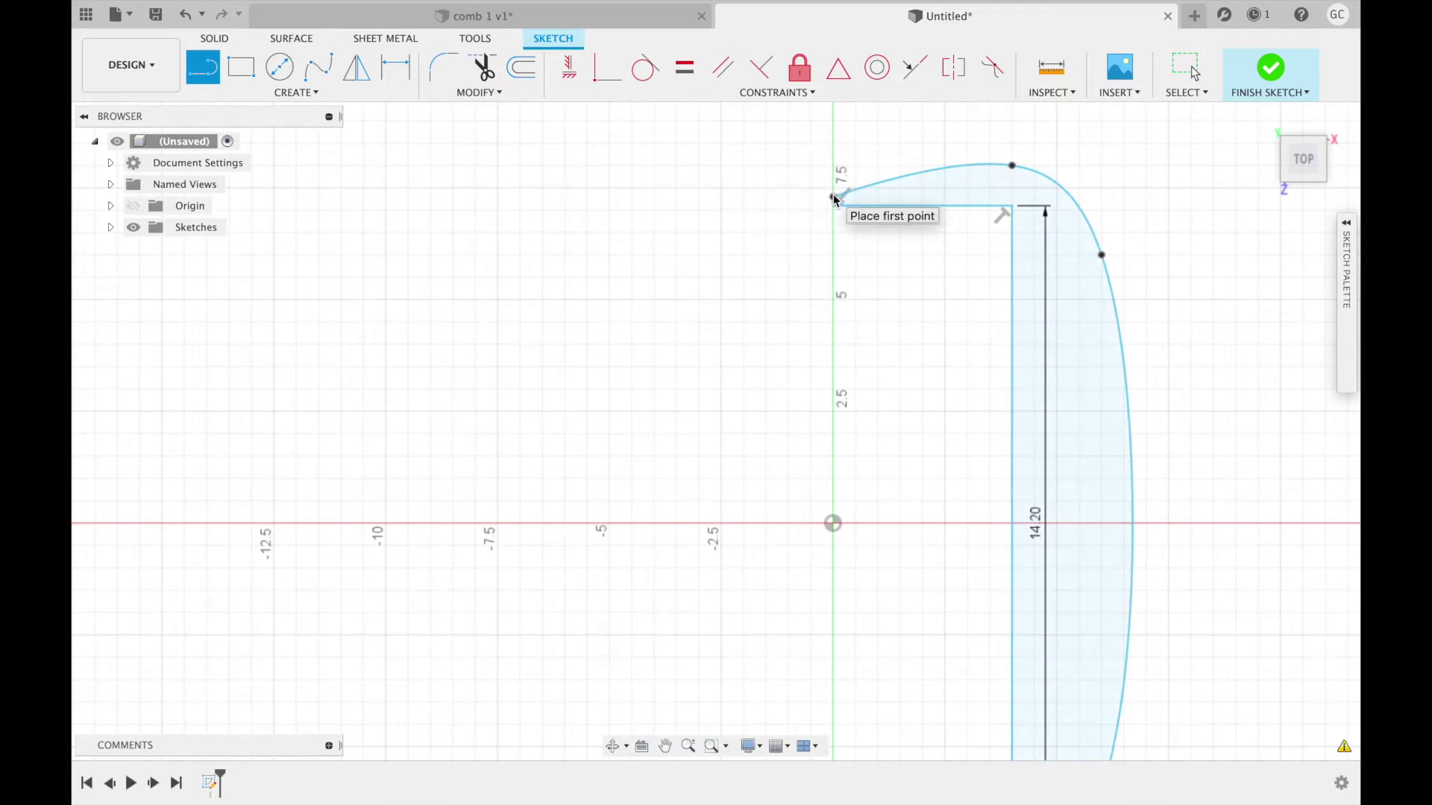
left_click(1272, 68)
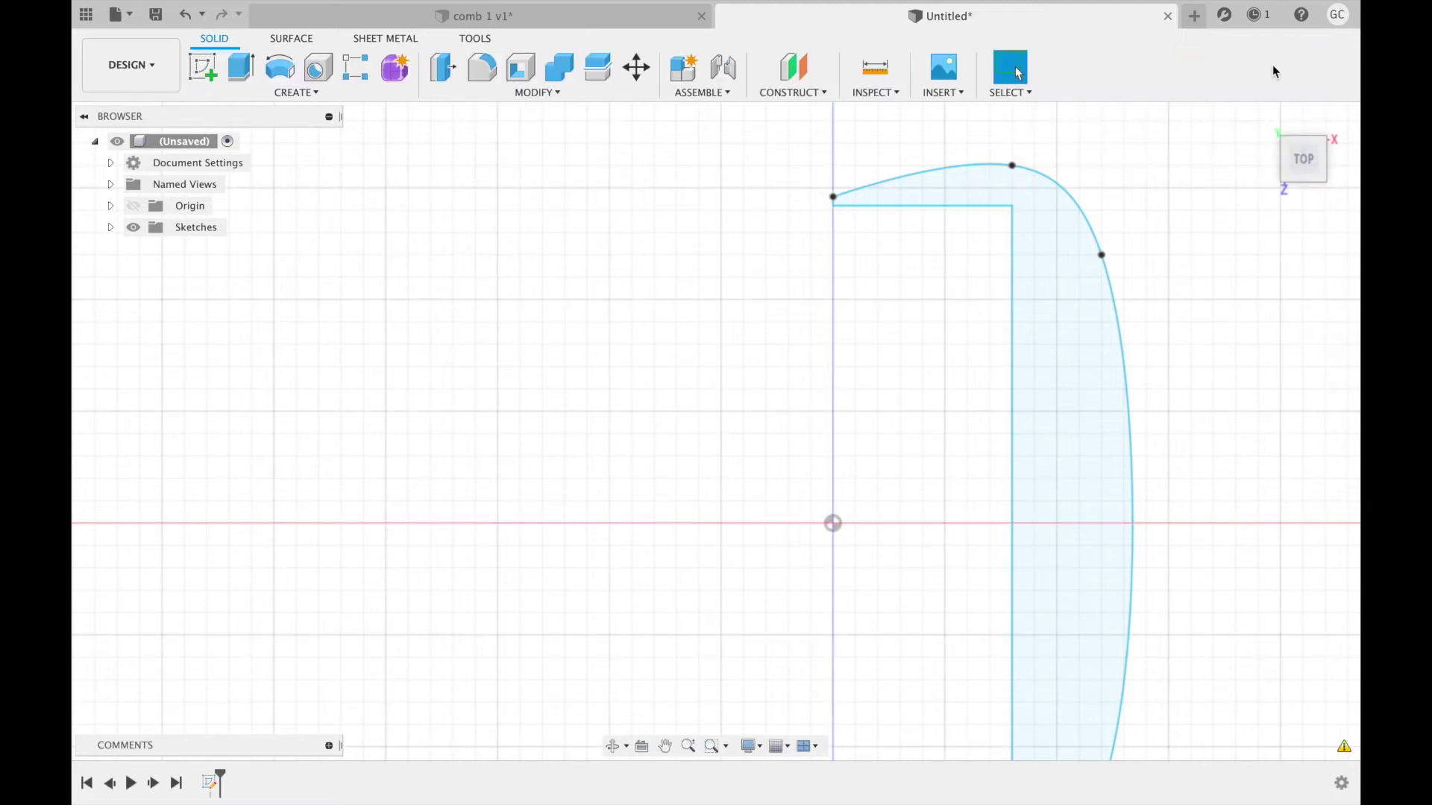
Extrude the closed profile 0.5 cm into a new solid body and orbit to an angled view
left_click(241, 68)
type("0.")
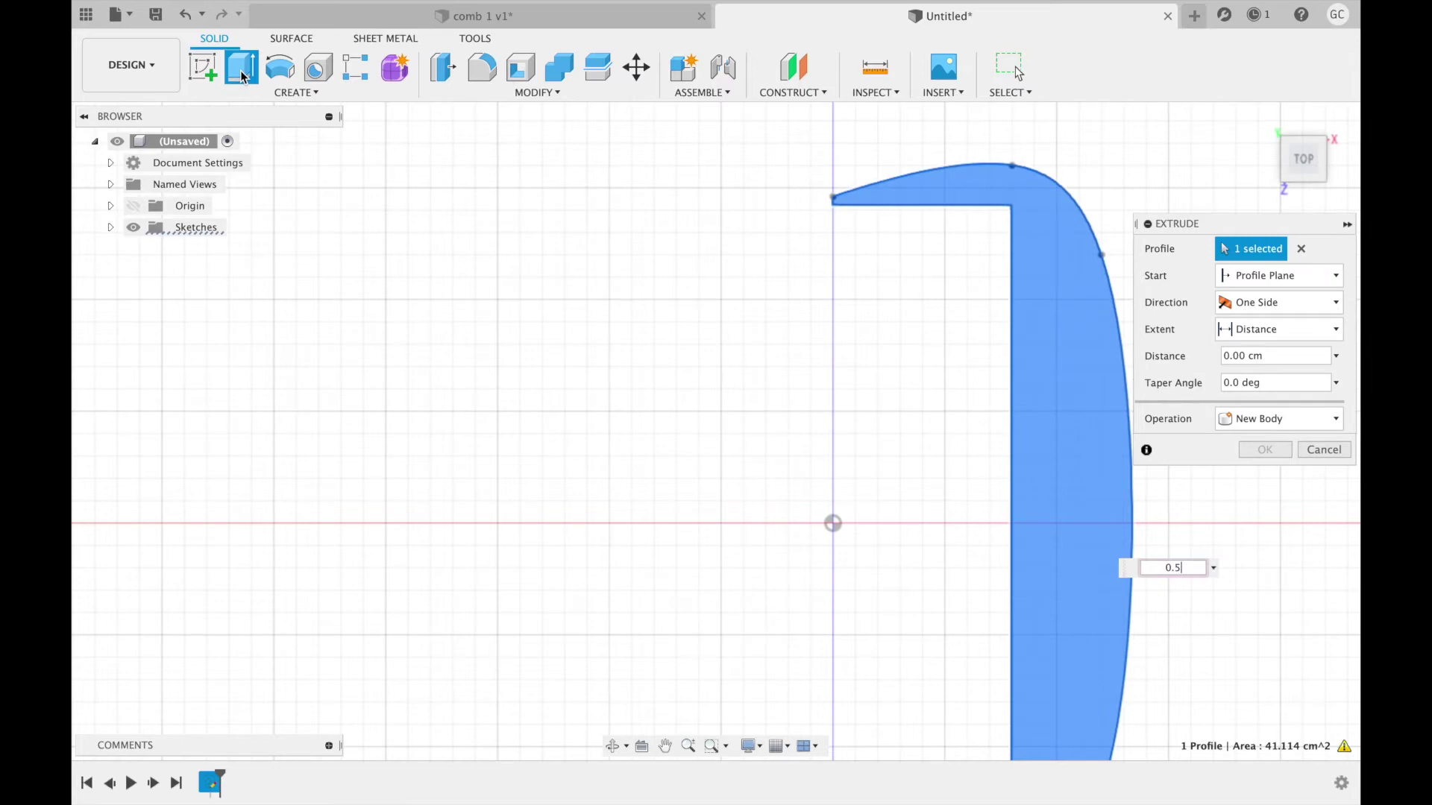
type("5")
key("Return")
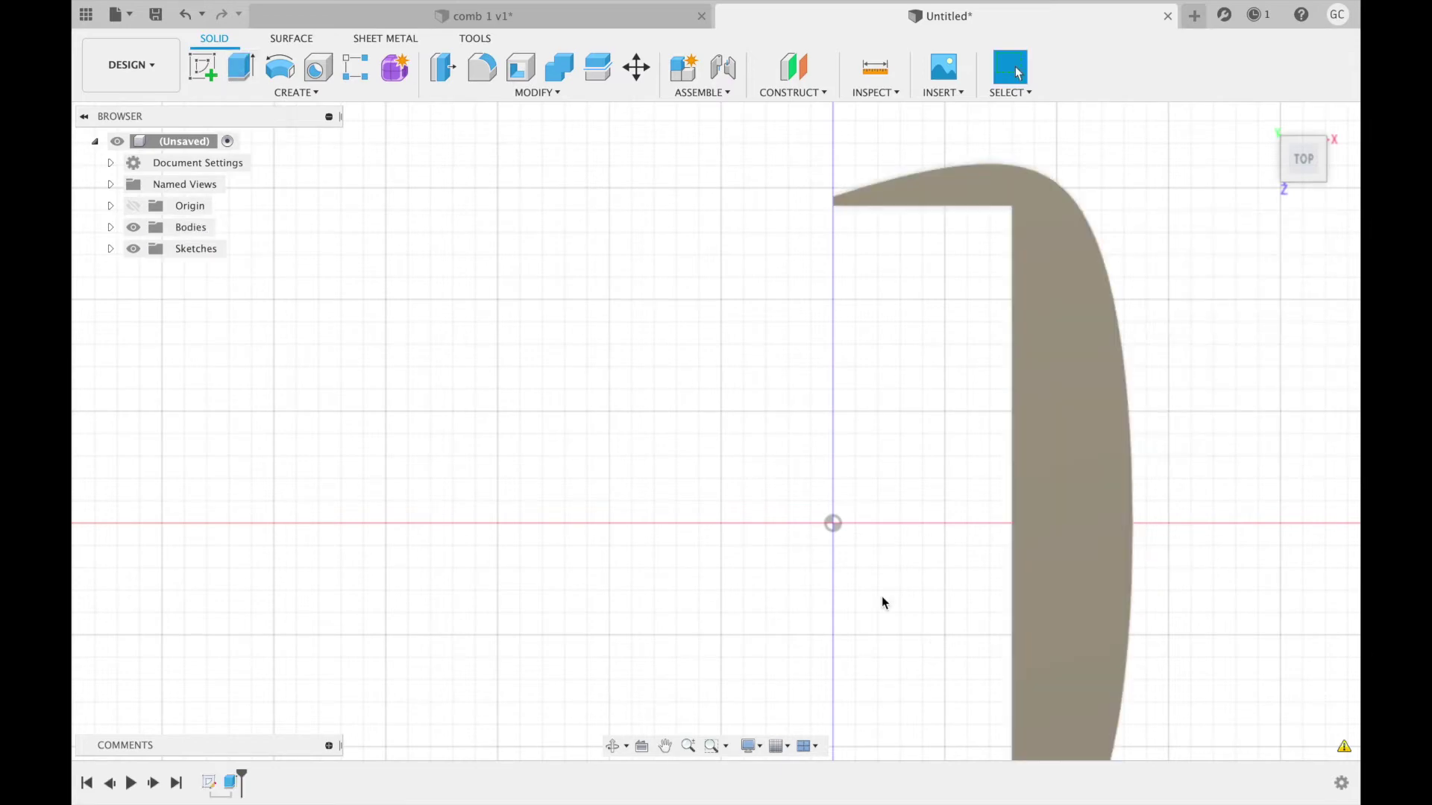
scroll(882, 602, "down", 3)
middle_click_drag(882, 602, 835, 536, "shift")
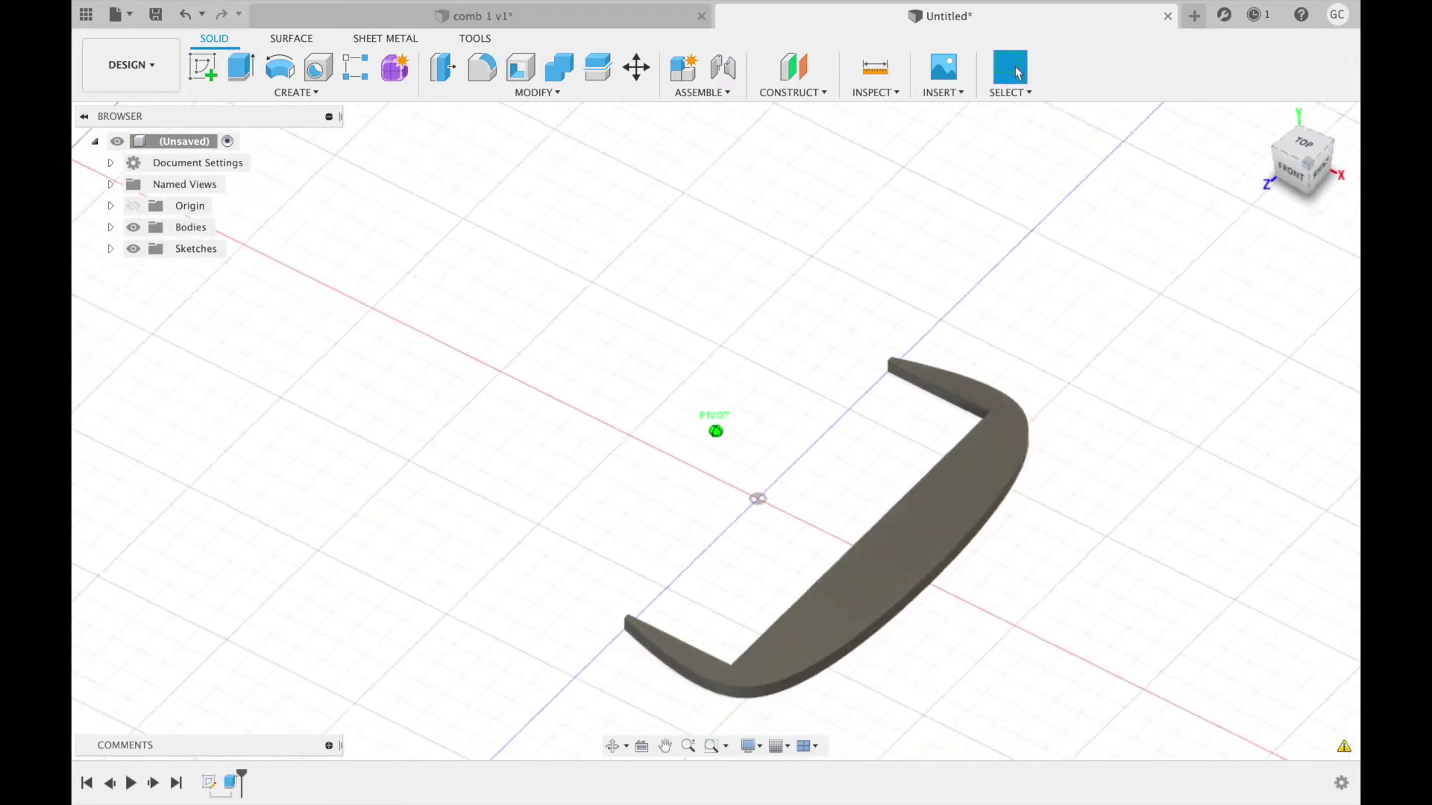
Fillet the two outer curved edges of the body at 0.25 cm
left_click(481, 67)
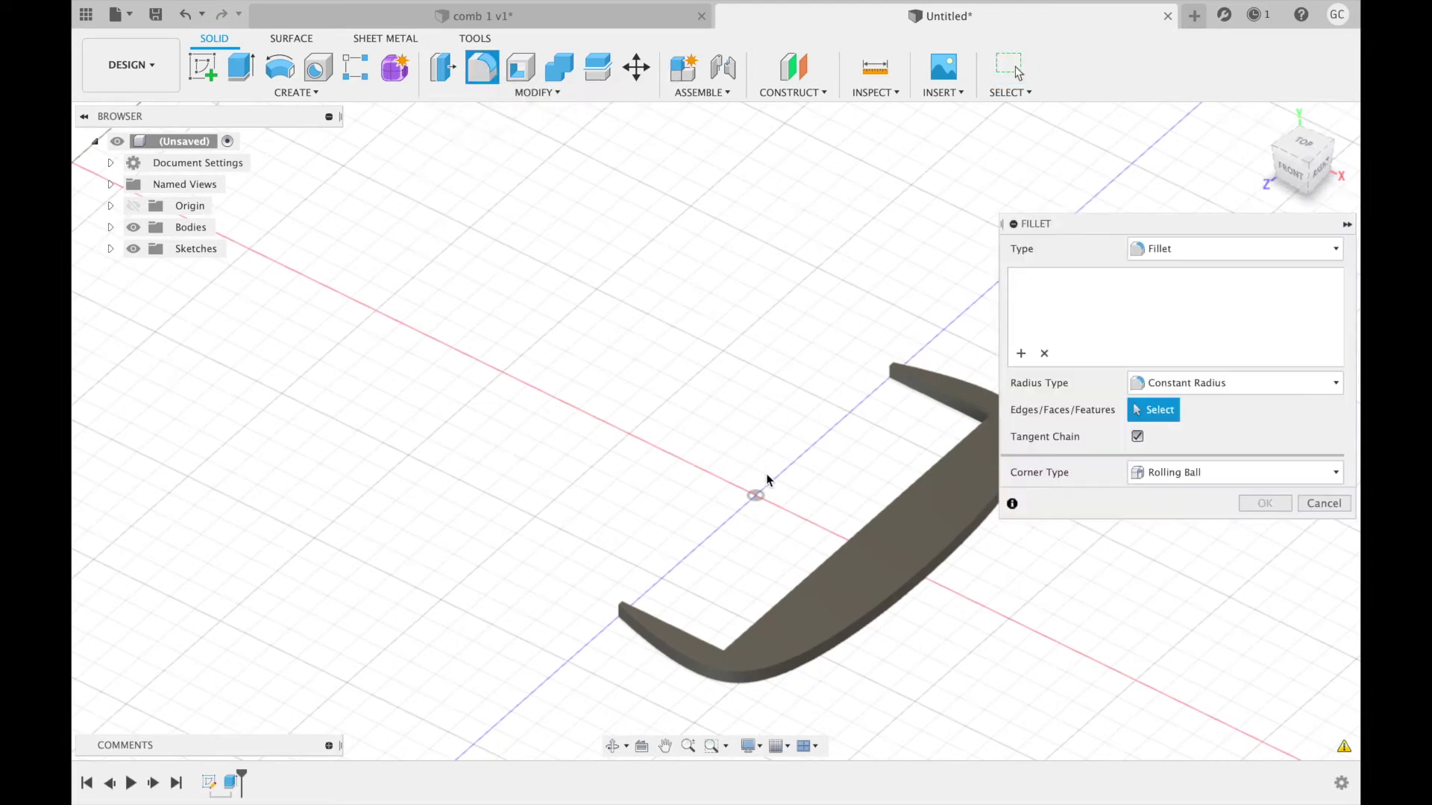
left_click(899, 596)
left_click(898, 614)
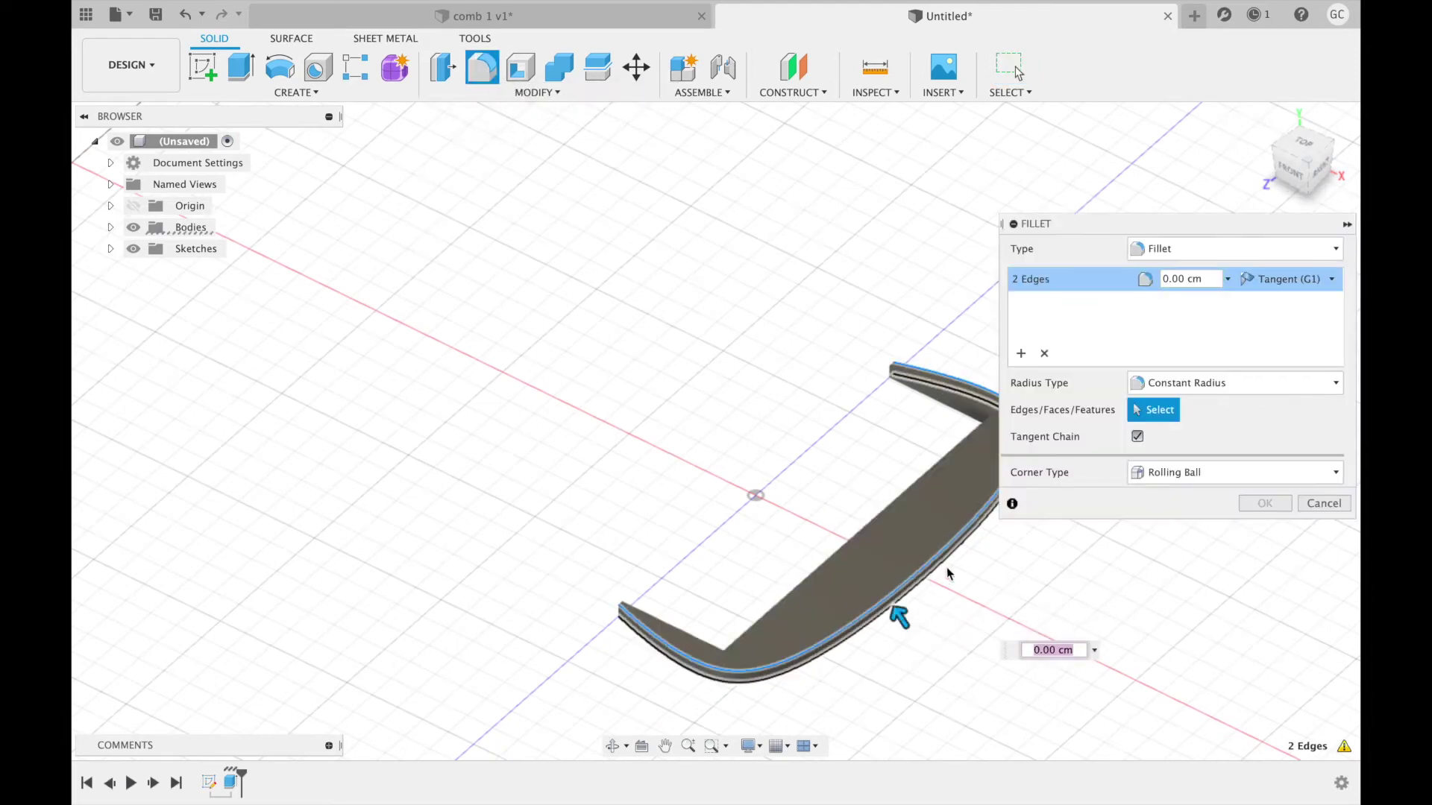
type("0.25")
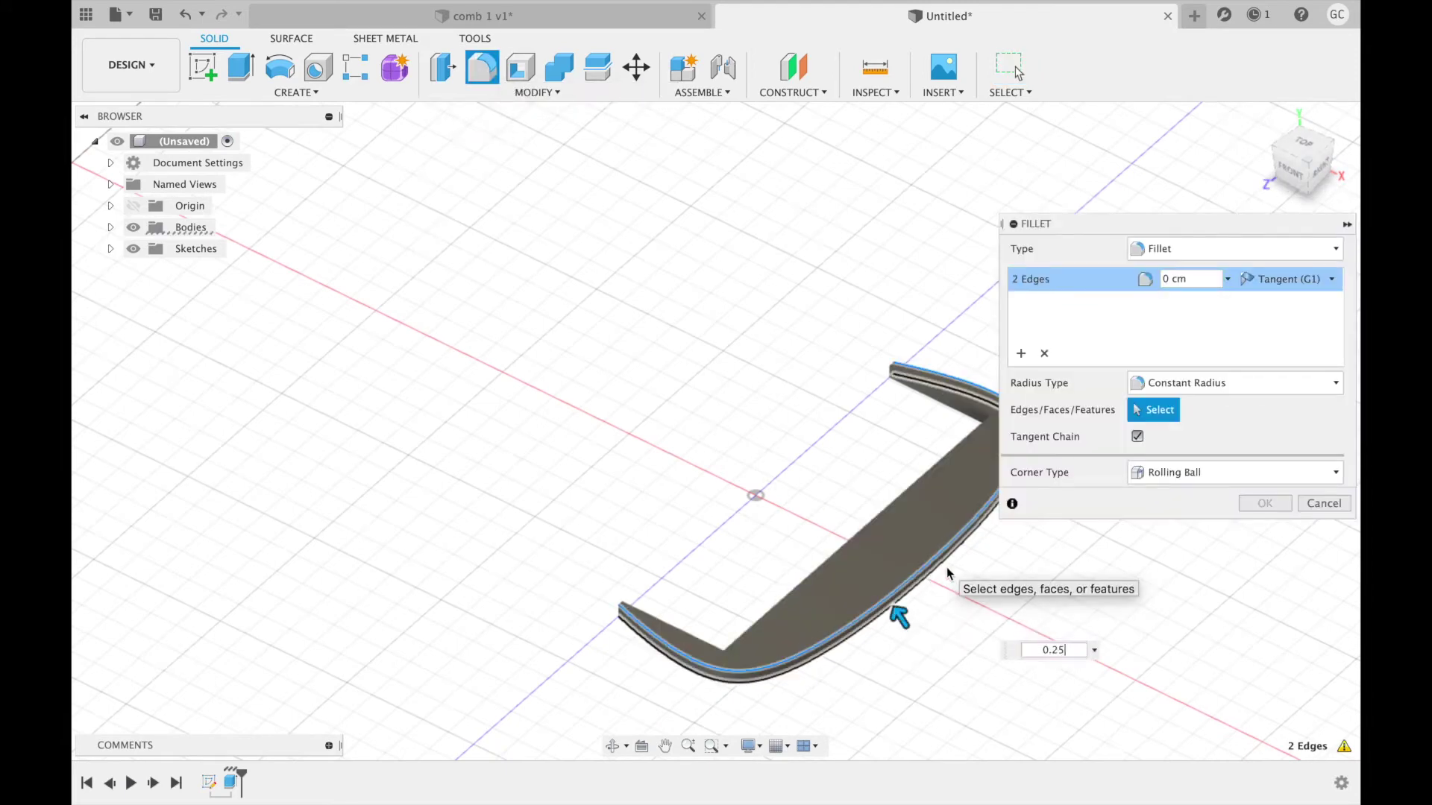
left_click(1274, 505)
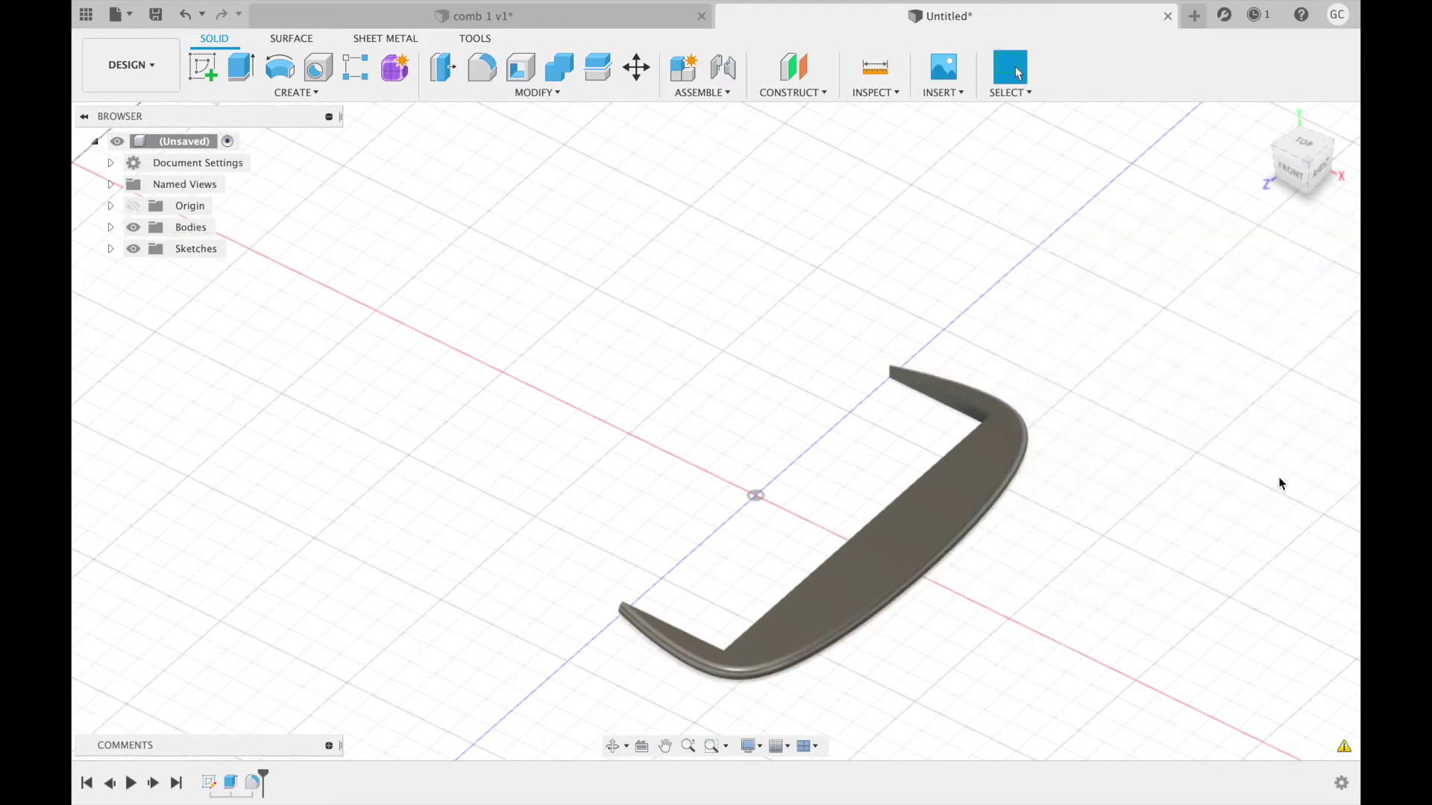
left_click(1275, 163)
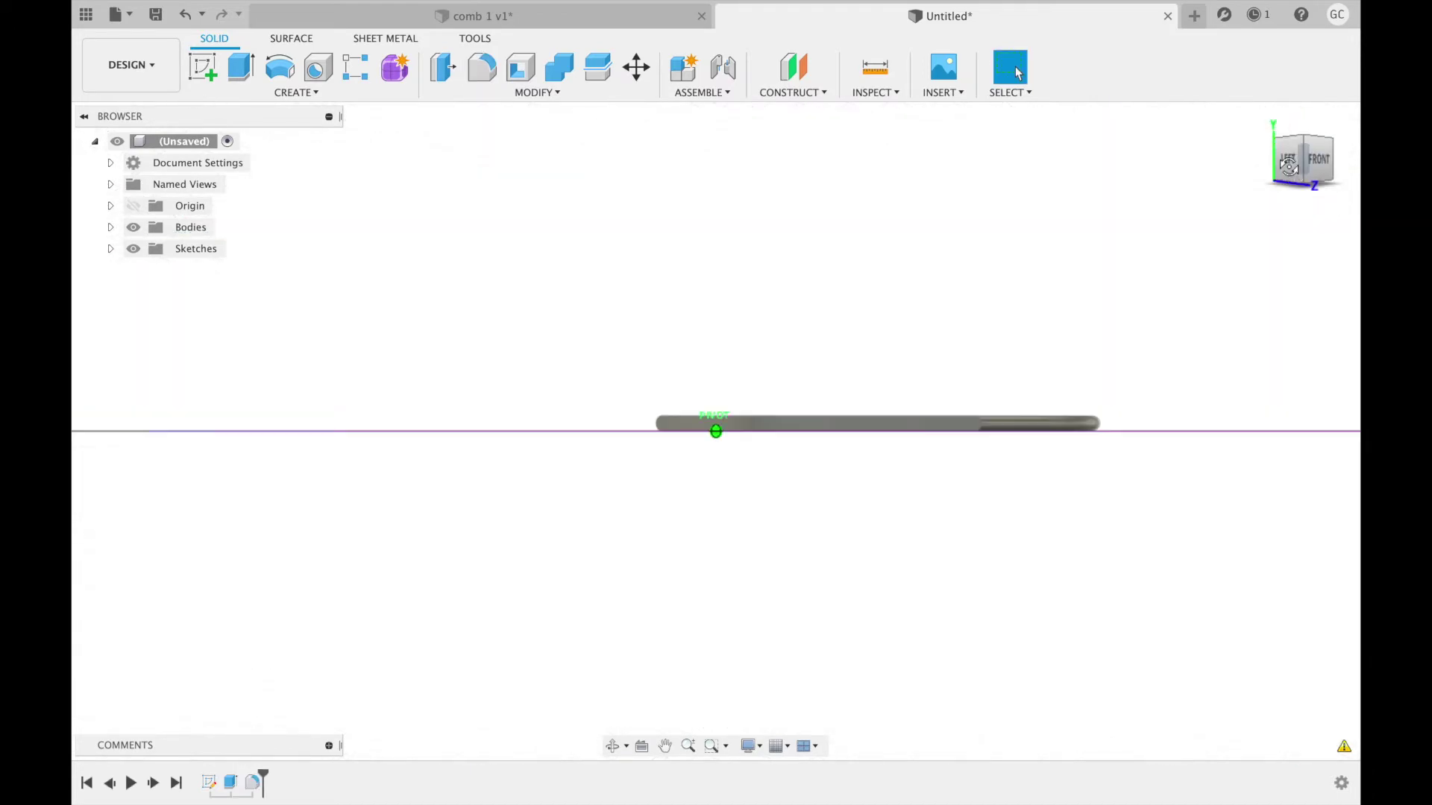
left_click(1288, 165)
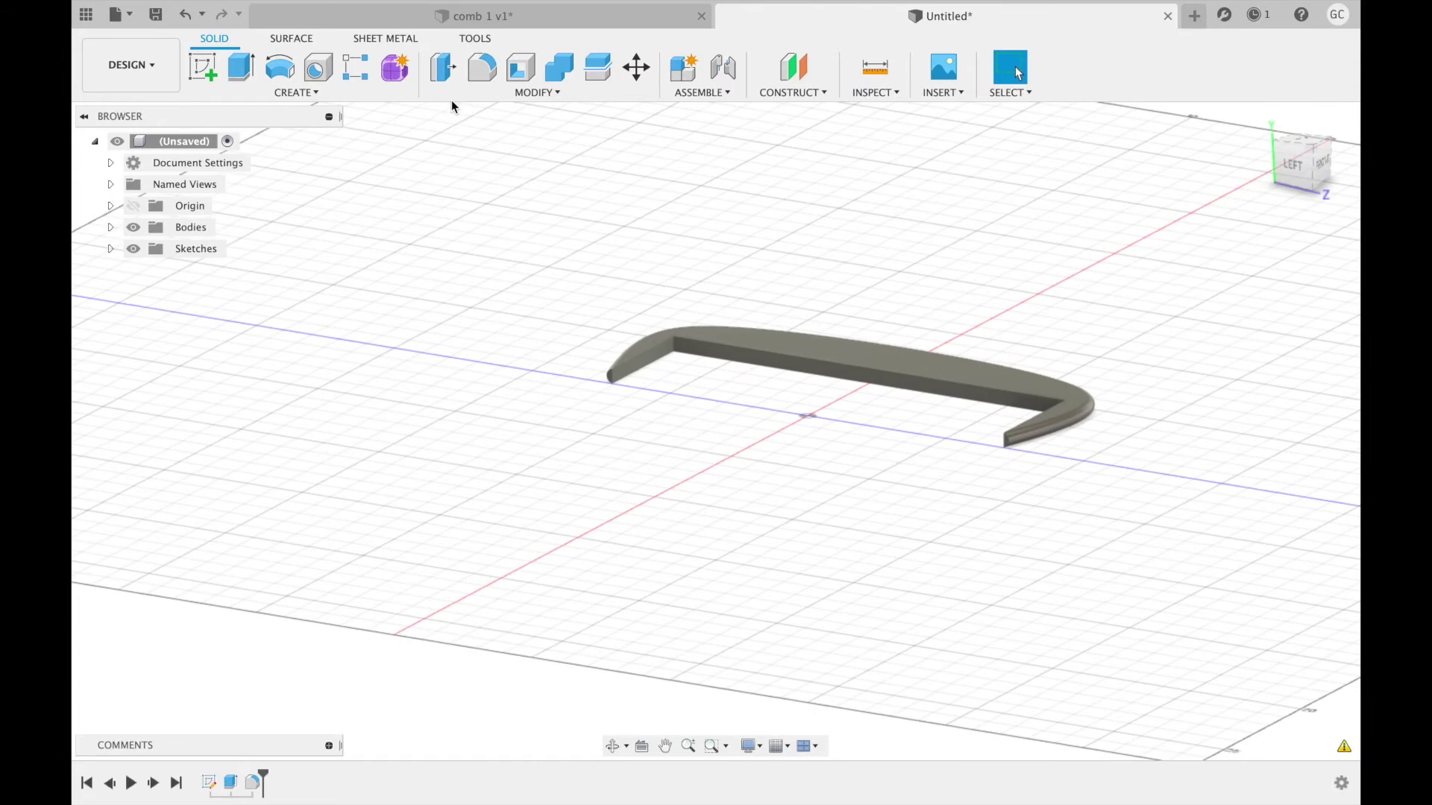
Fillet the end edges of both arms at 0.25 cm
left_click(482, 67)
left_click(646, 376)
left_click(641, 369)
left_click(1281, 164)
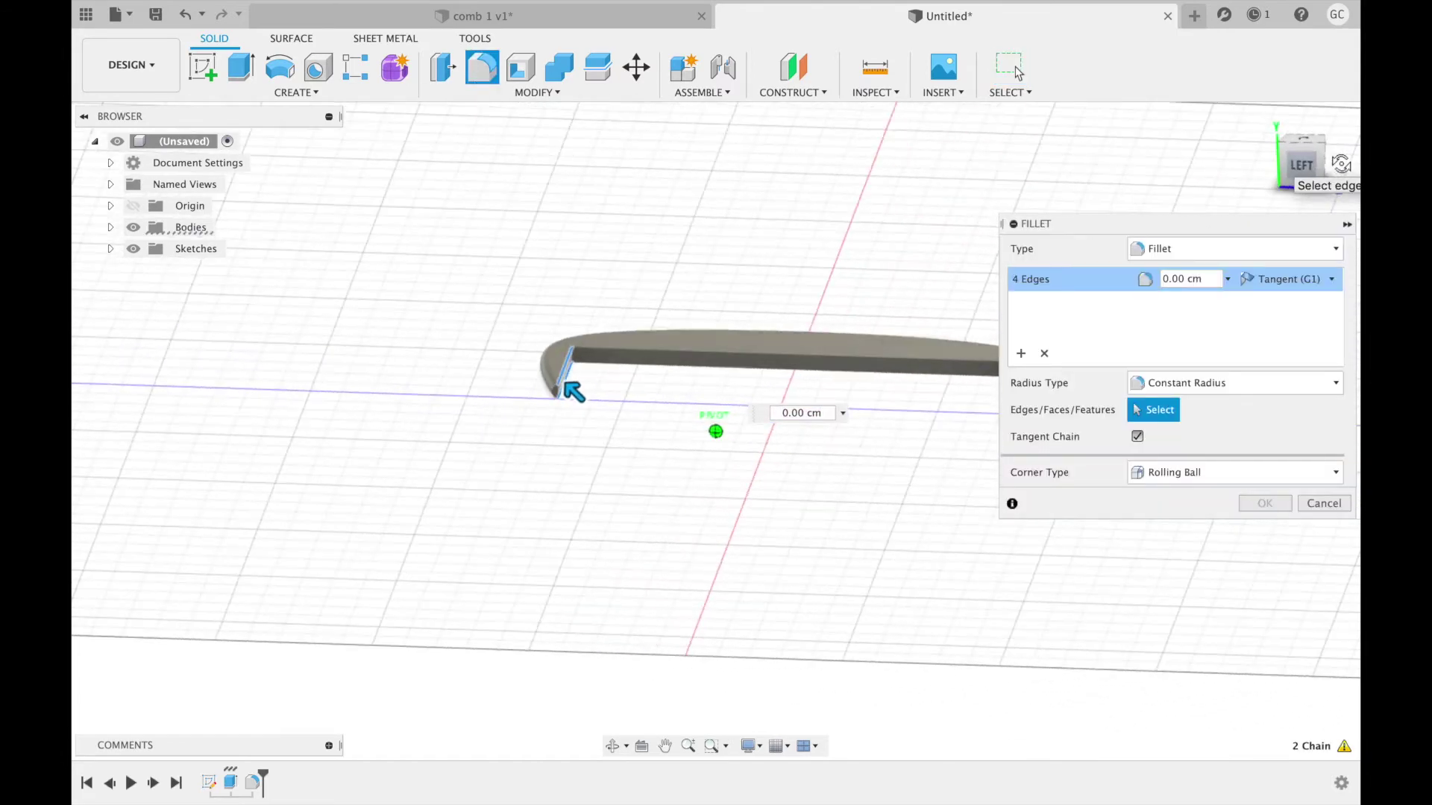
left_click(712, 352)
type("0.25")
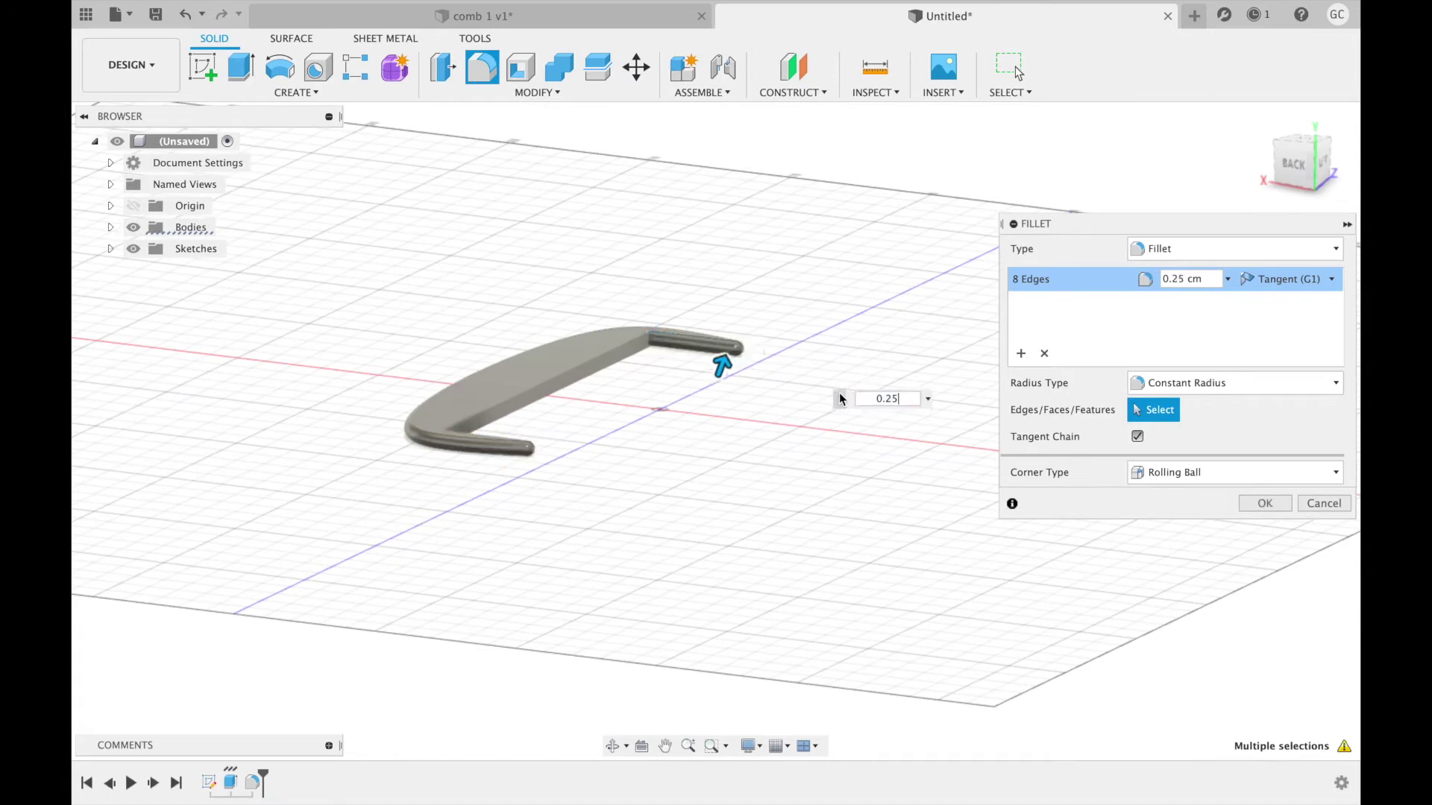
left_click(1266, 504)
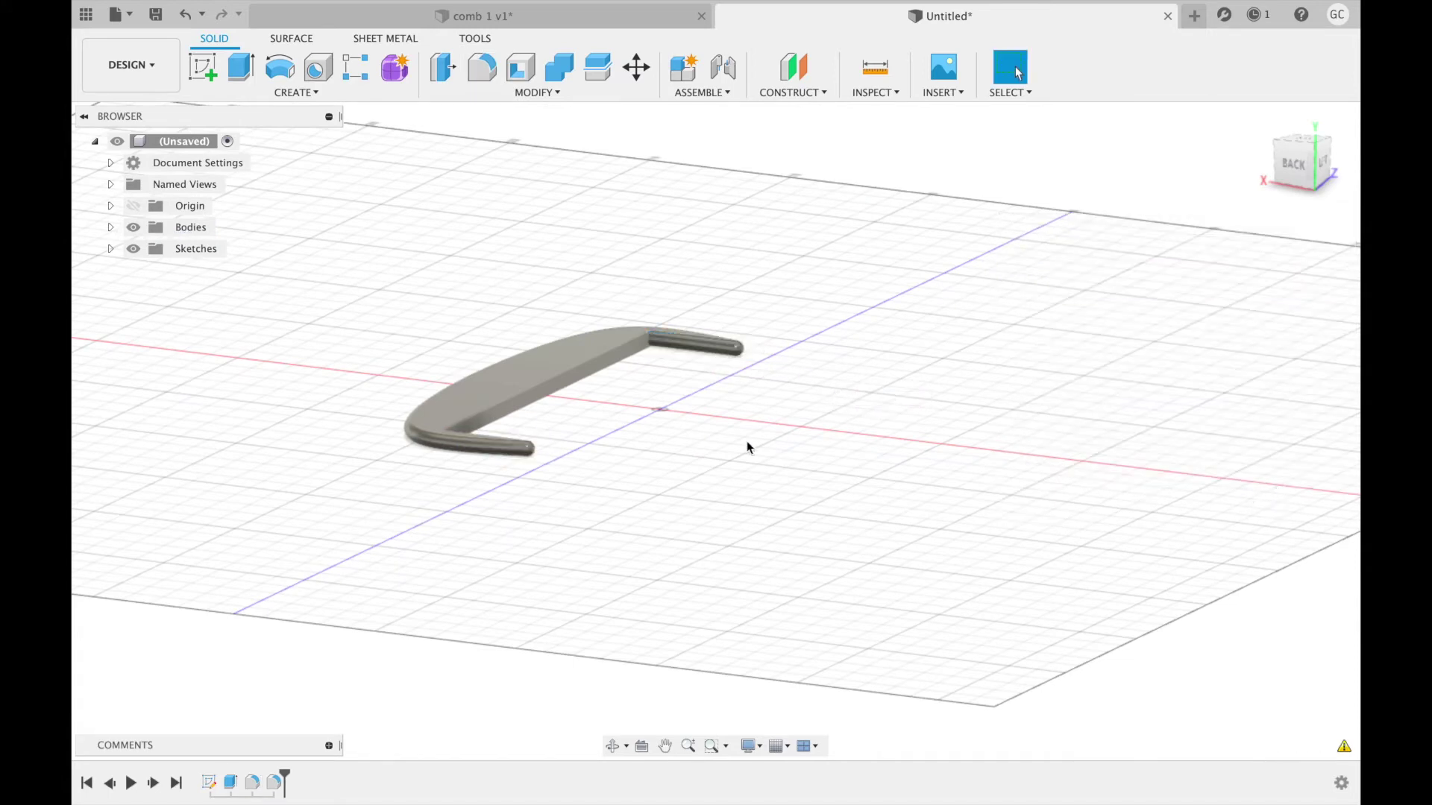
Fillet the two inner spine edges at 0.1 cm
left_click(484, 69)
left_click(576, 370)
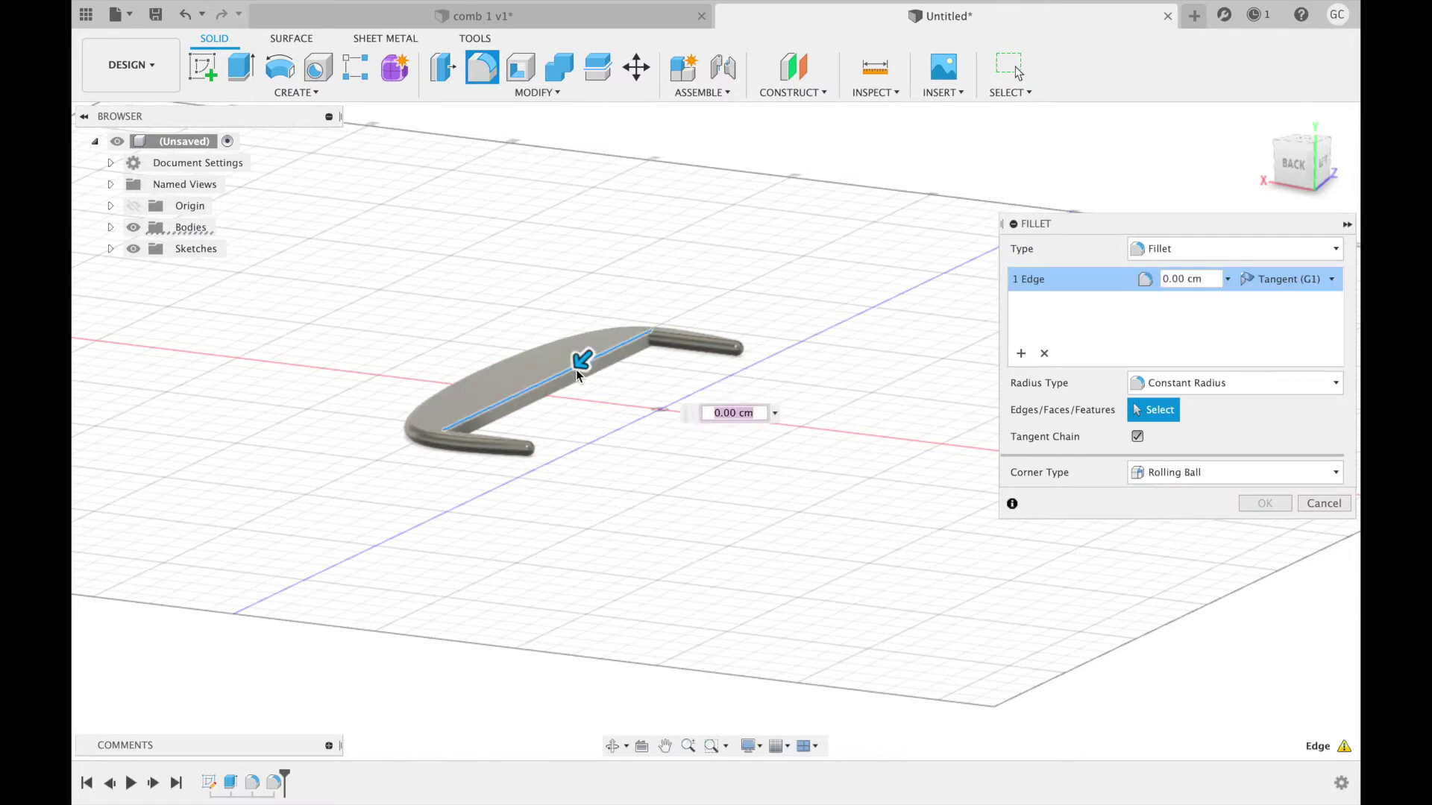
left_click(578, 383)
type("0.1")
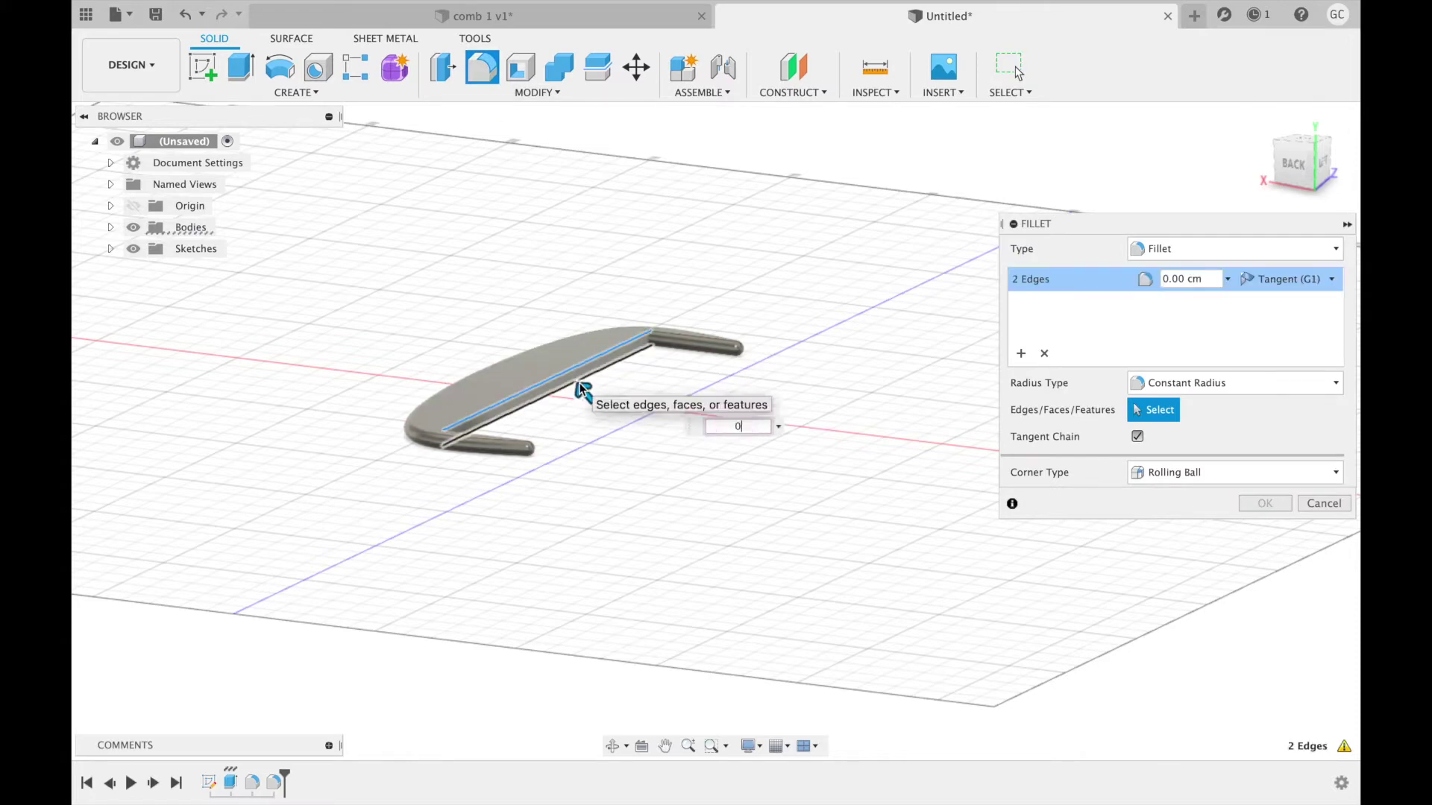
left_click(1260, 504)
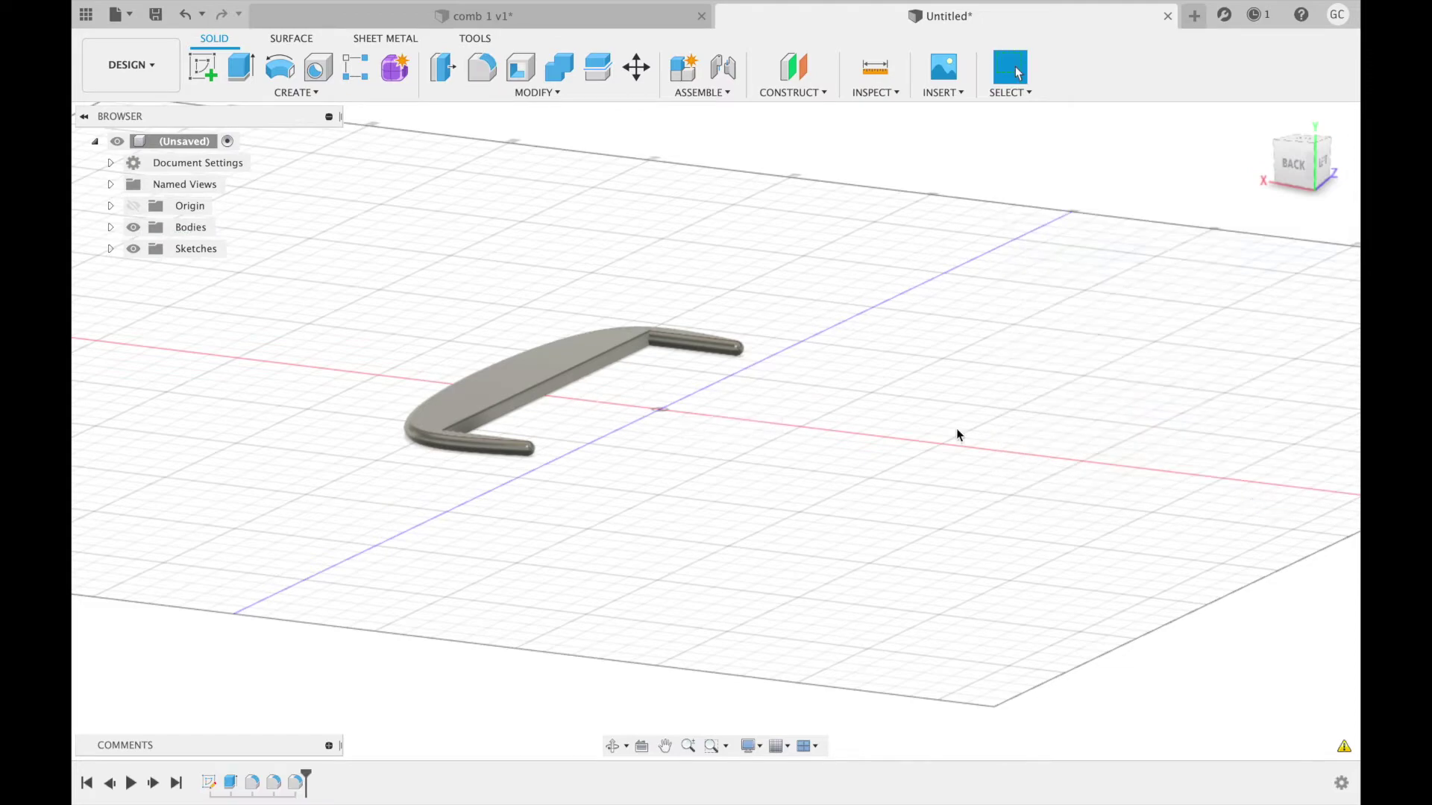
left_click_drag(1250, 185, 1211, 192)
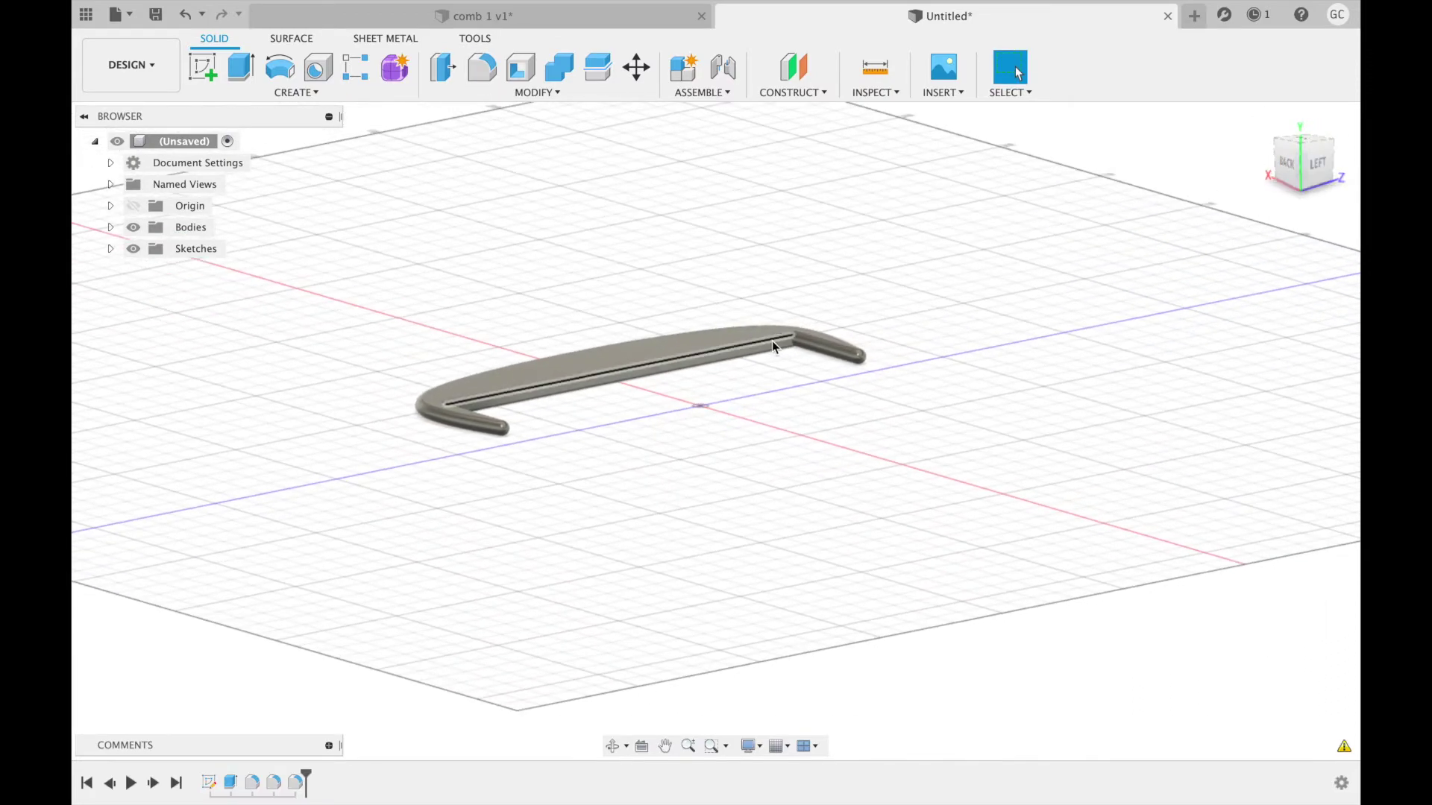
scroll(772, 343, "up", 5)
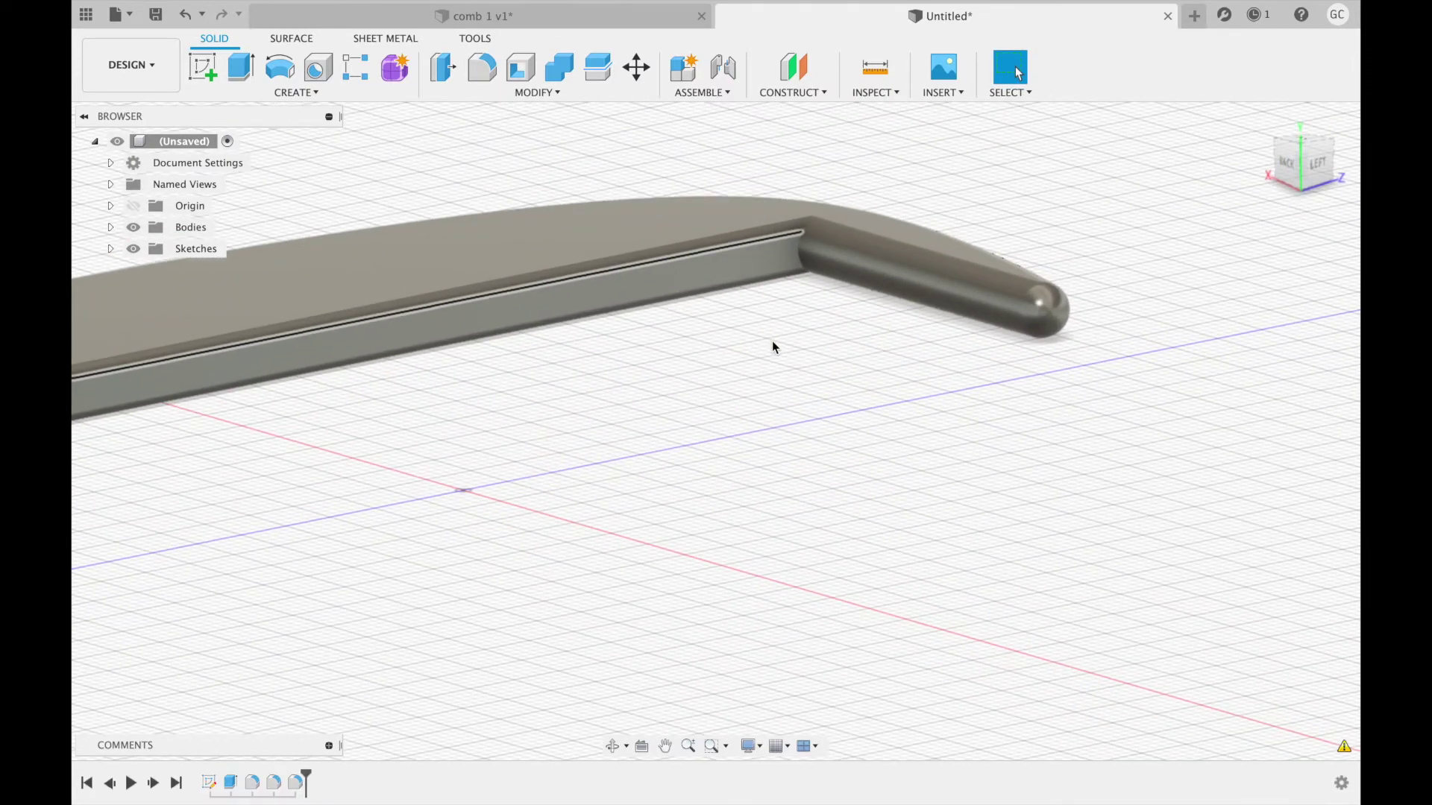
Fillet the inner corner edges where both arms bend at 0.1 cm, then view from the left
left_click(482, 67)
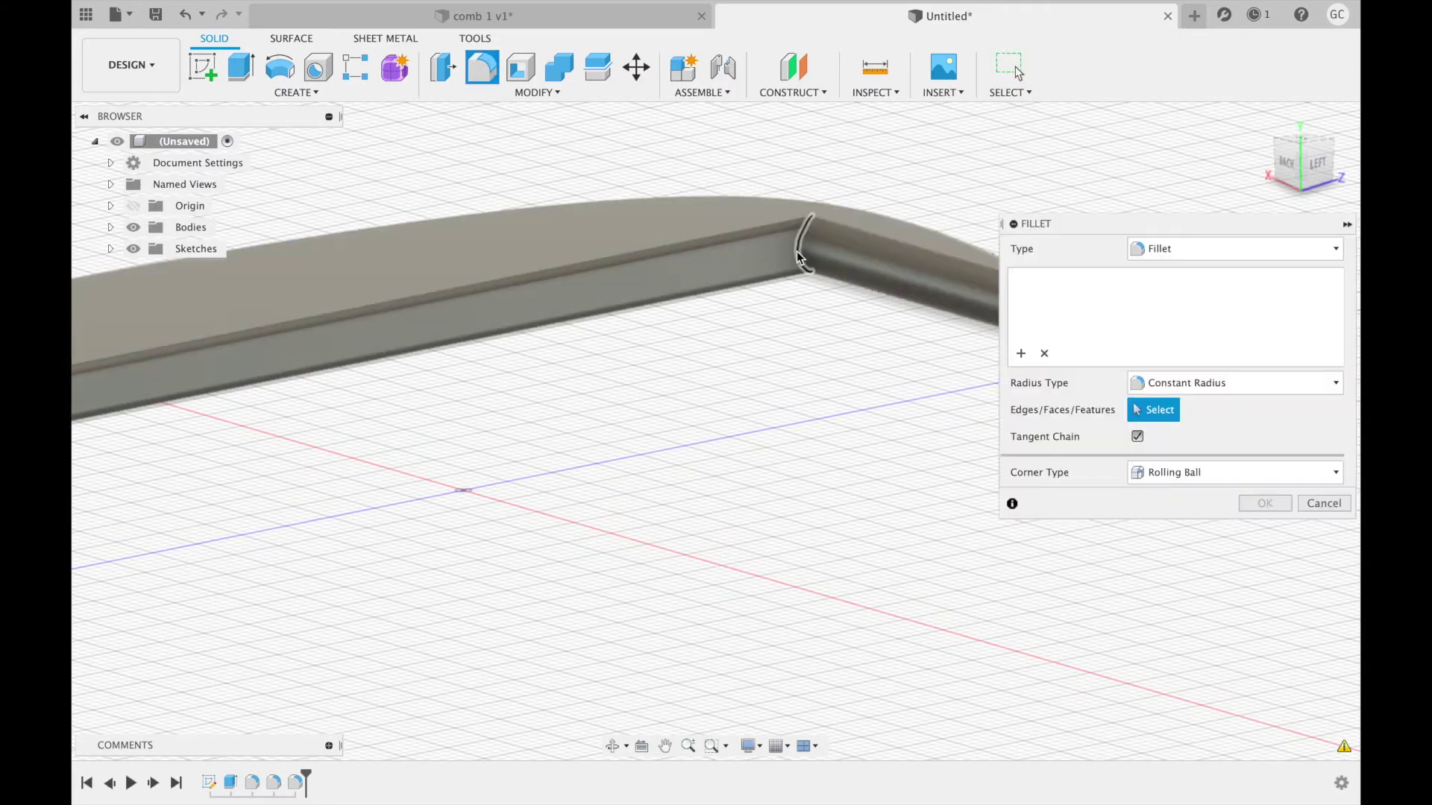
left_click(800, 259)
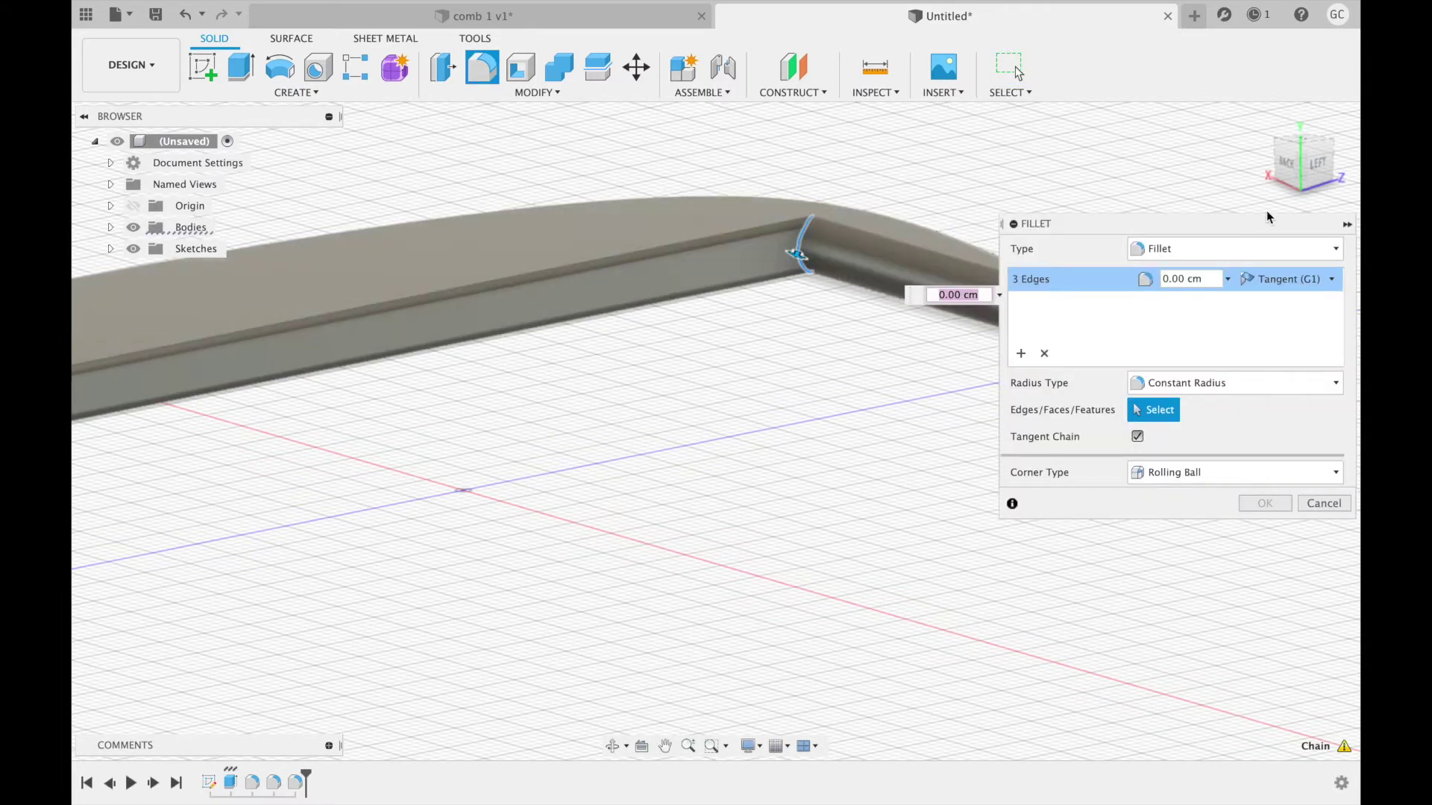
left_click(1314, 166)
middle_click_drag(715, 431, 404, 352, "shift")
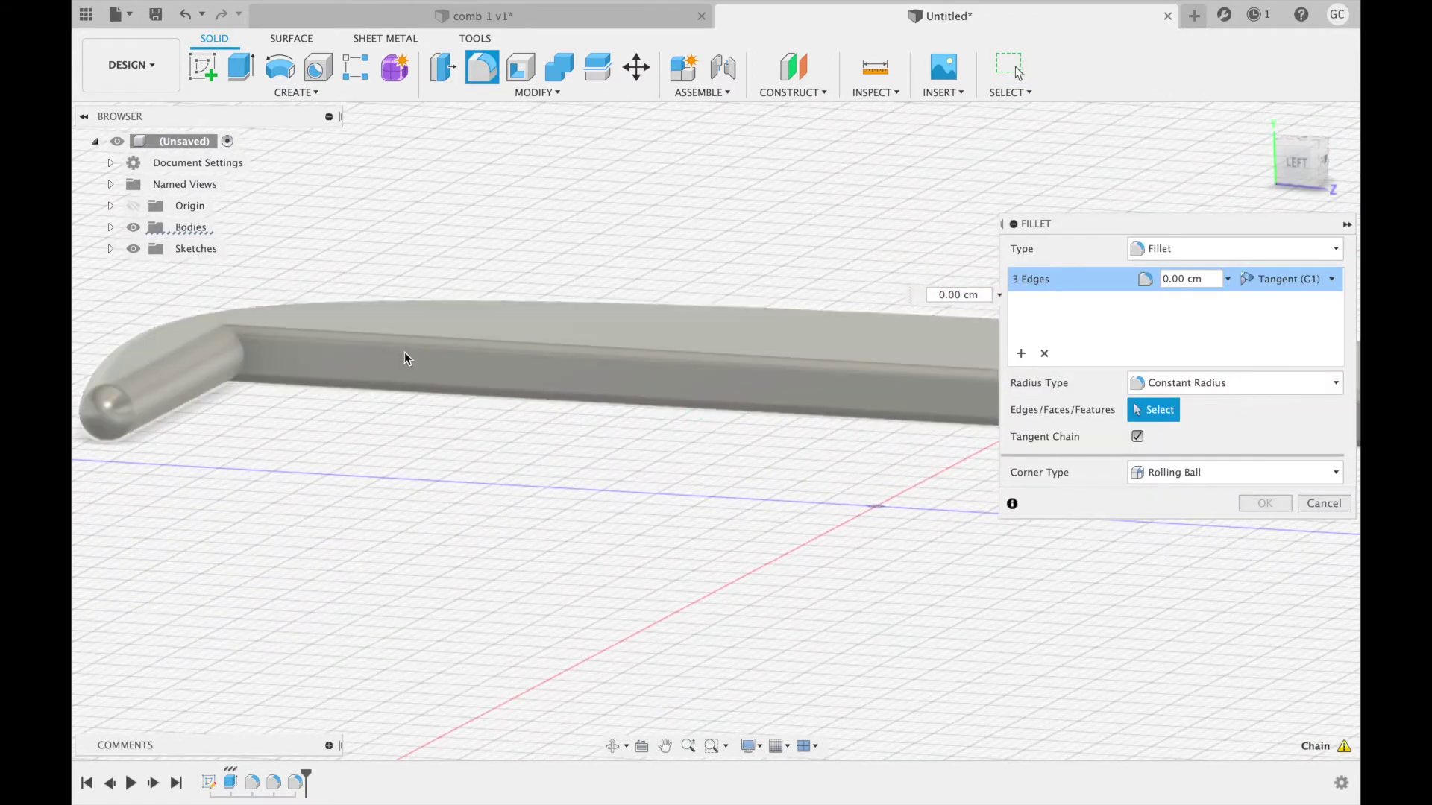
left_click(241, 360)
type("0.1")
left_click(1264, 503)
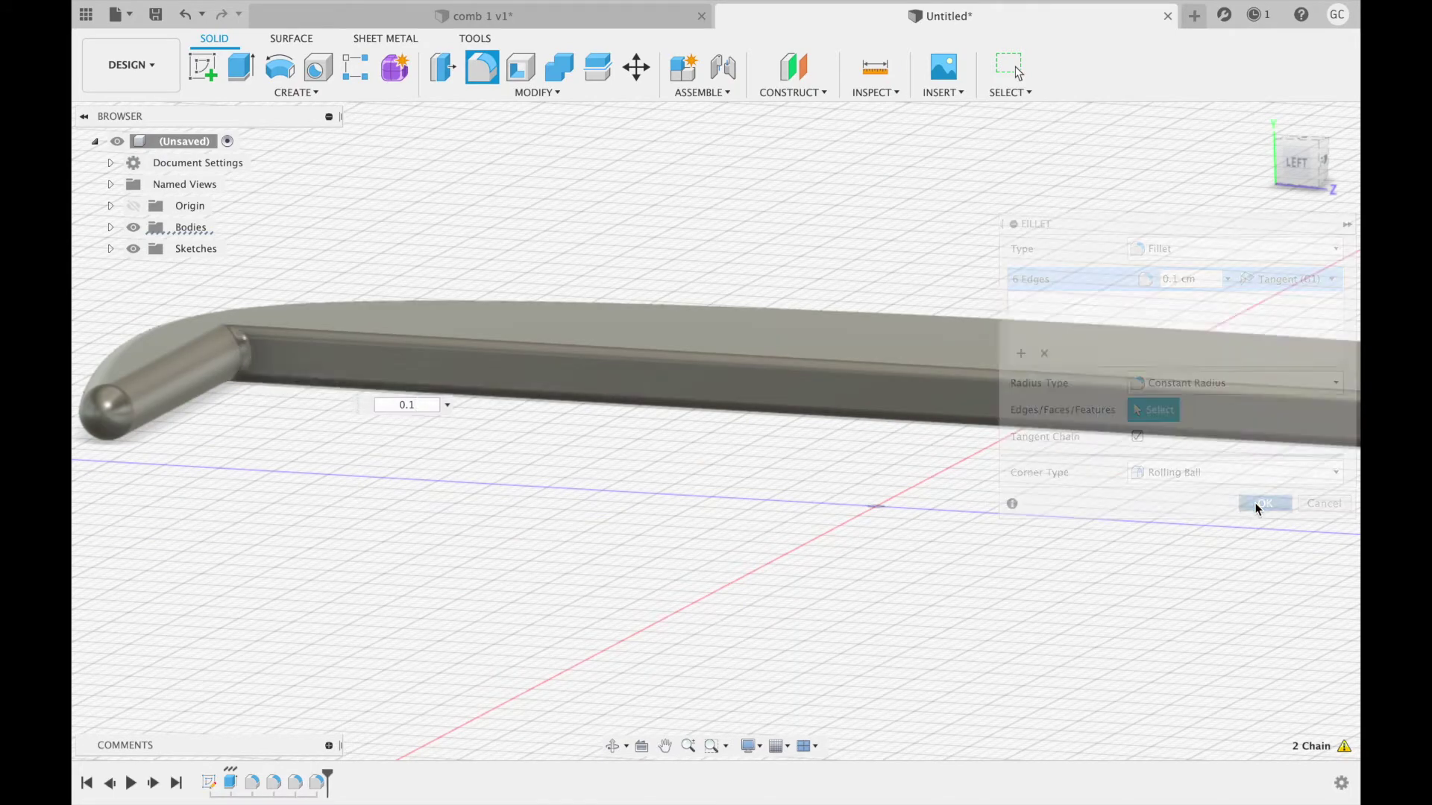
left_click(1298, 169)
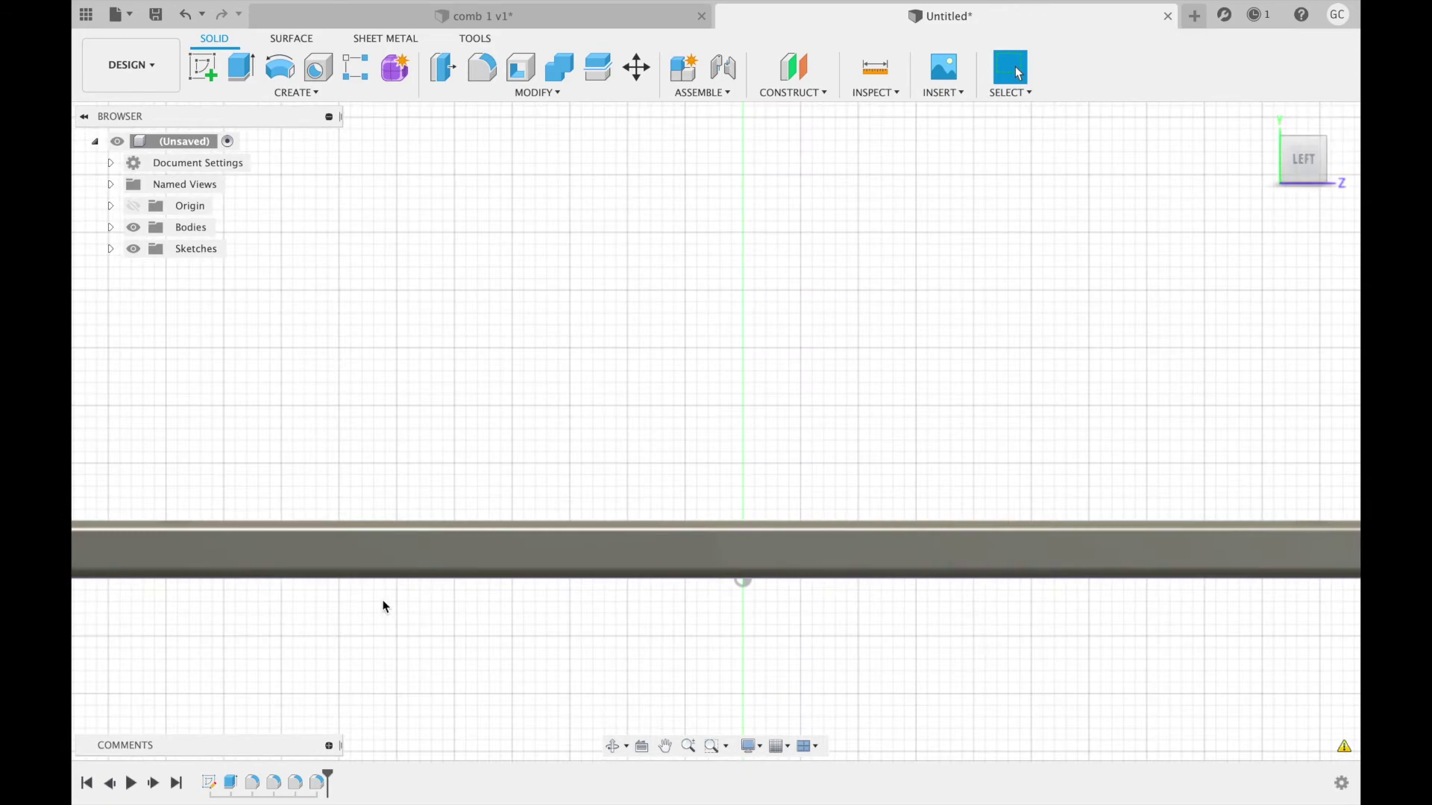
Sketch a 0.30 cm diameter circle on the spine's flat face and finish the sketch
scroll(310, 526, "up", 5)
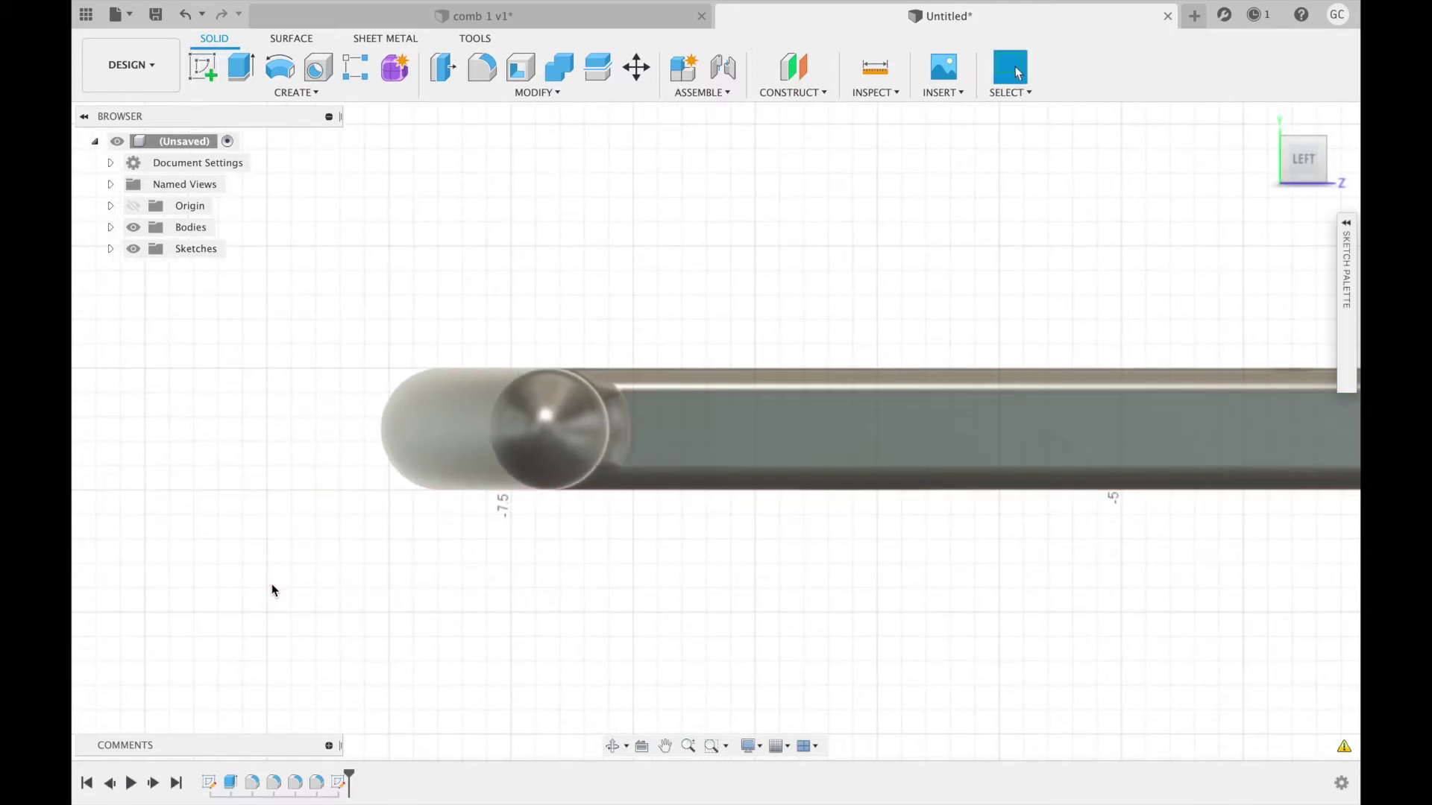
left_click(738, 417)
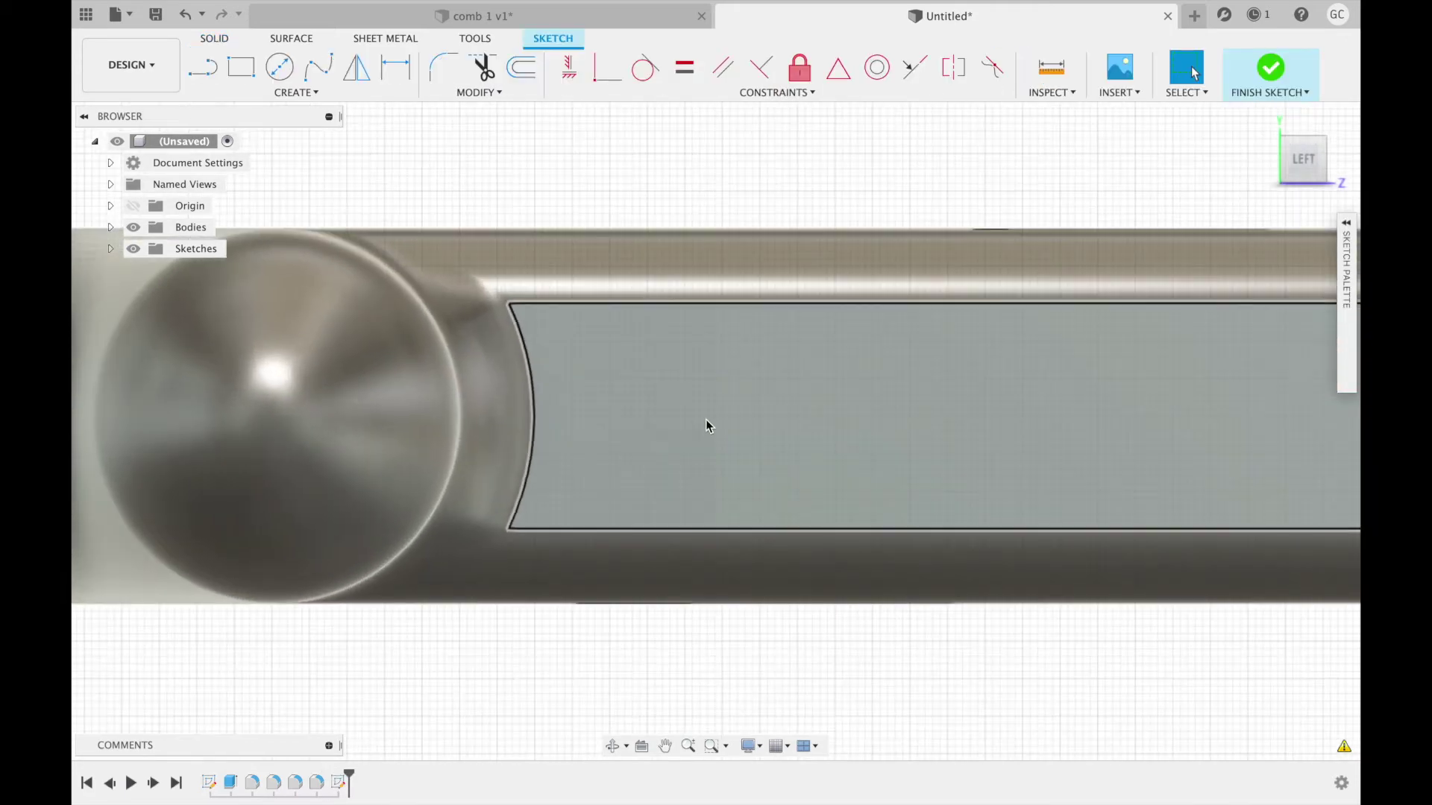
left_click(280, 69)
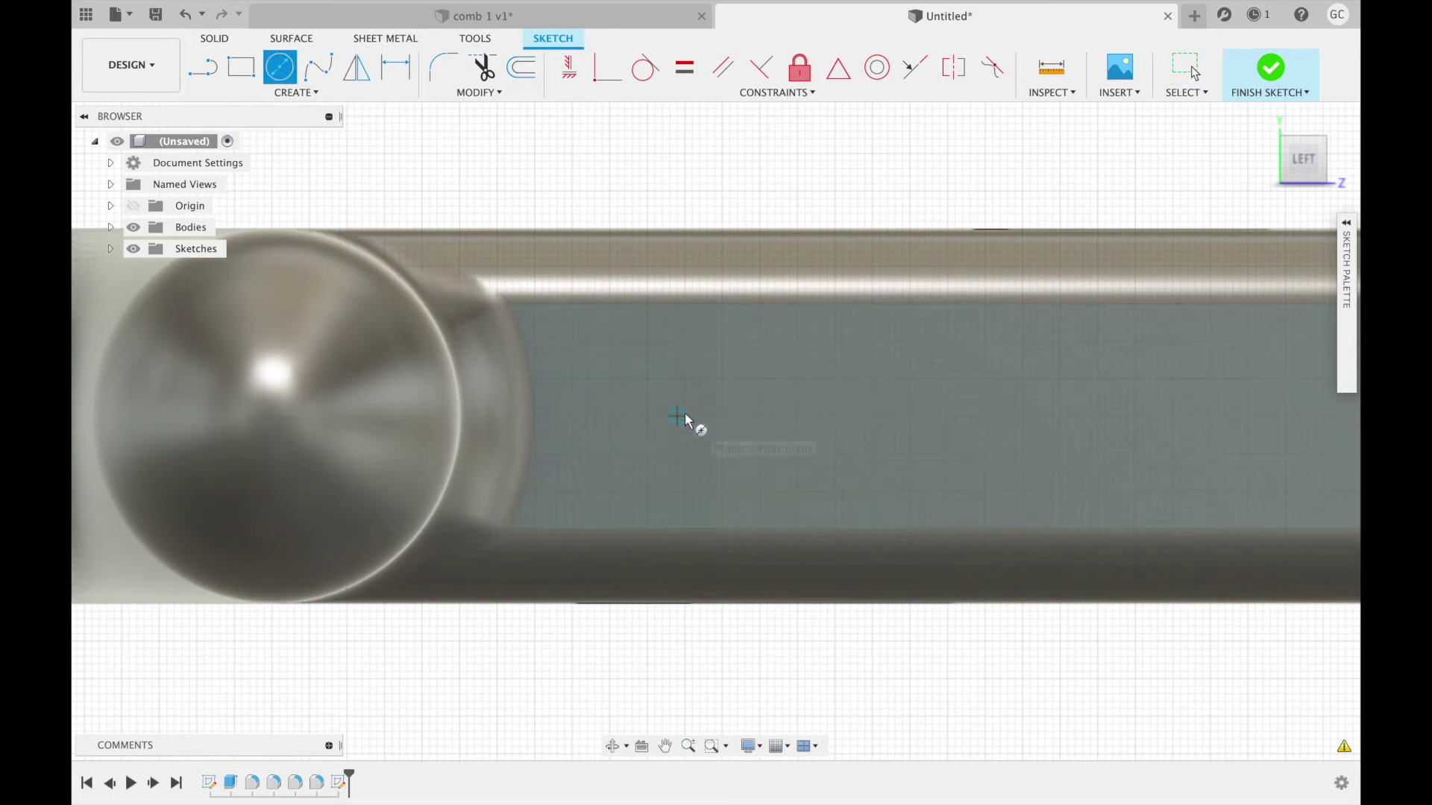
scroll(686, 416, "up", 3)
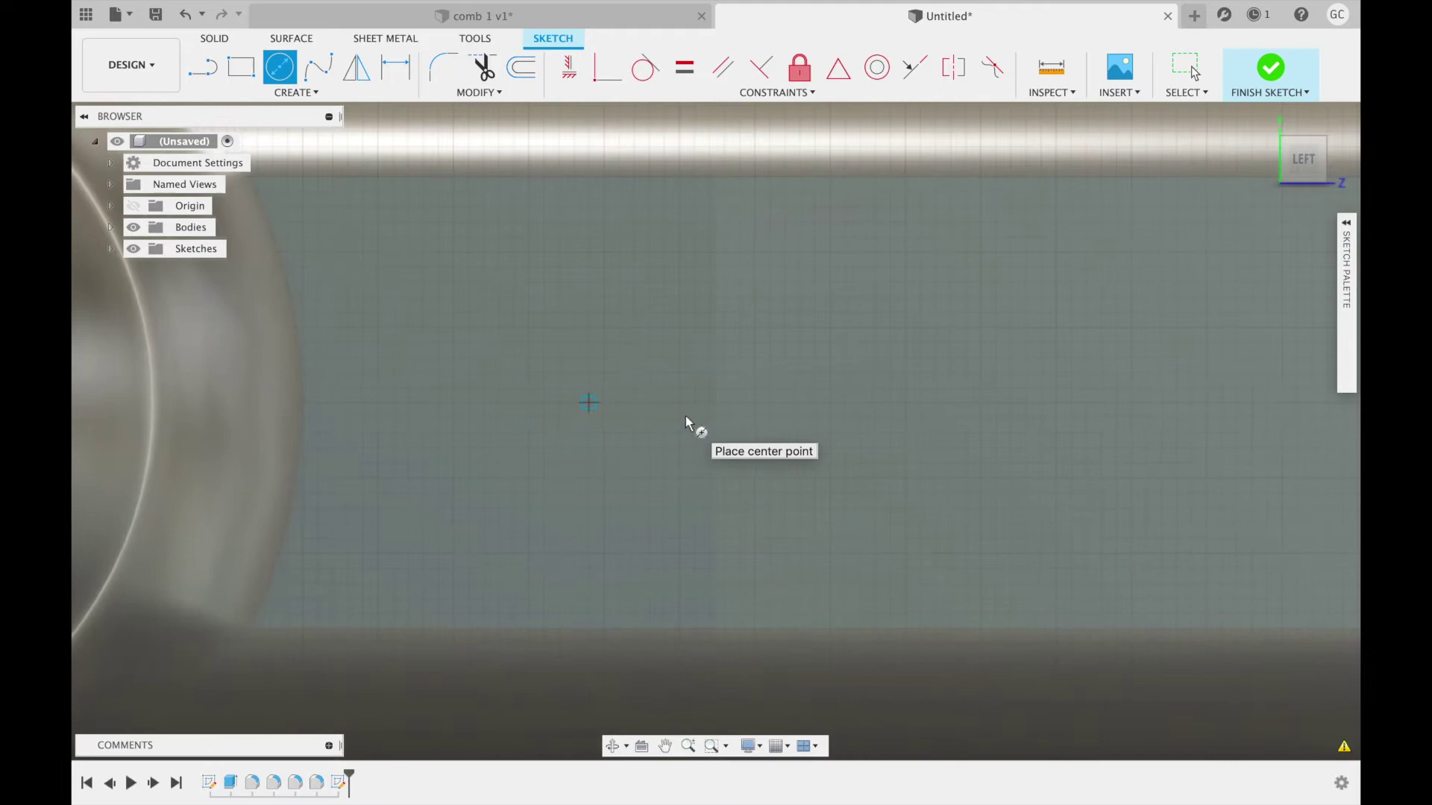
left_click(604, 403)
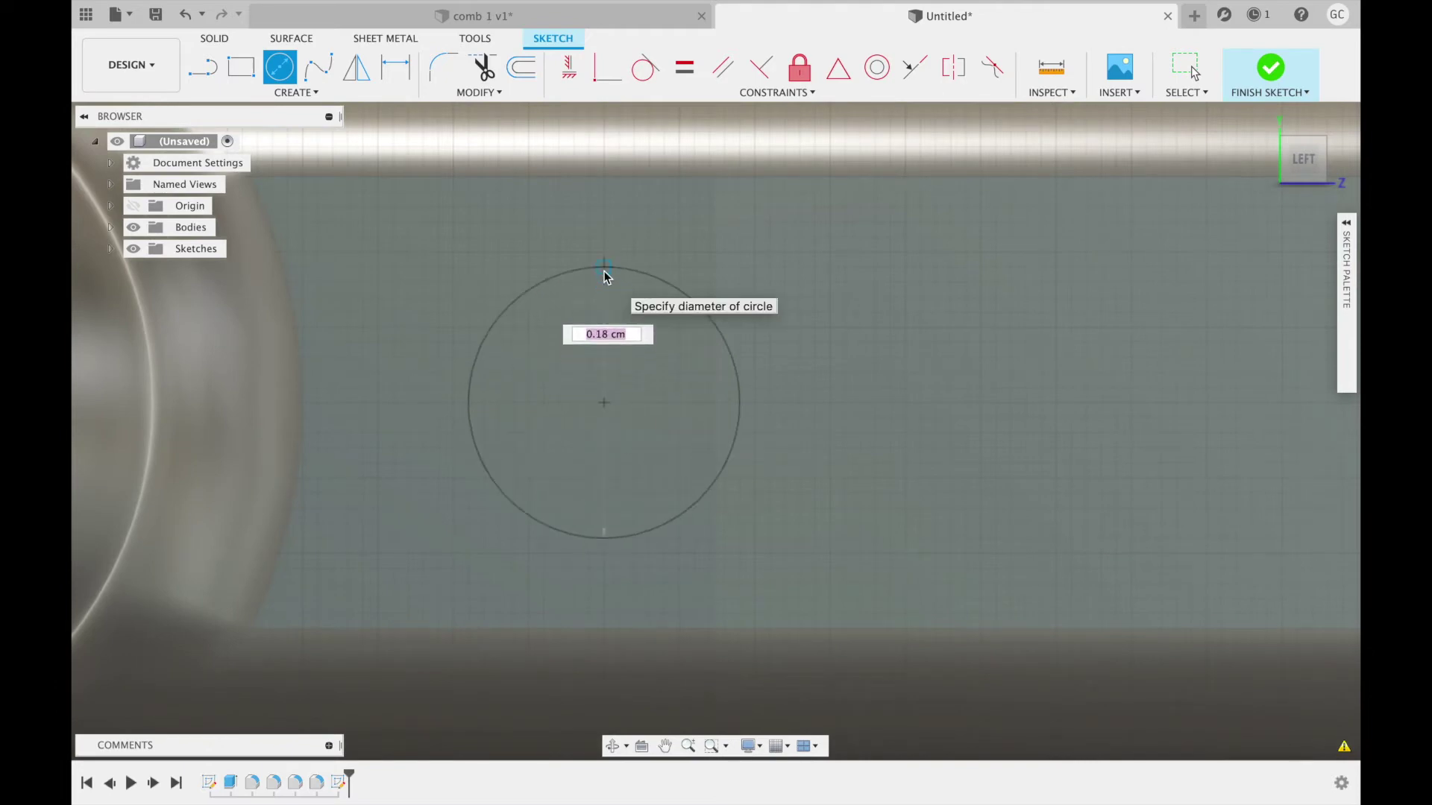
type("0.3")
key("Return")
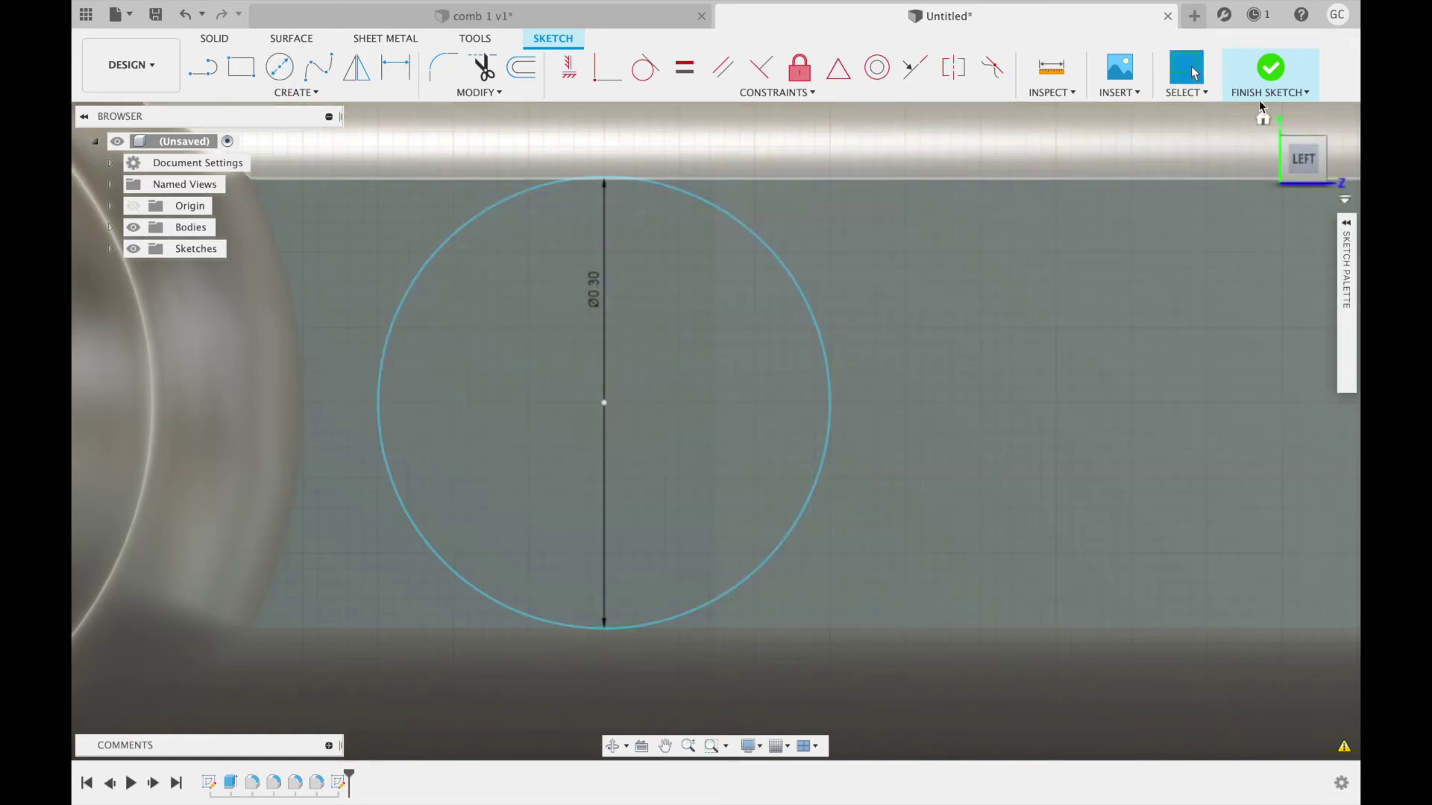
left_click(1270, 72)
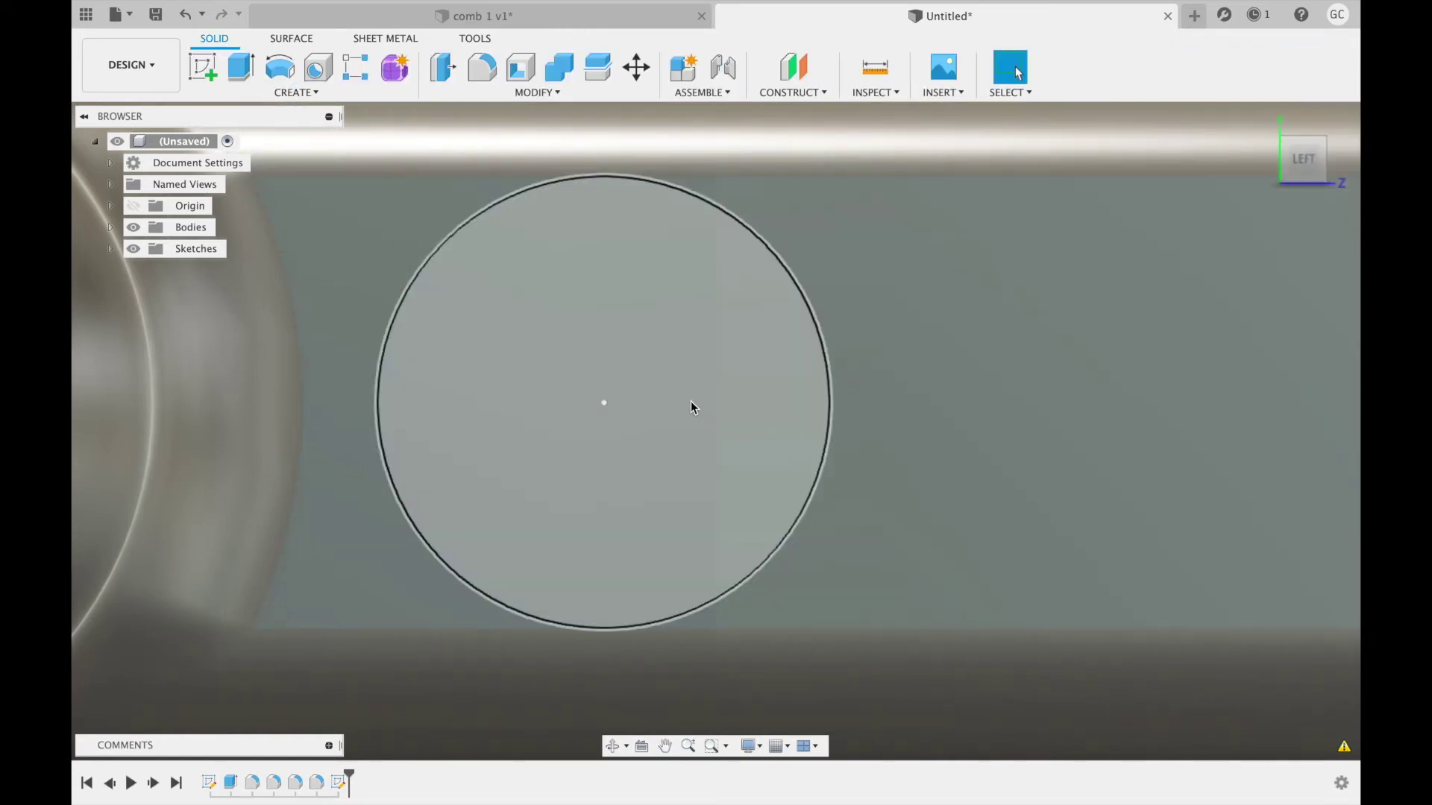
Create a construction plane offset 3.25 cm from the circle profile
scroll(691, 401, "down", 3)
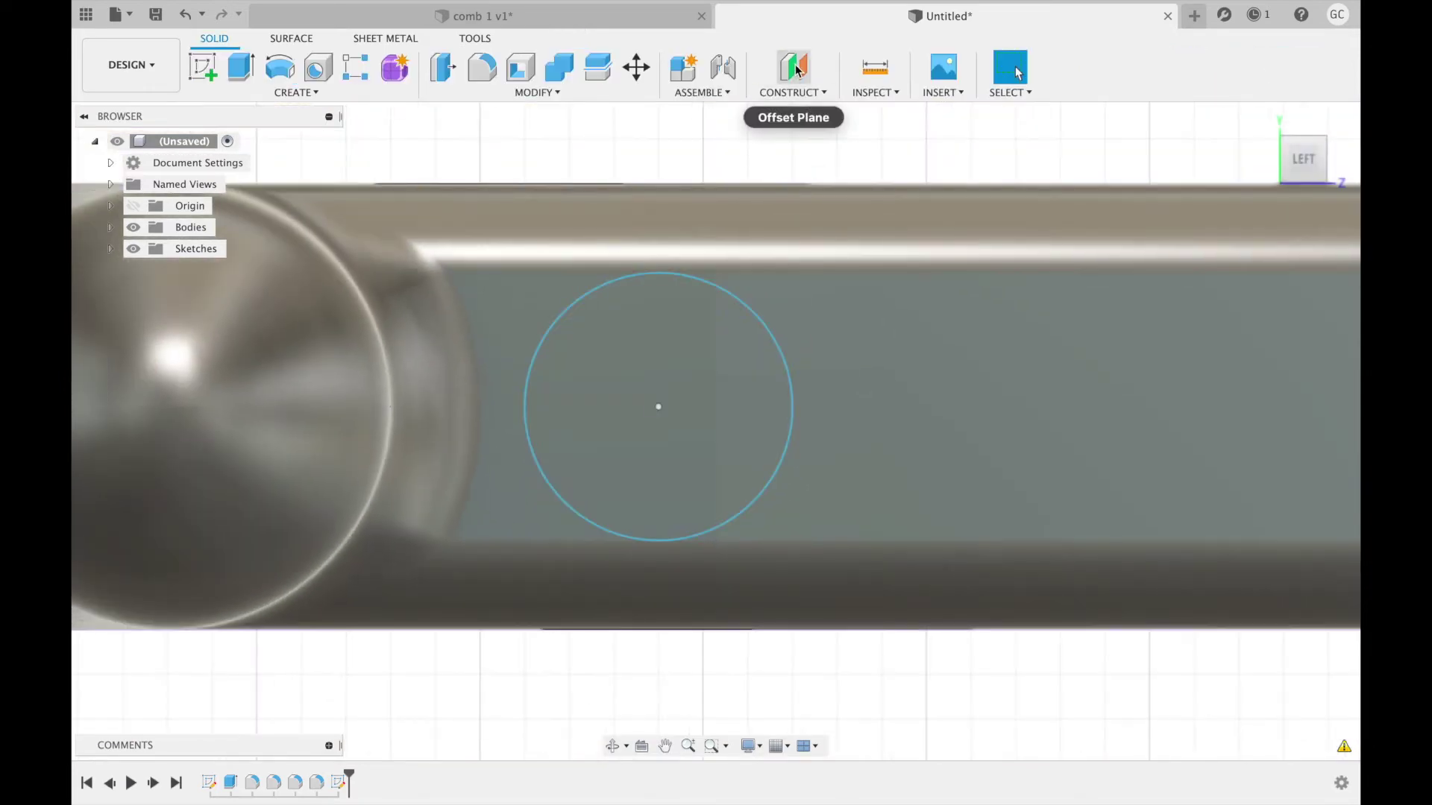
left_click(795, 68)
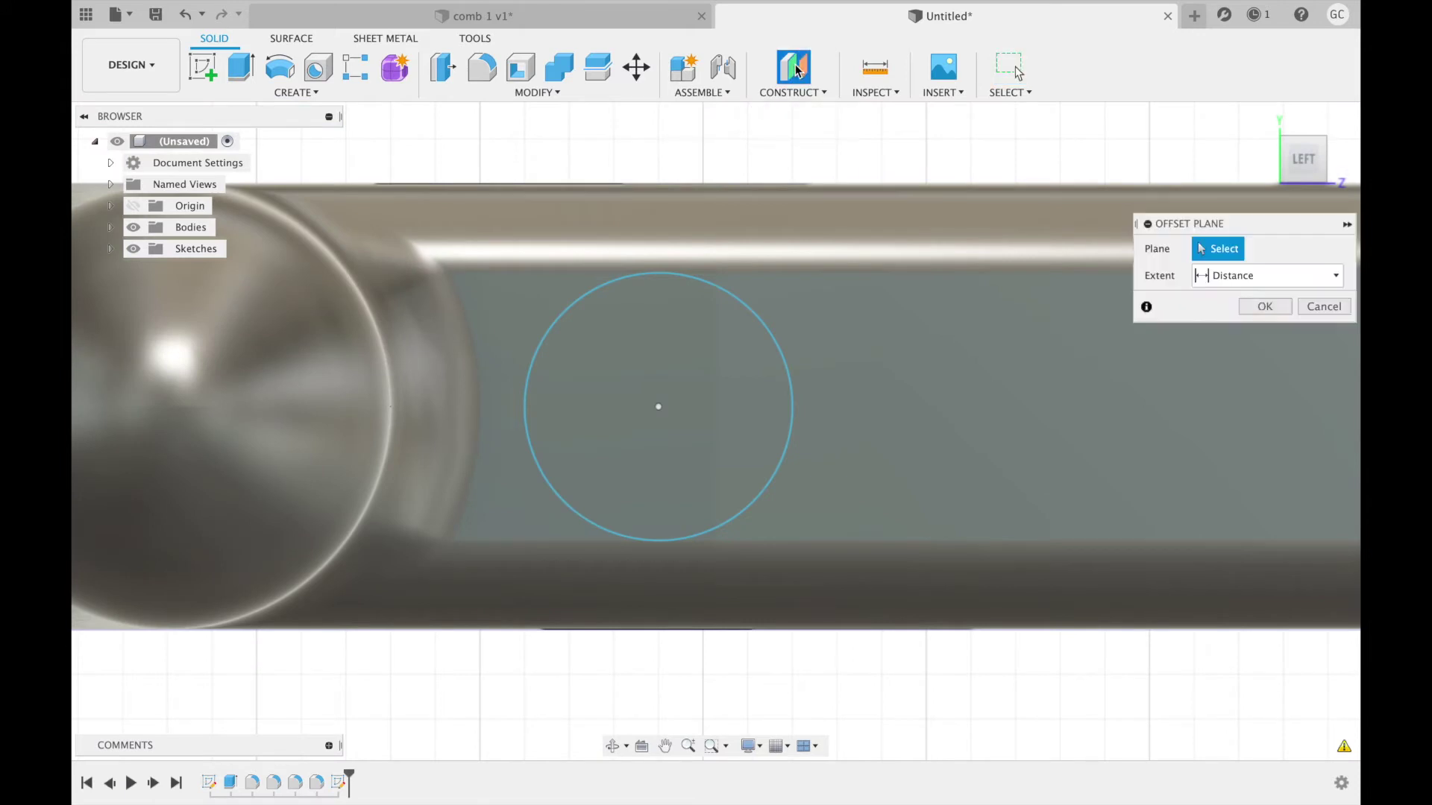
left_click(695, 401)
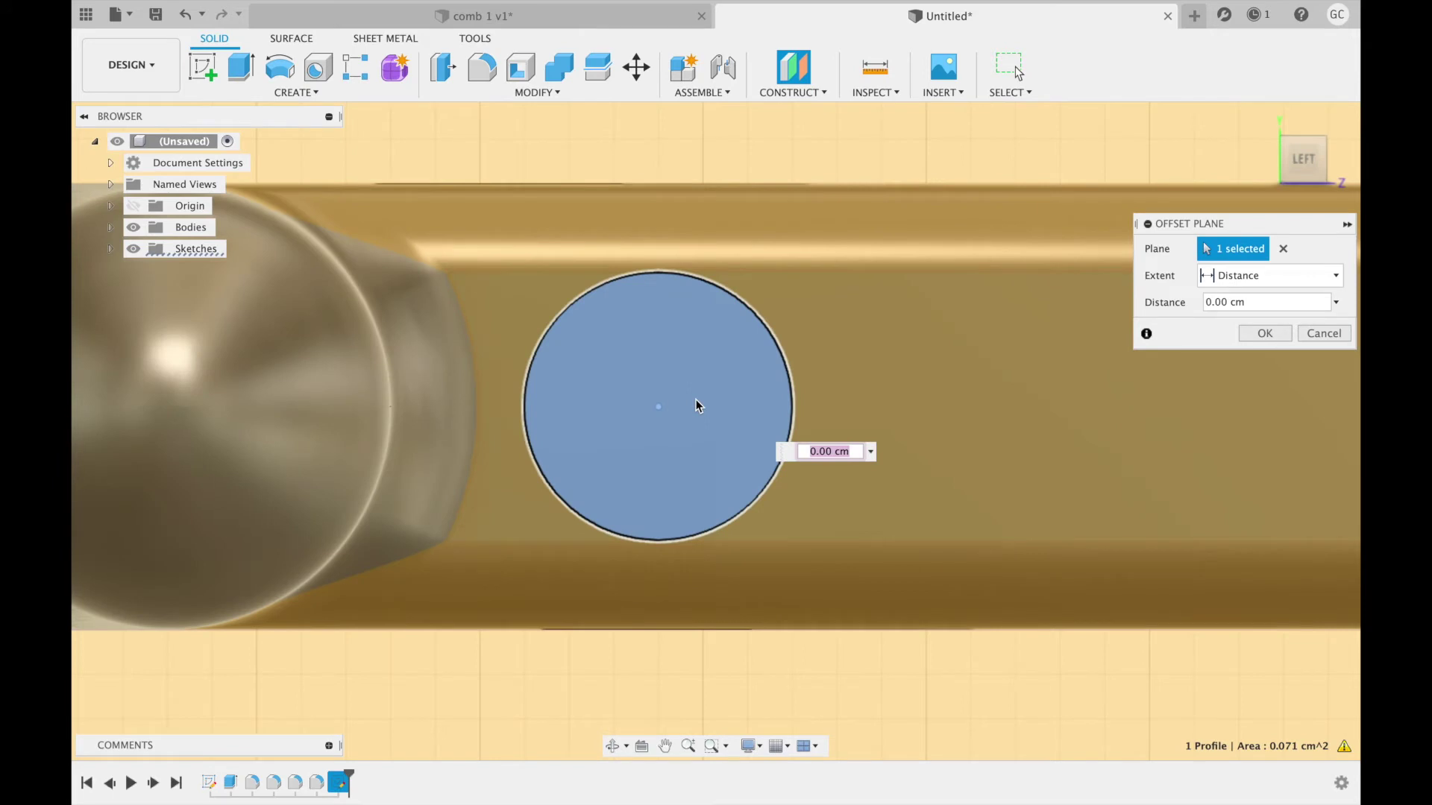
type("3.25")
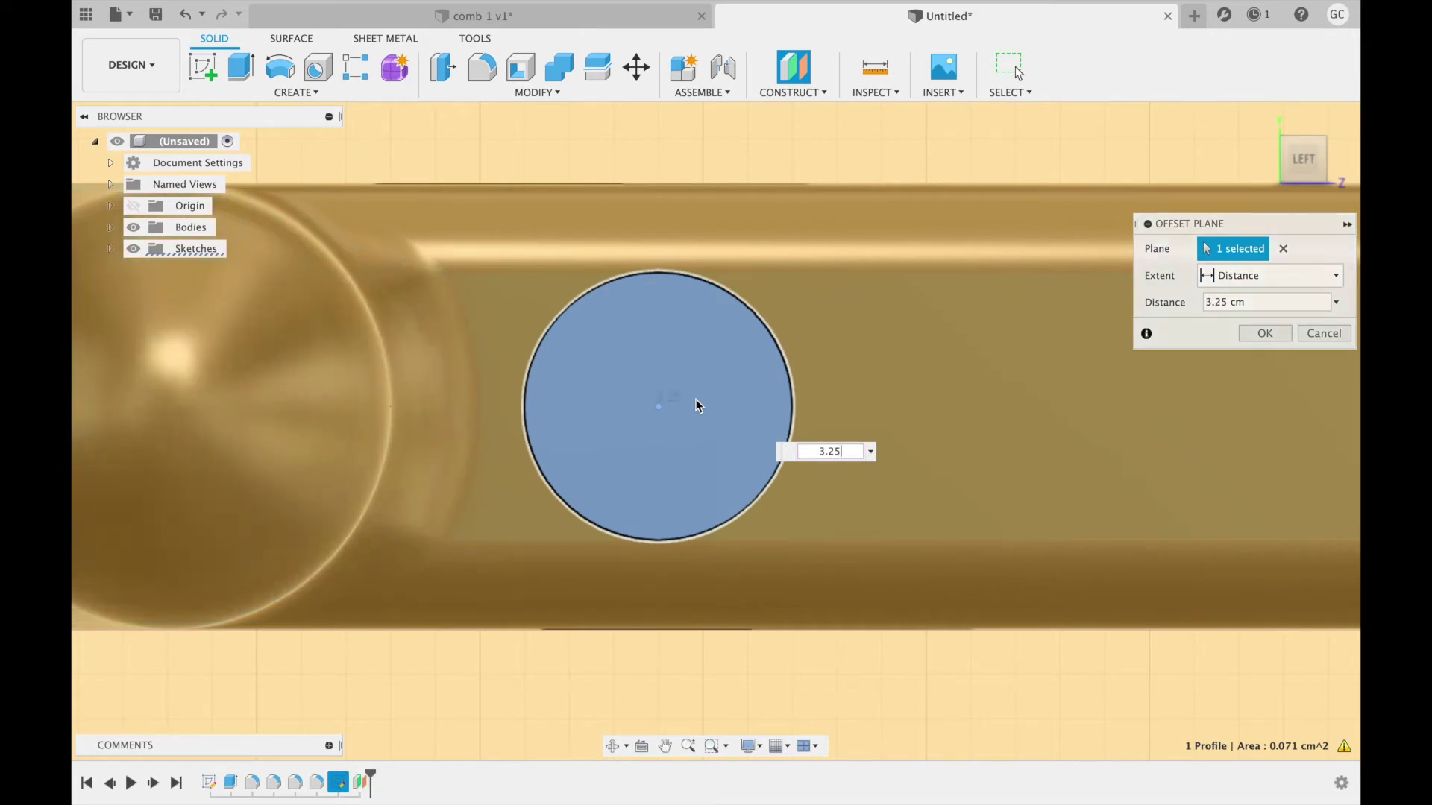
key("Return")
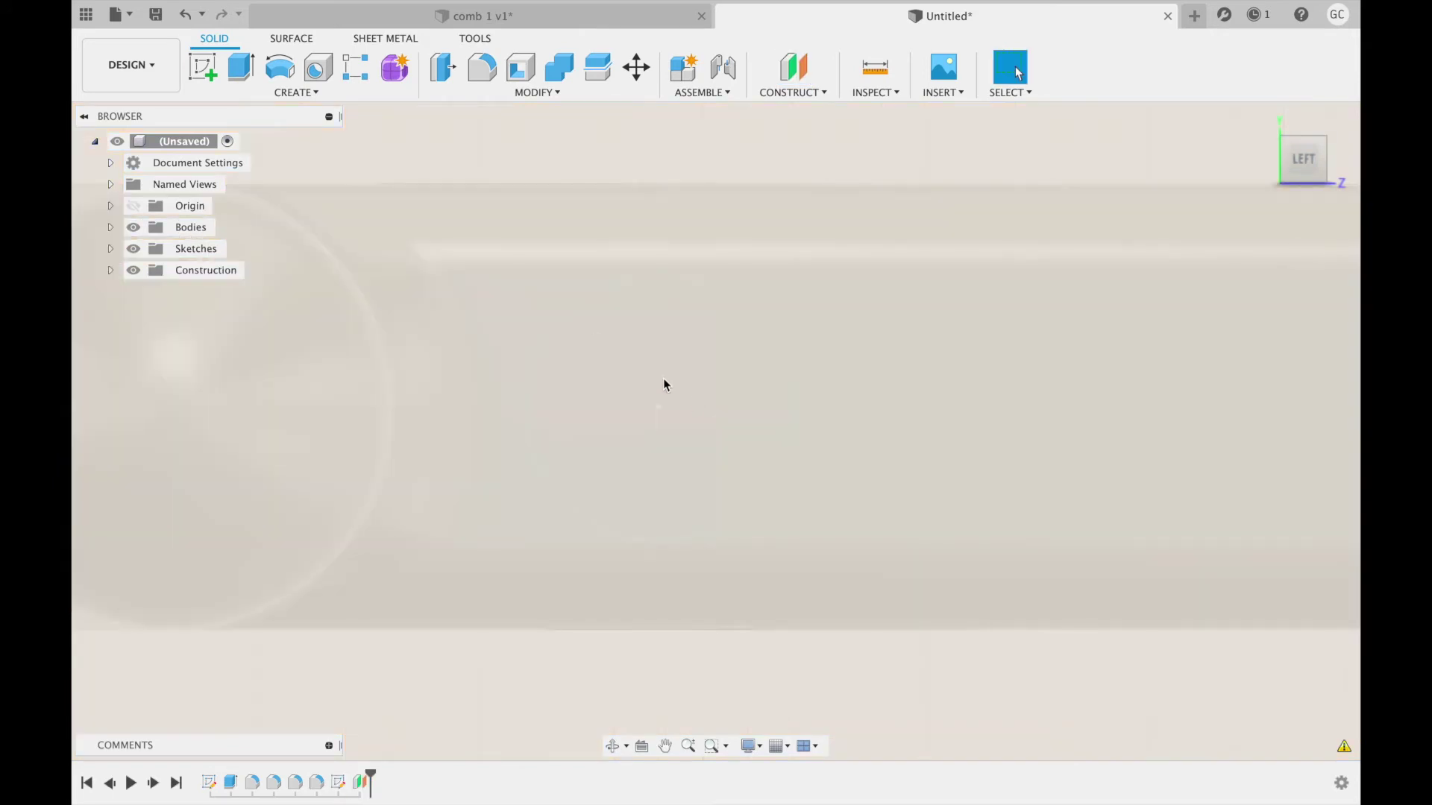
Sketch a 0.2 cm diameter circle centred at the origin of the offset plane, and finish it
left_click(192, 71)
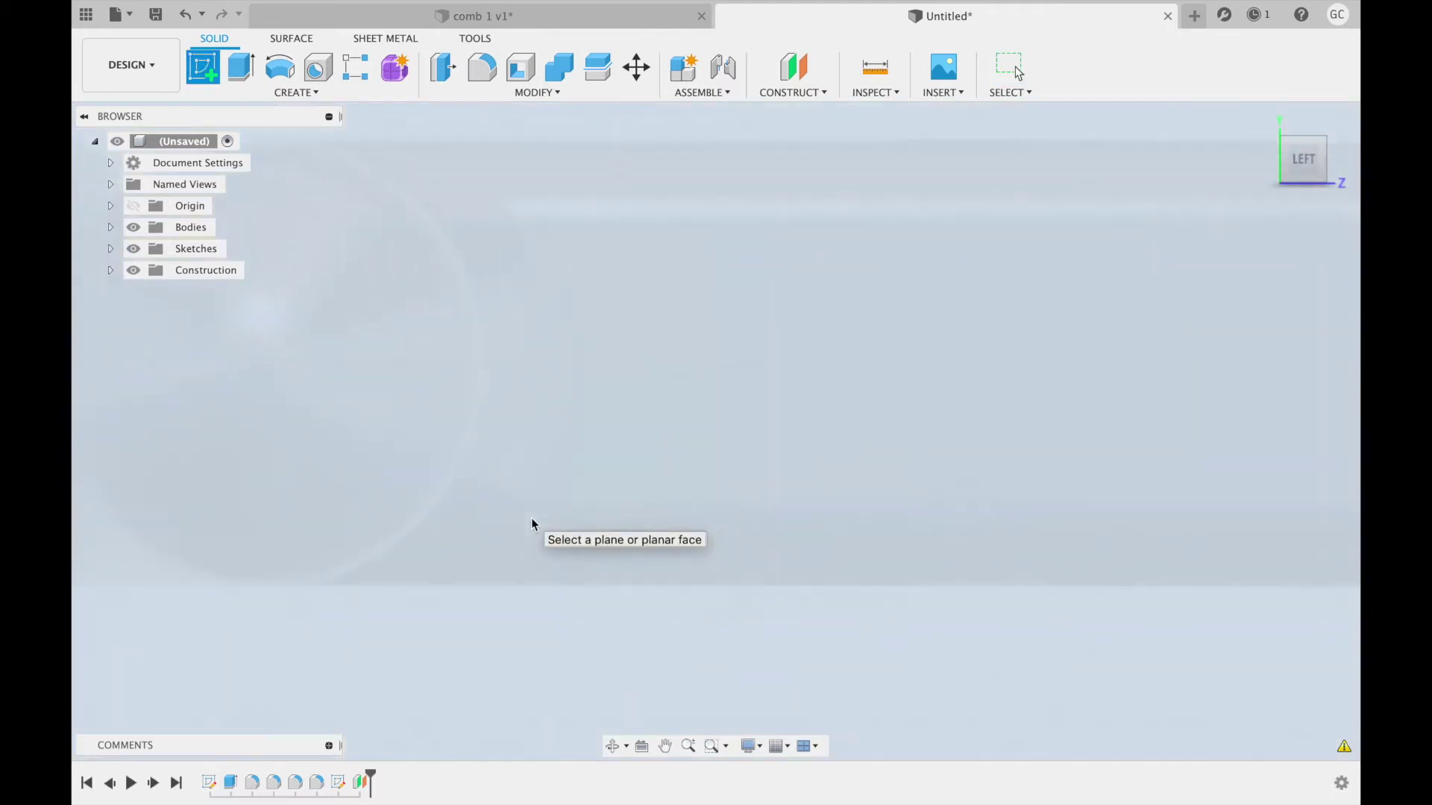
left_click(532, 521)
left_click(279, 67)
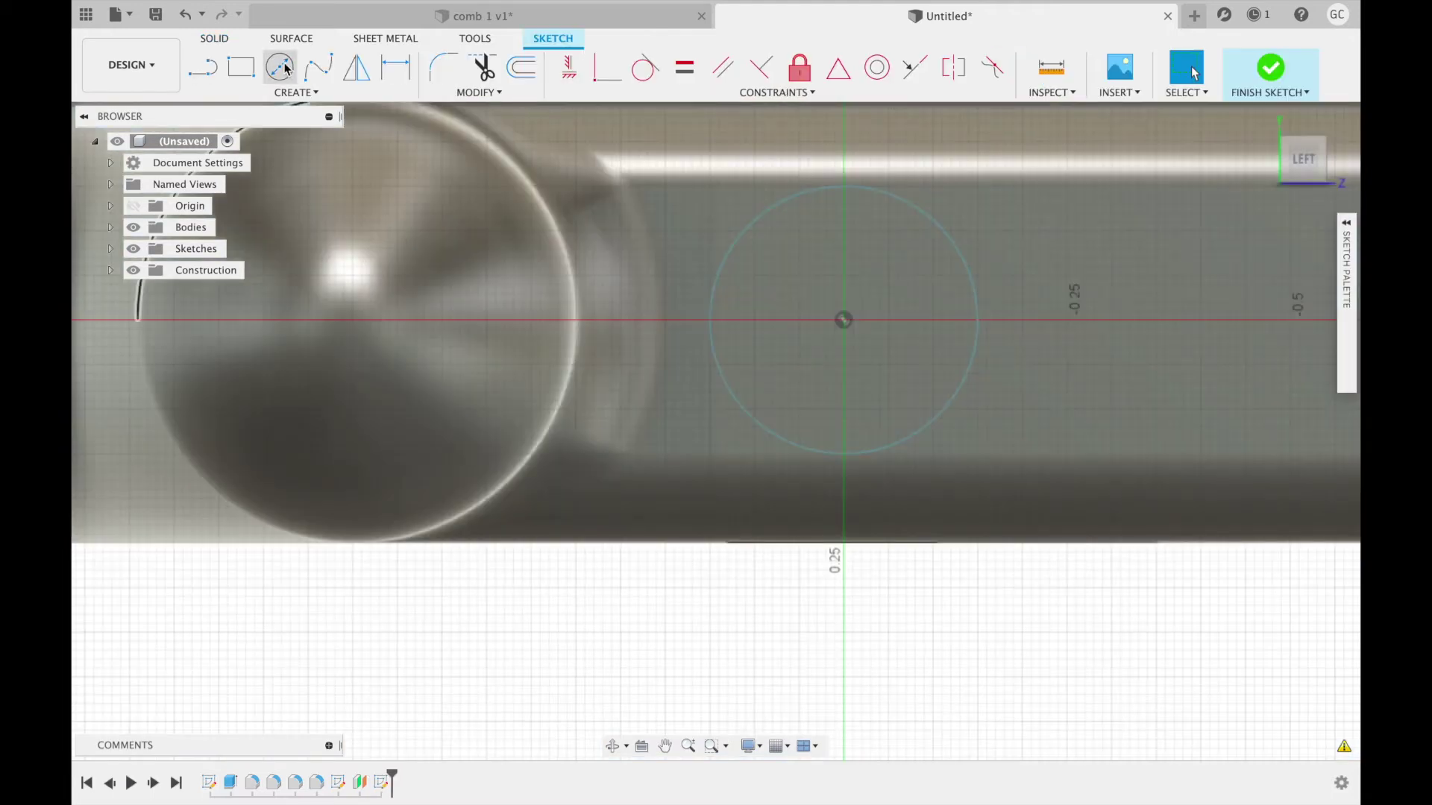
left_click(844, 320)
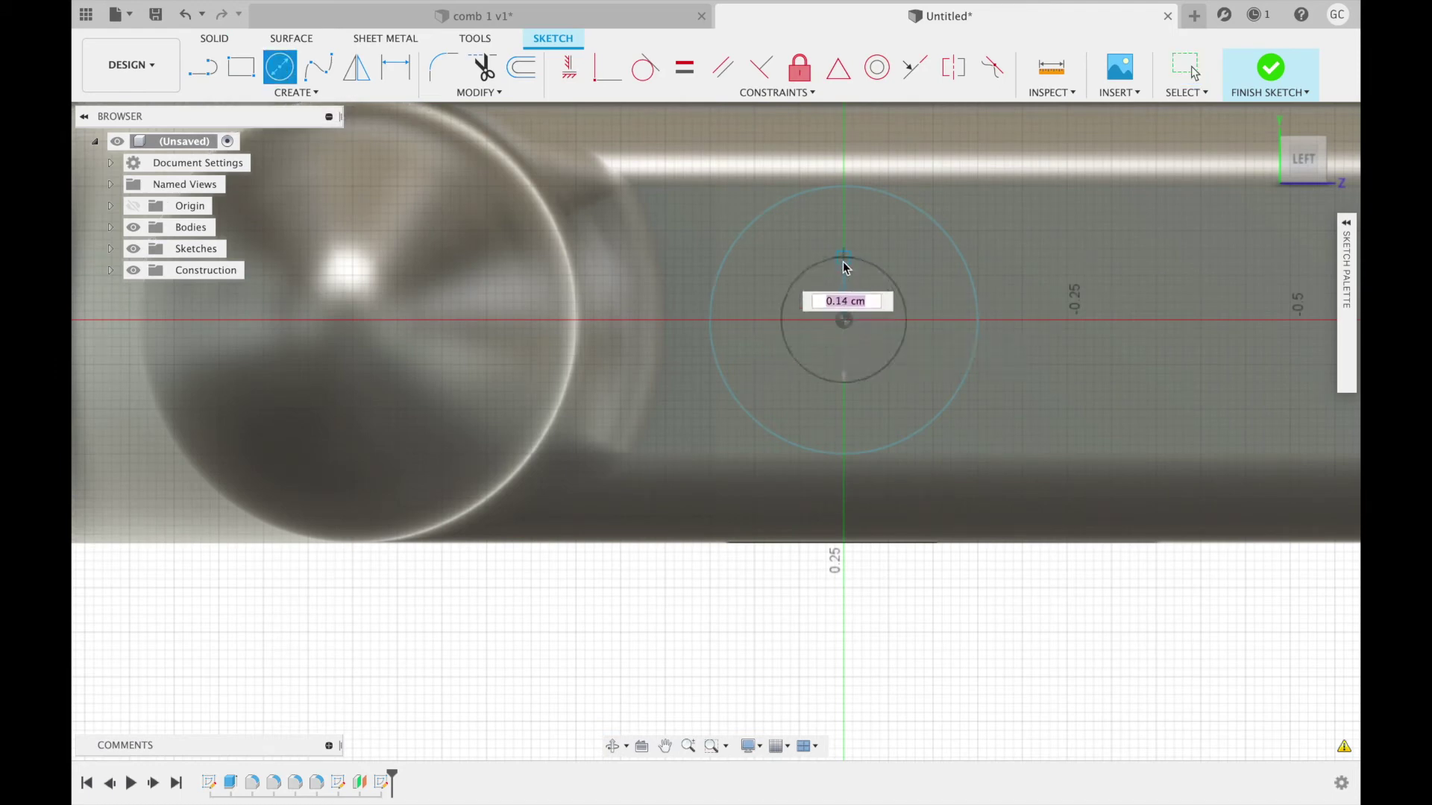
type("0.2")
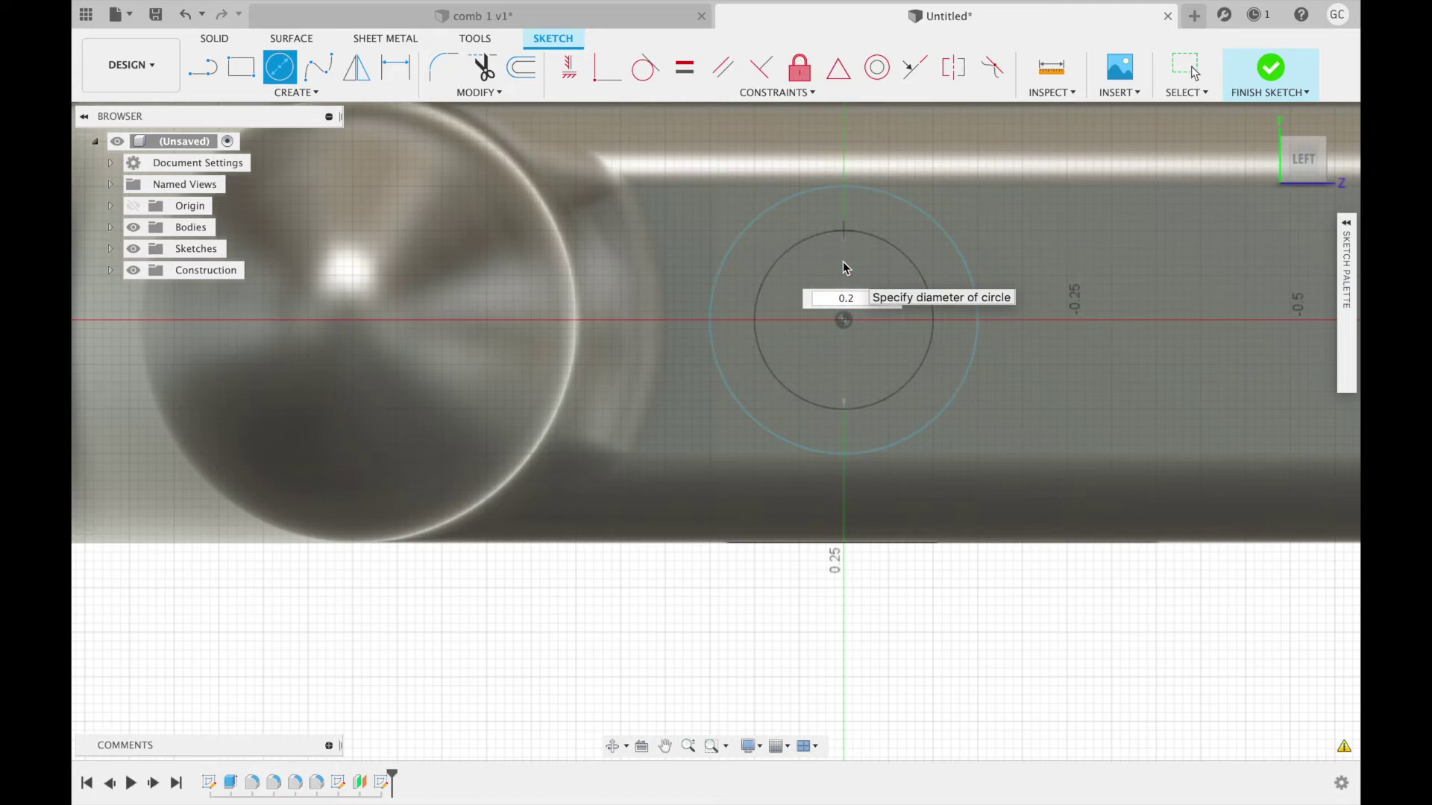
key("Return")
key("Return")
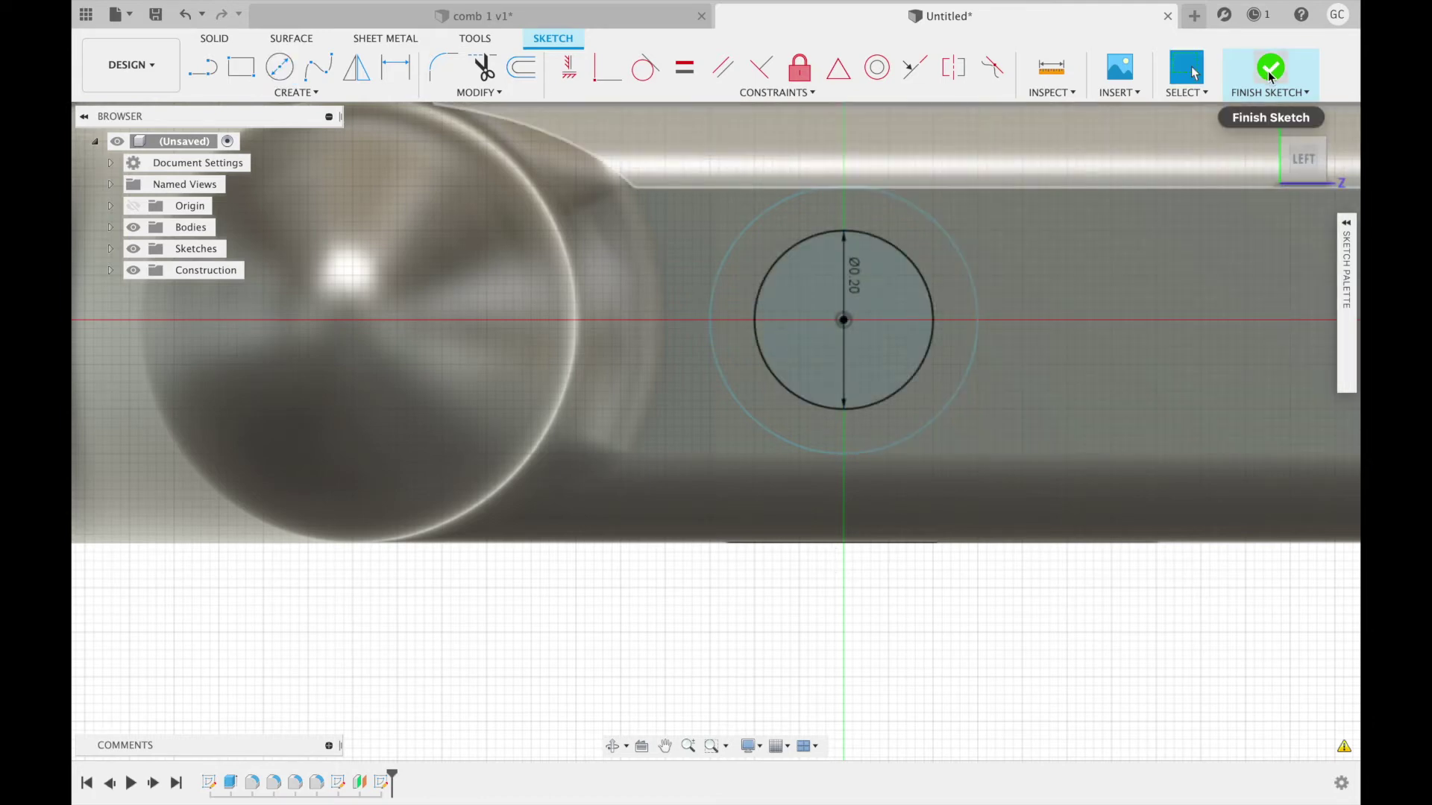
left_click(1270, 75)
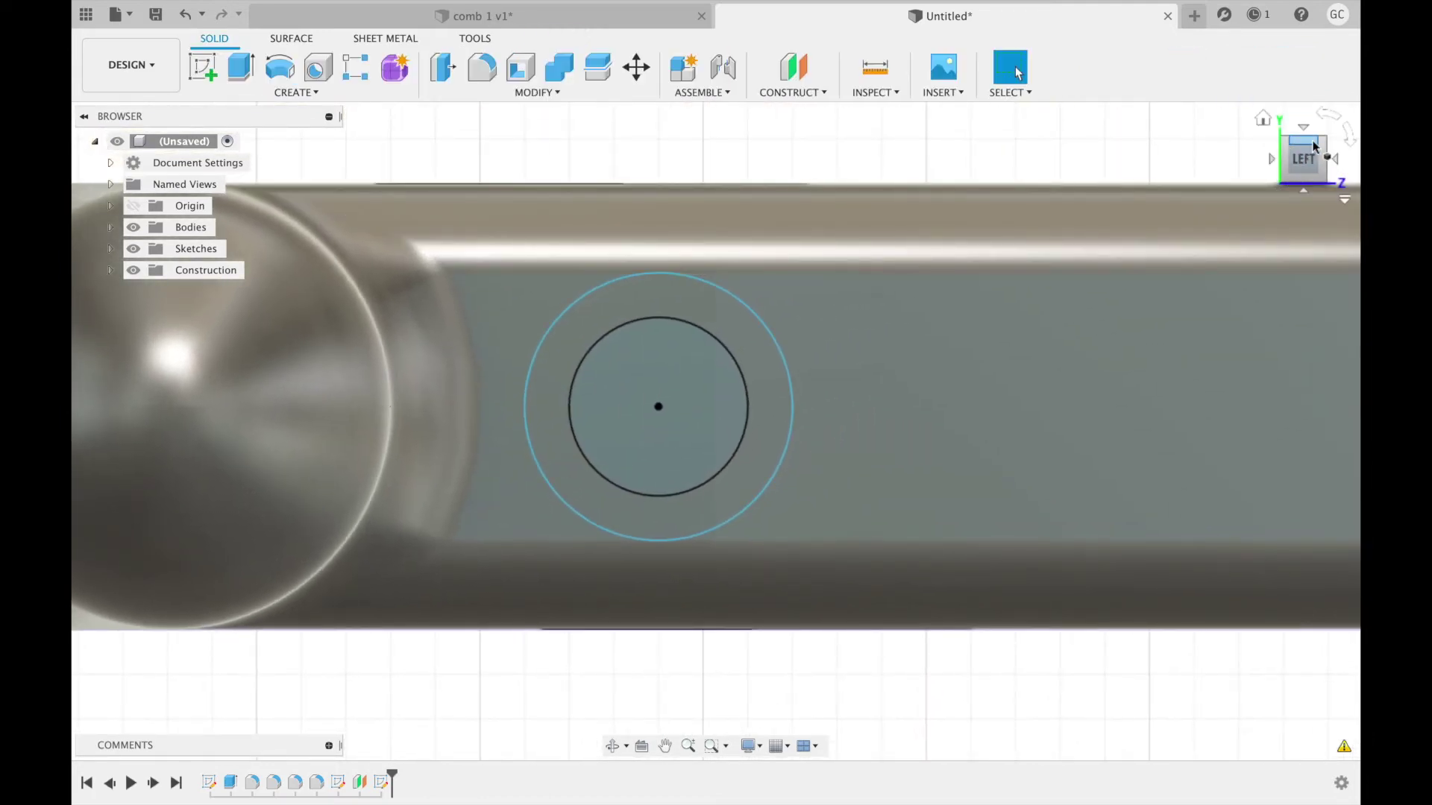
Loft from the 0.30 cm circle to the 0.20 cm circle, joining the tapered tooth to the comb
left_click_drag(1314, 147, 1296, 156)
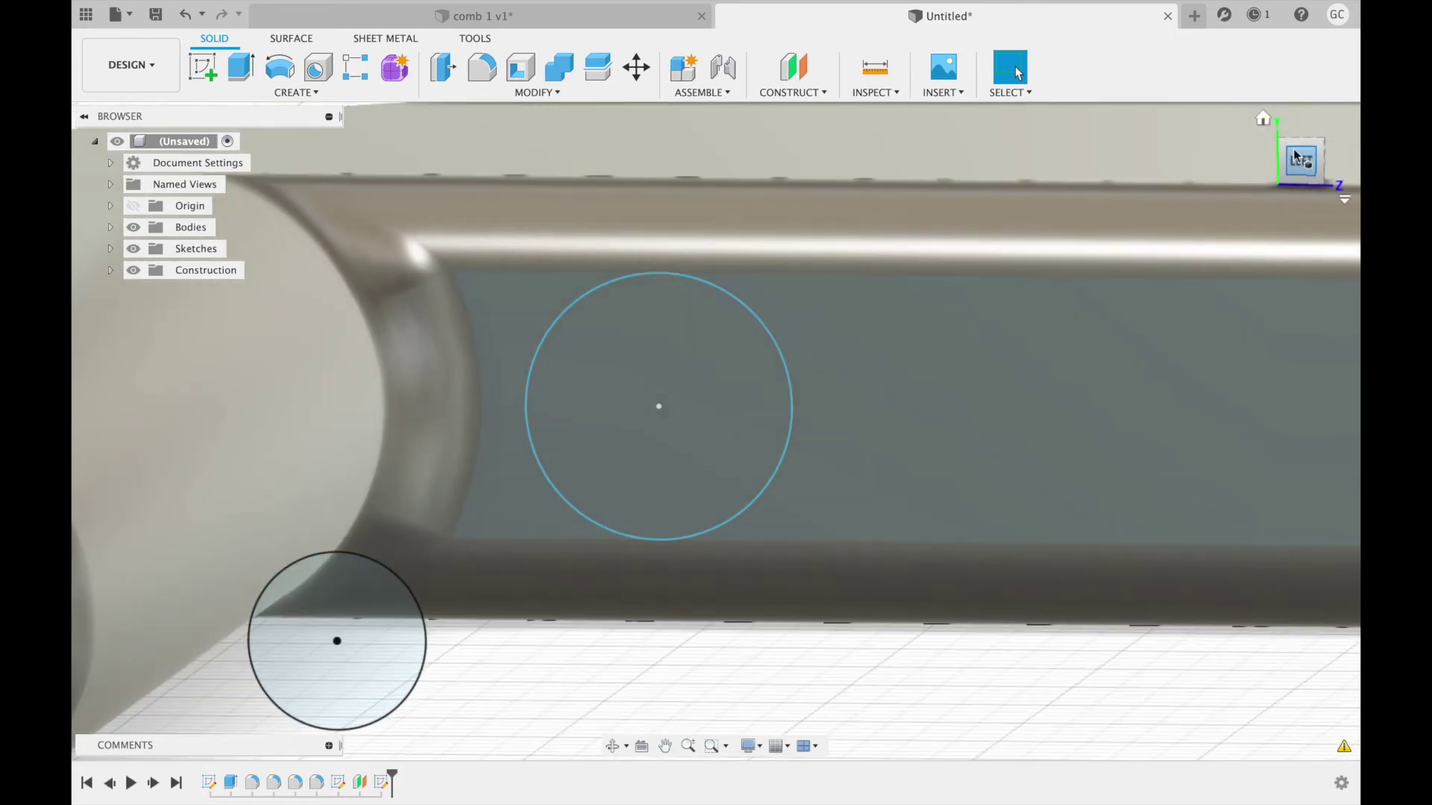
left_click(252, 93)
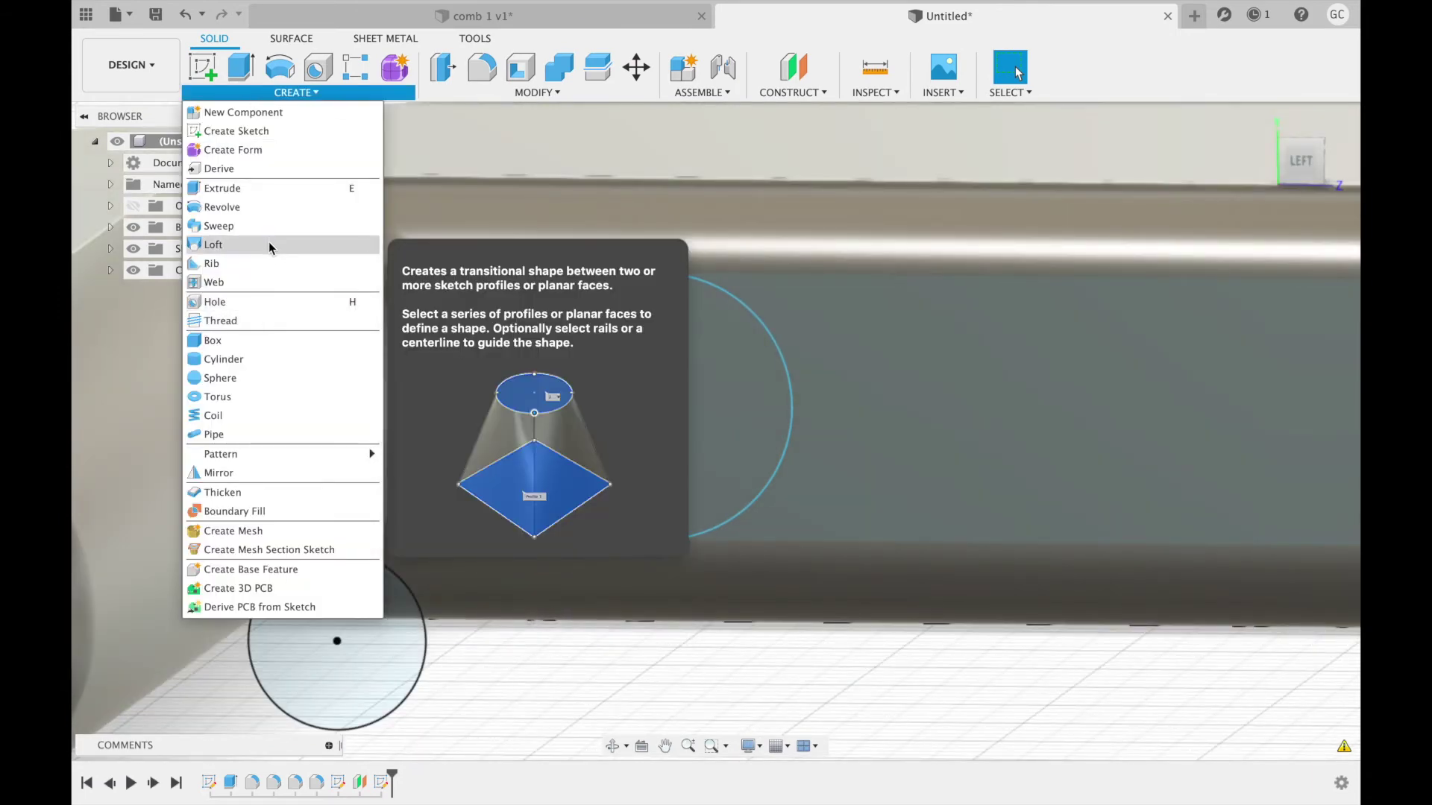
left_click(268, 243)
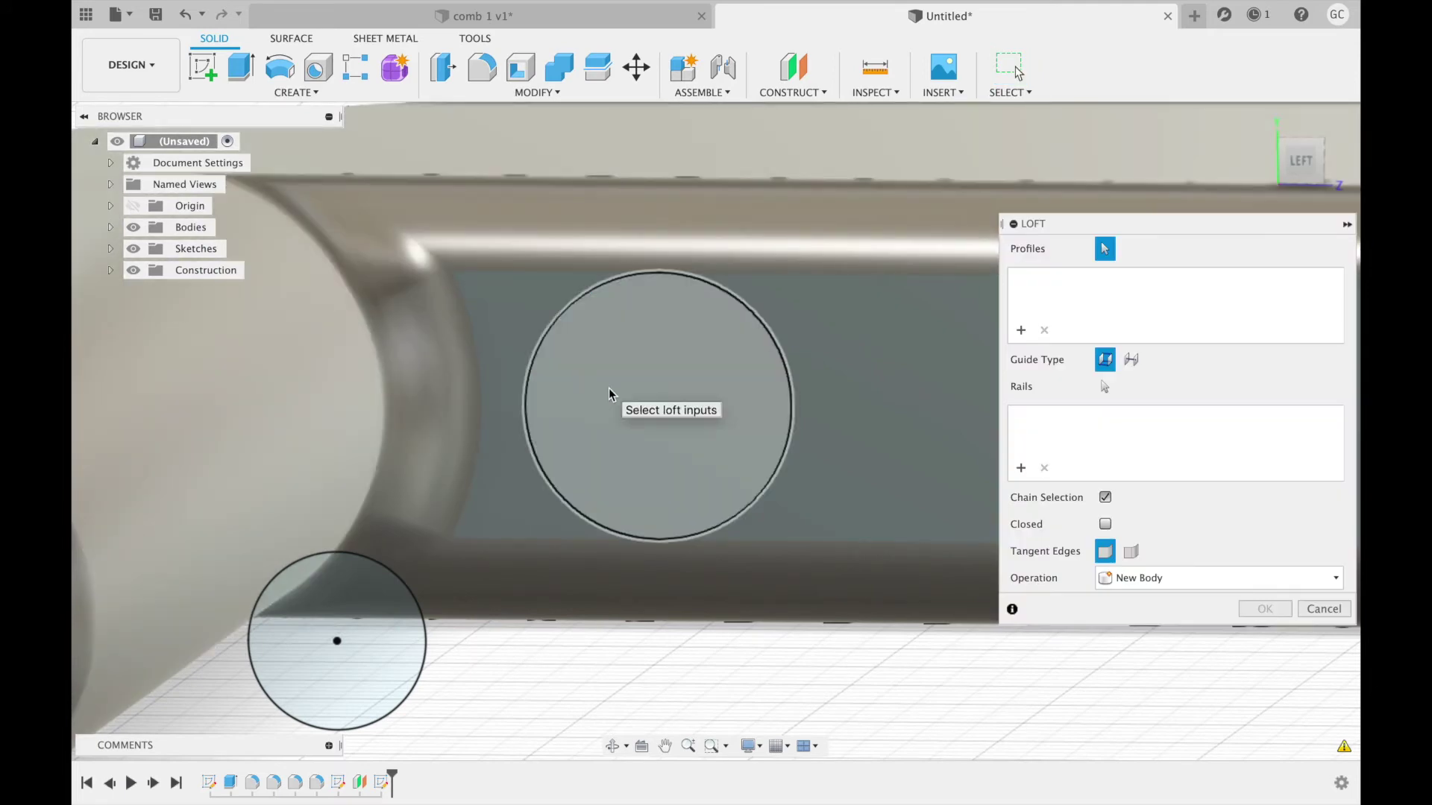
left_click(609, 388)
left_click(393, 649)
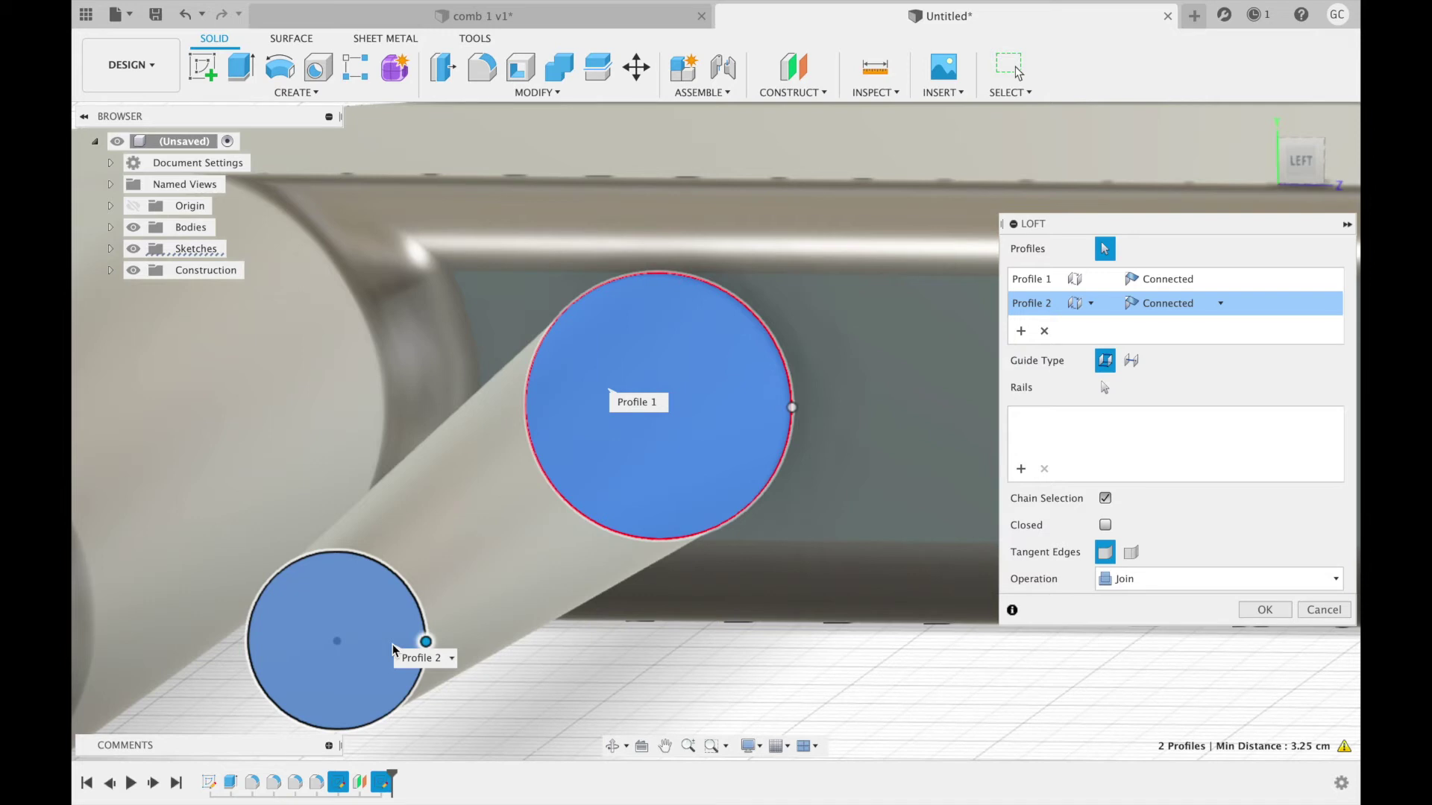
left_click(1264, 610)
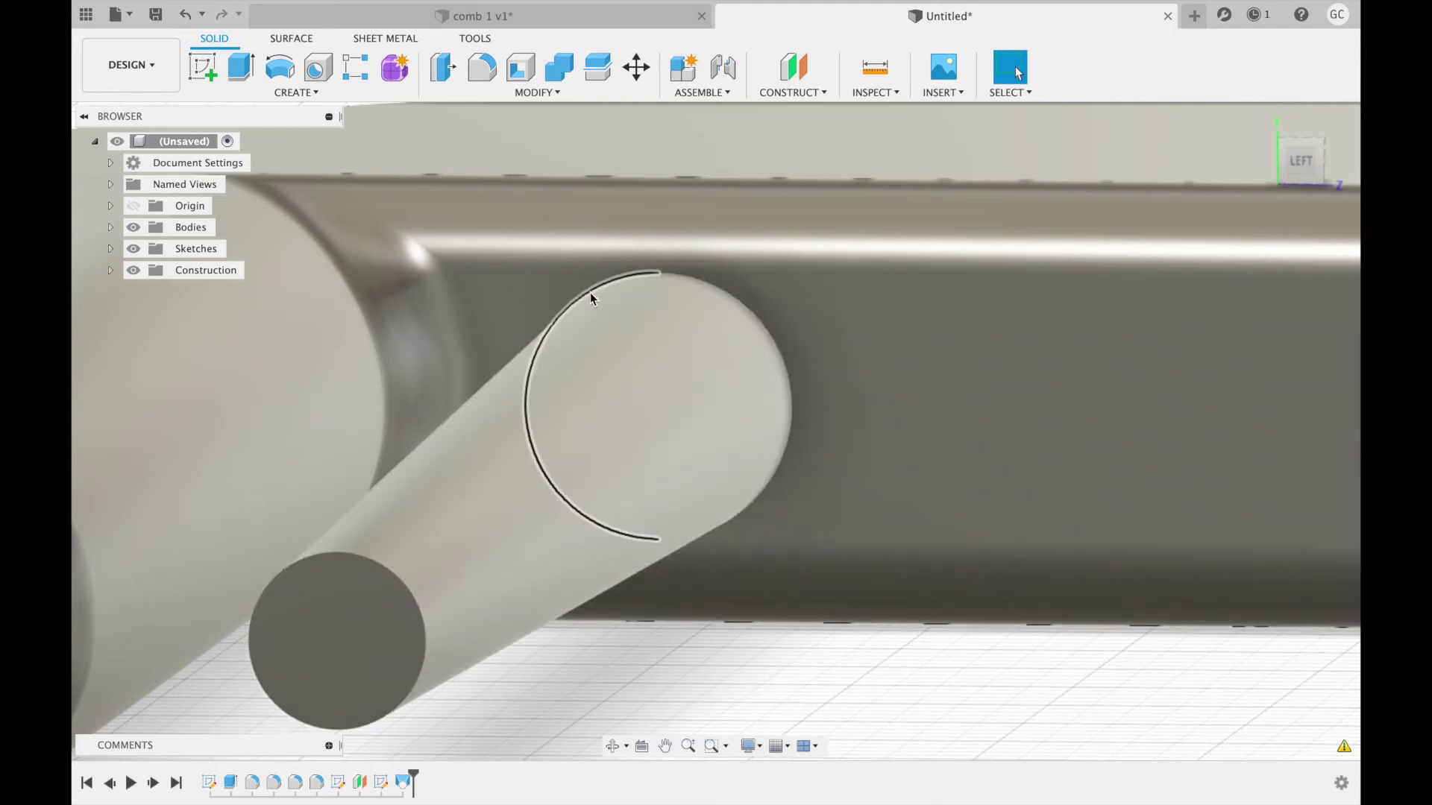
Fillet the first tooth's two base edges and tip edge with a 0.1 cm radius
left_click(590, 295)
left_click(780, 351, "shift")
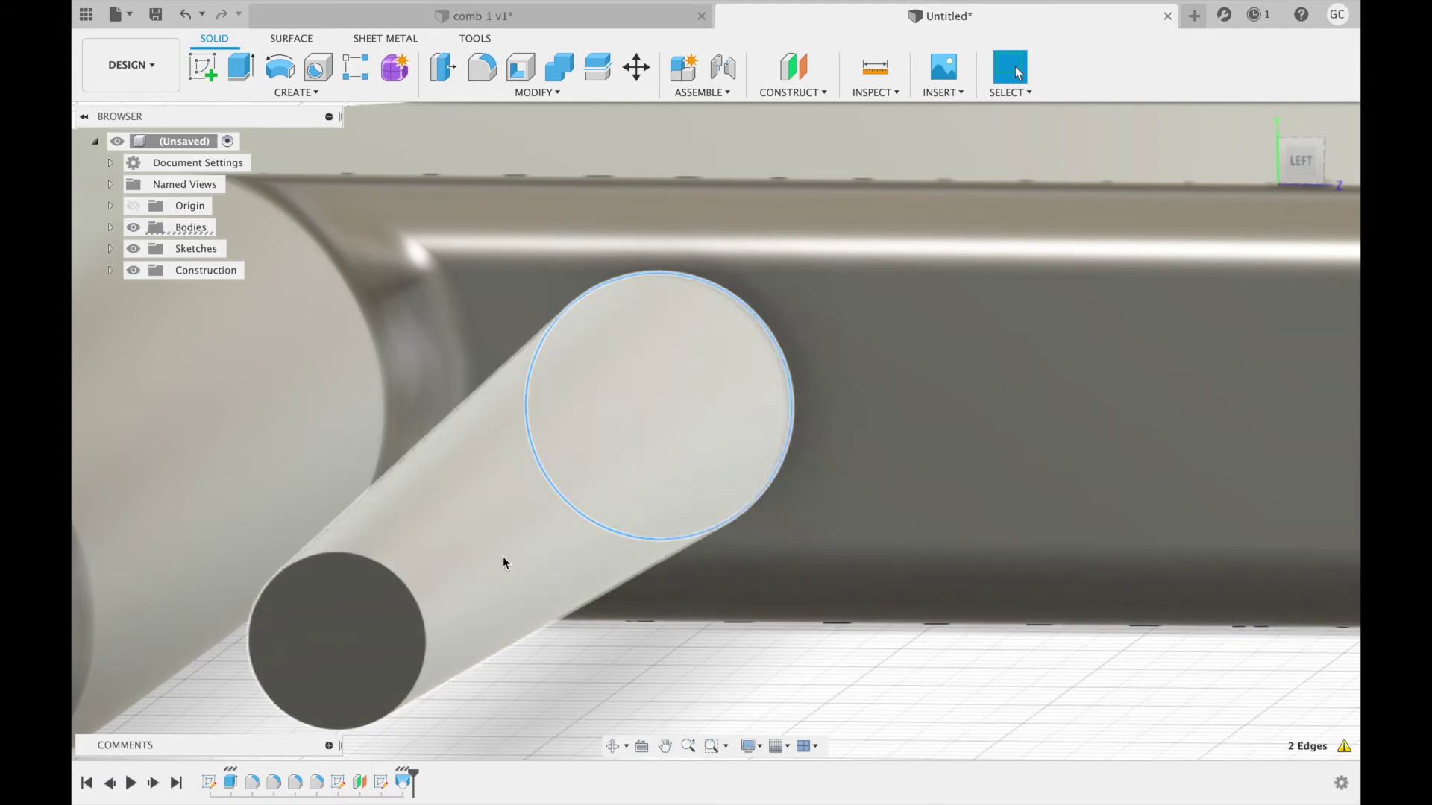
left_click(424, 621, "shift")
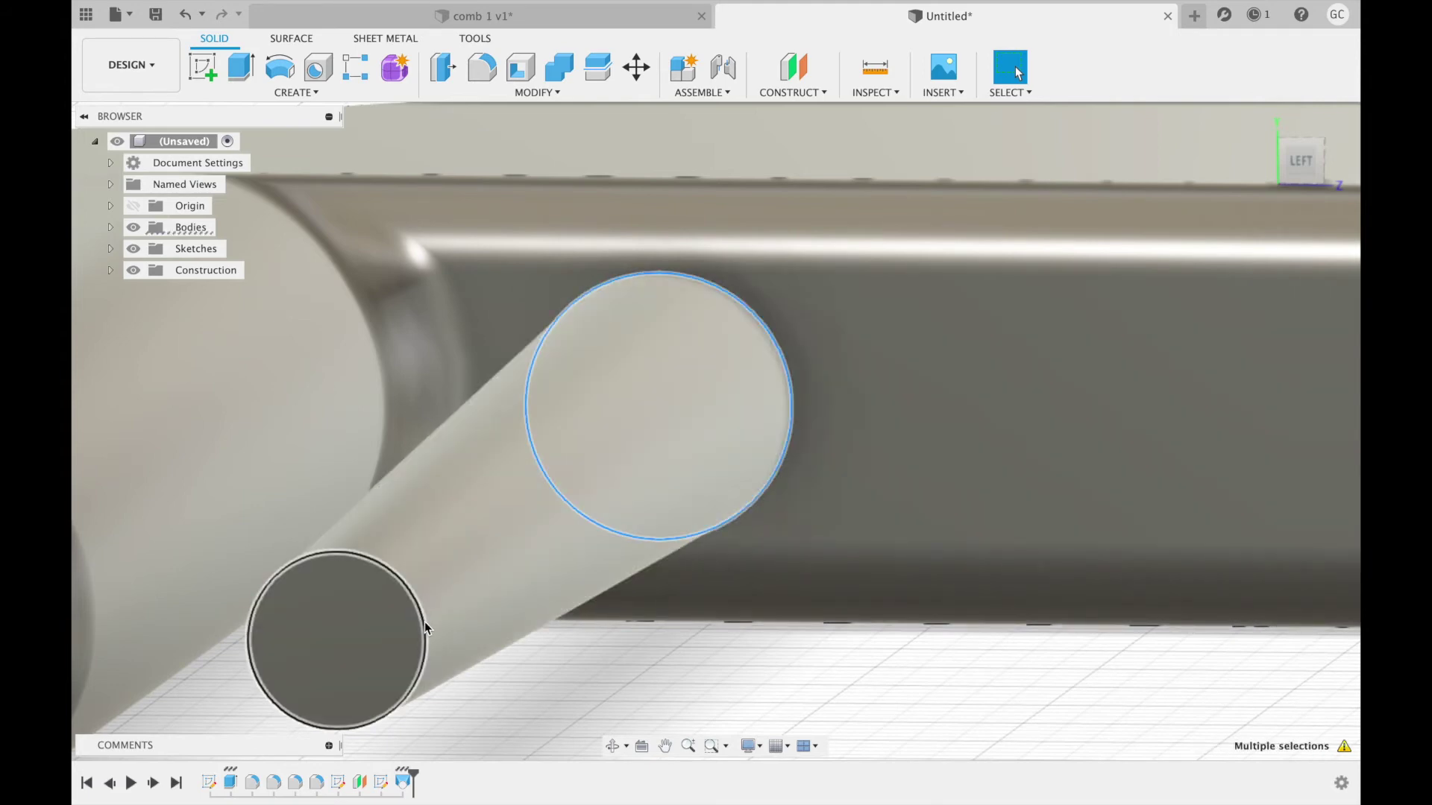
left_click(482, 74)
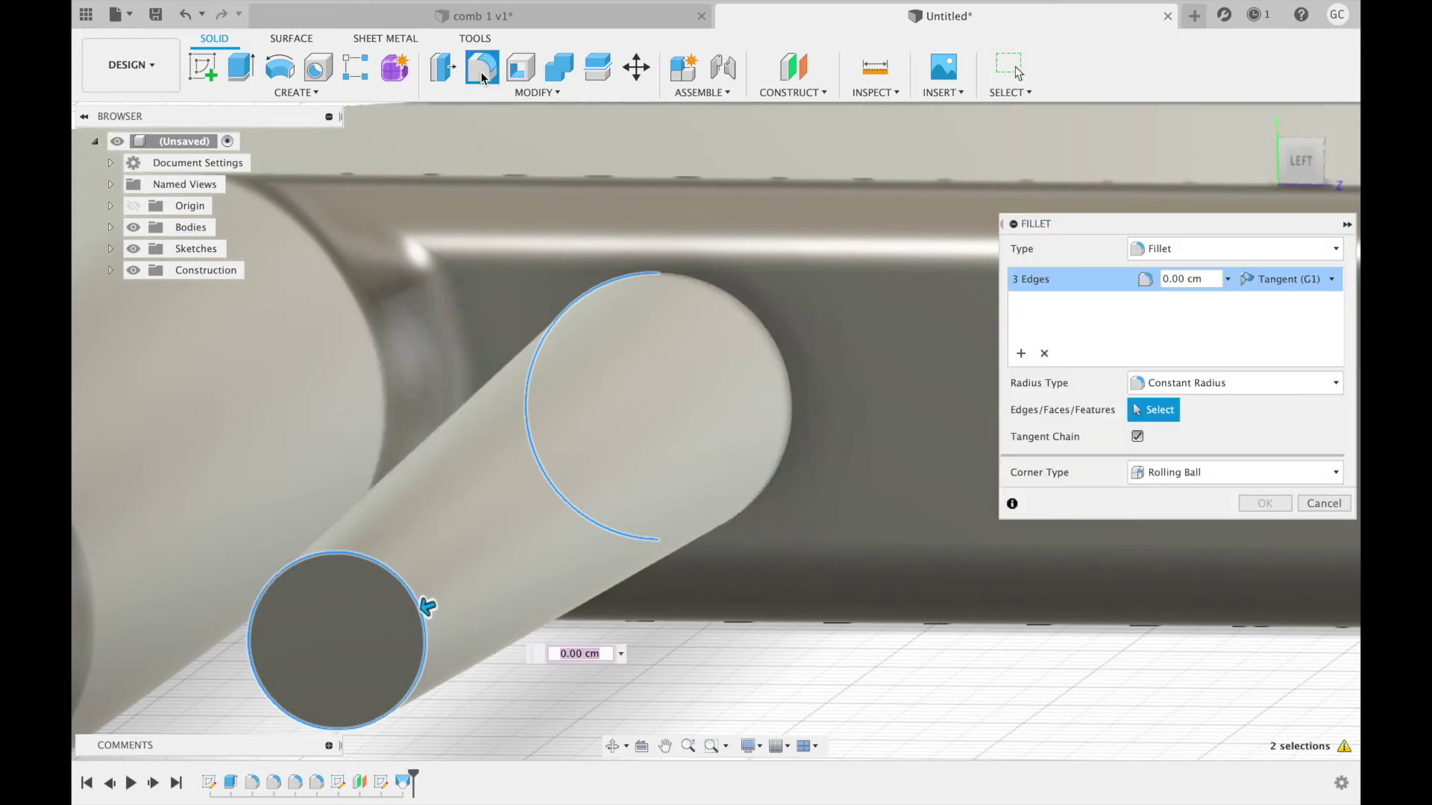
type("0.1")
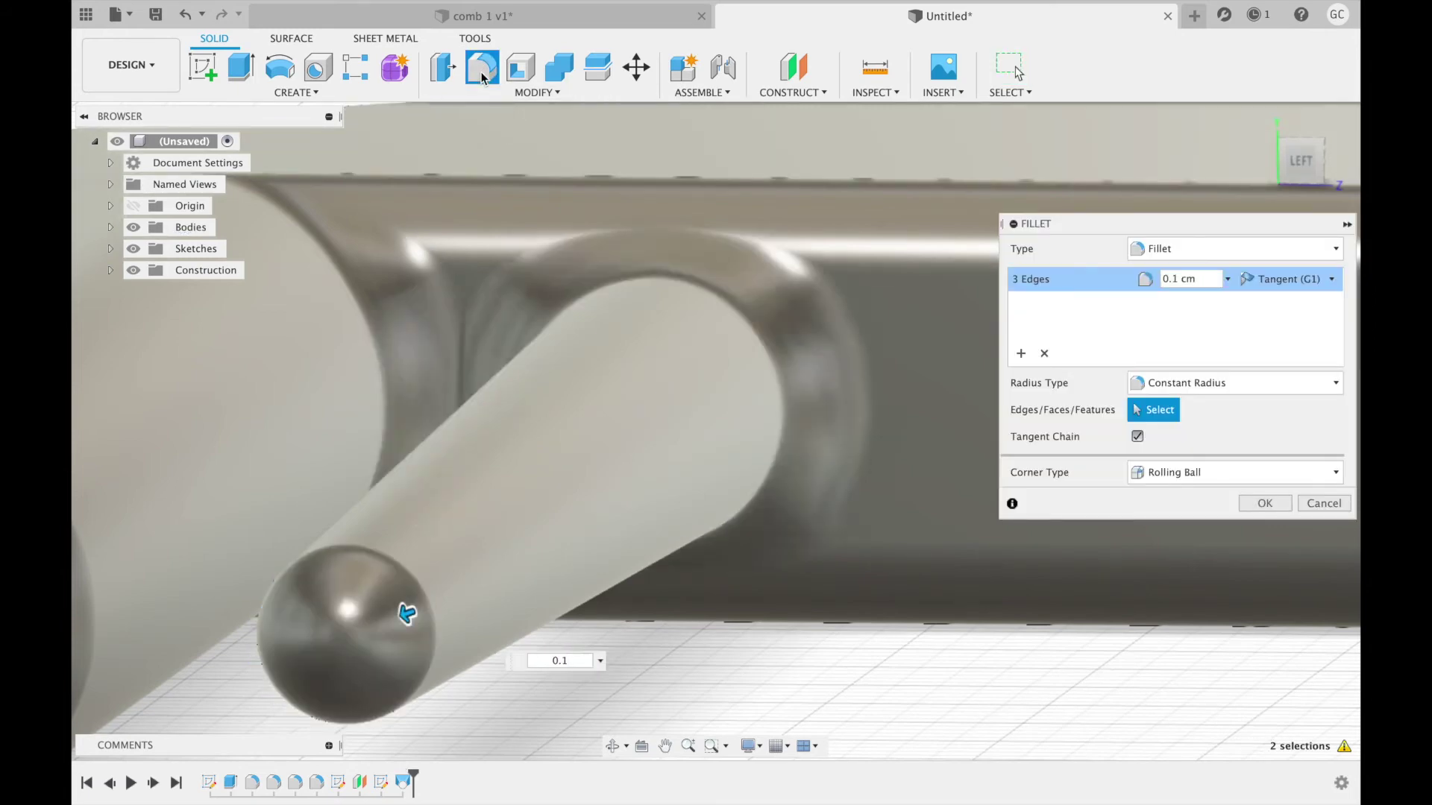
left_click(1268, 504)
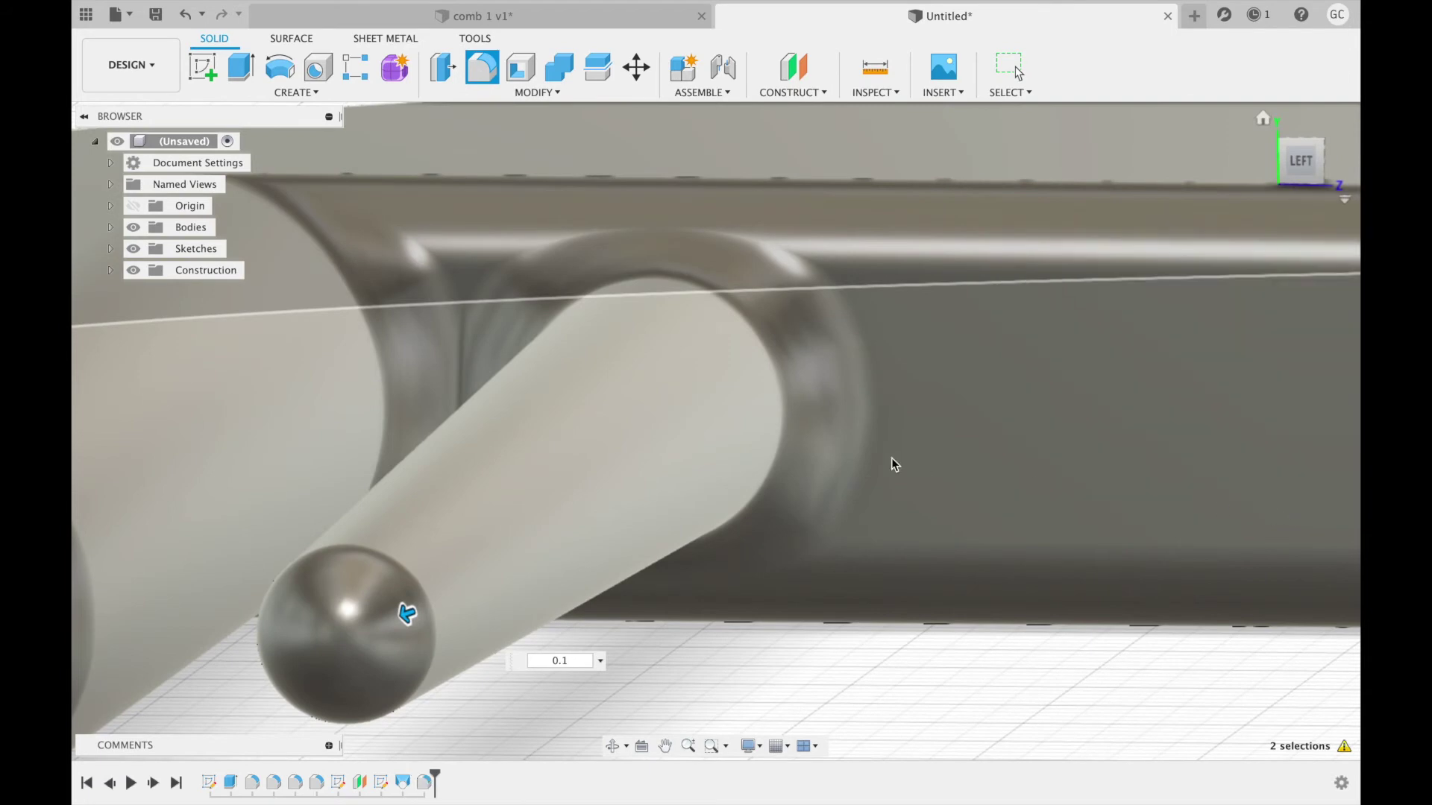
scroll(892, 458, "down", 5)
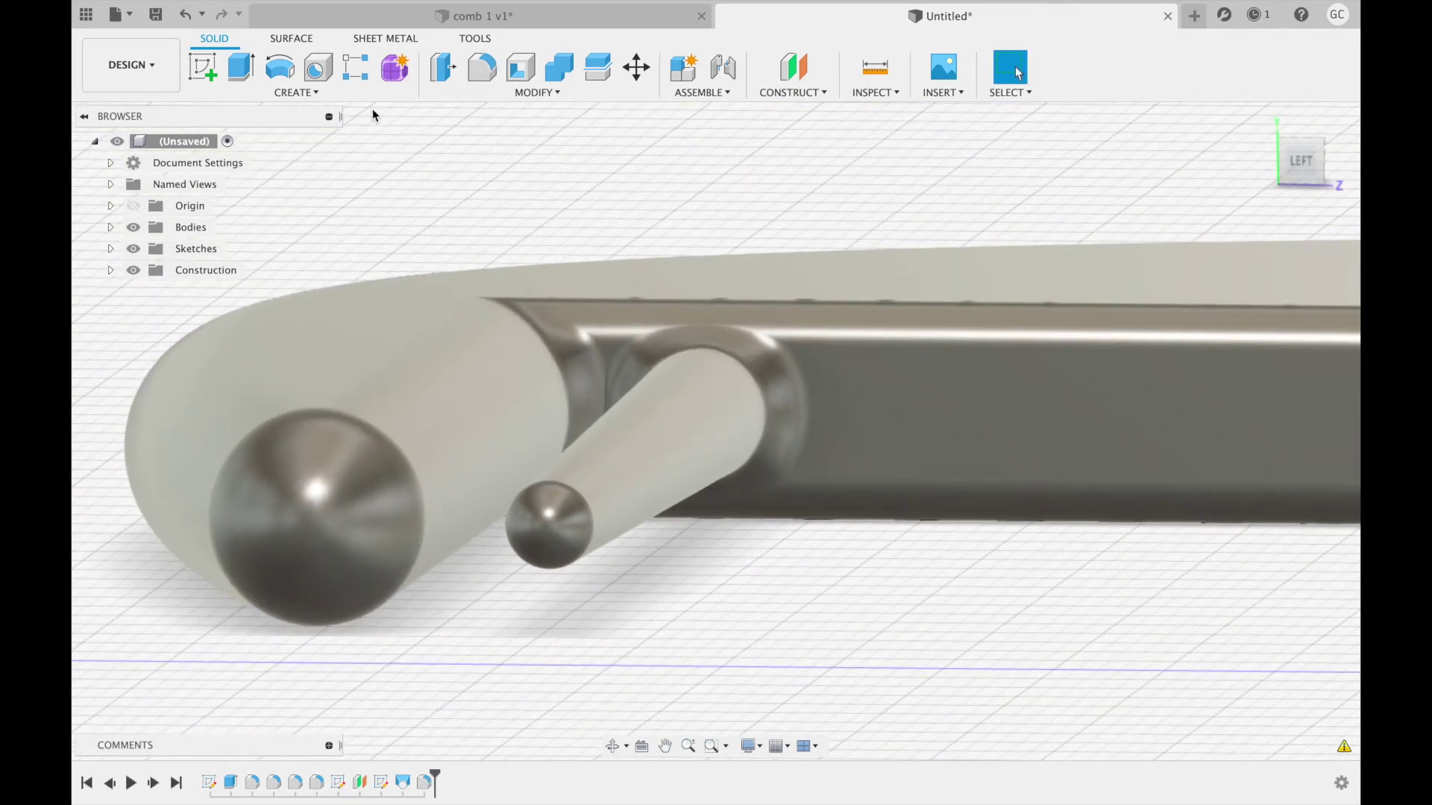
left_click(339, 94)
Rectangular-pattern the tooth loft and its fillet 30 times along the top edge over -13.6 cm
mouse_move(294, 455)
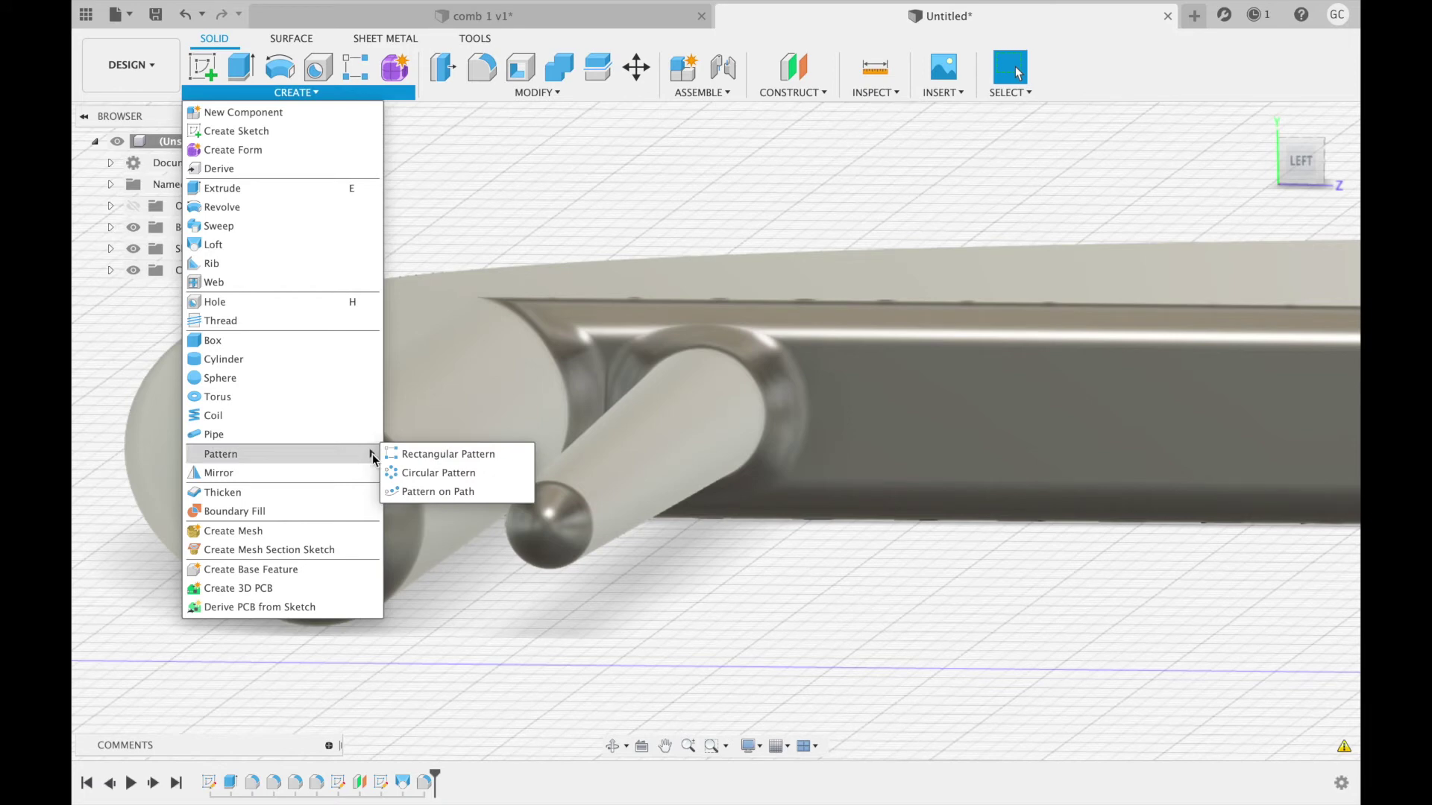
left_click(419, 457)
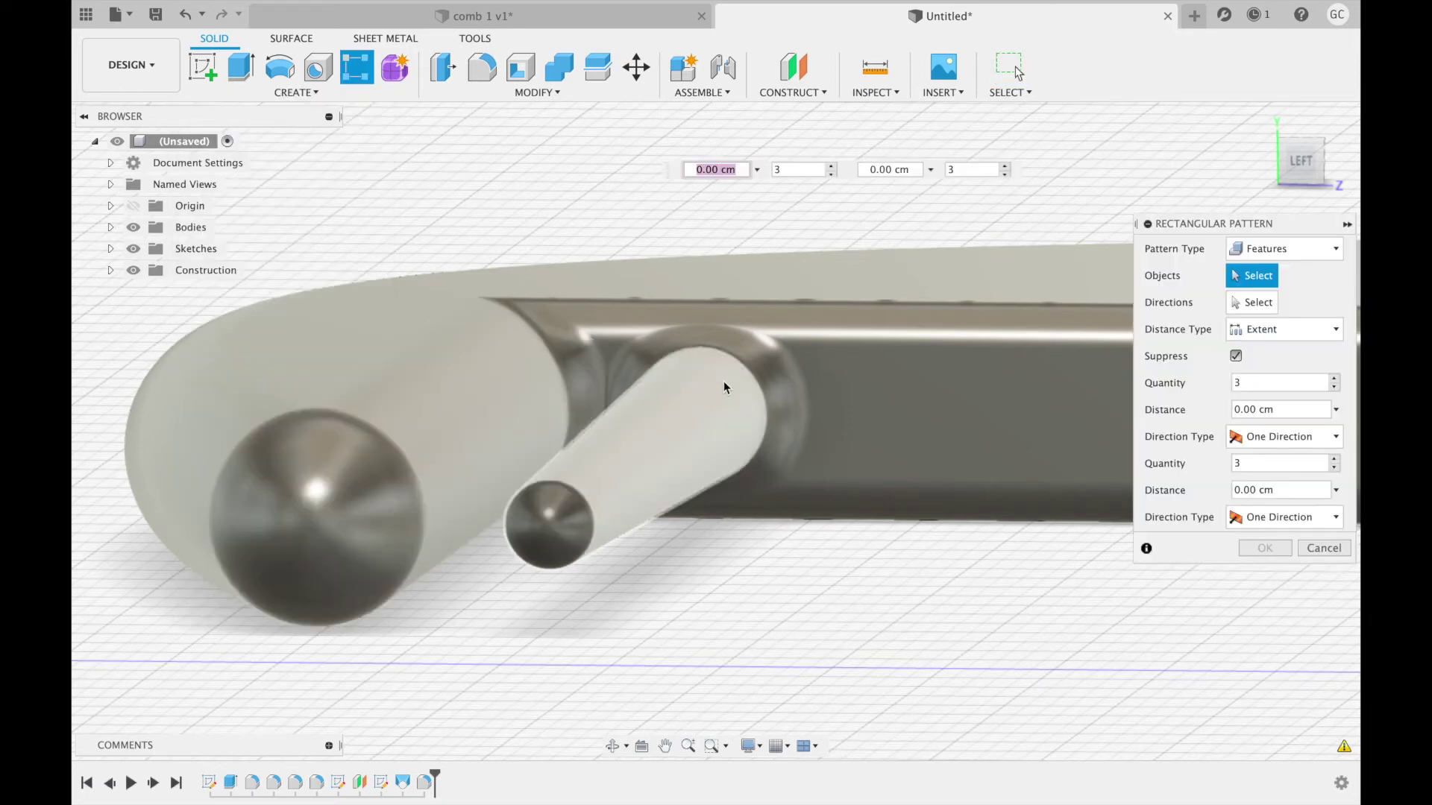
left_click(773, 379)
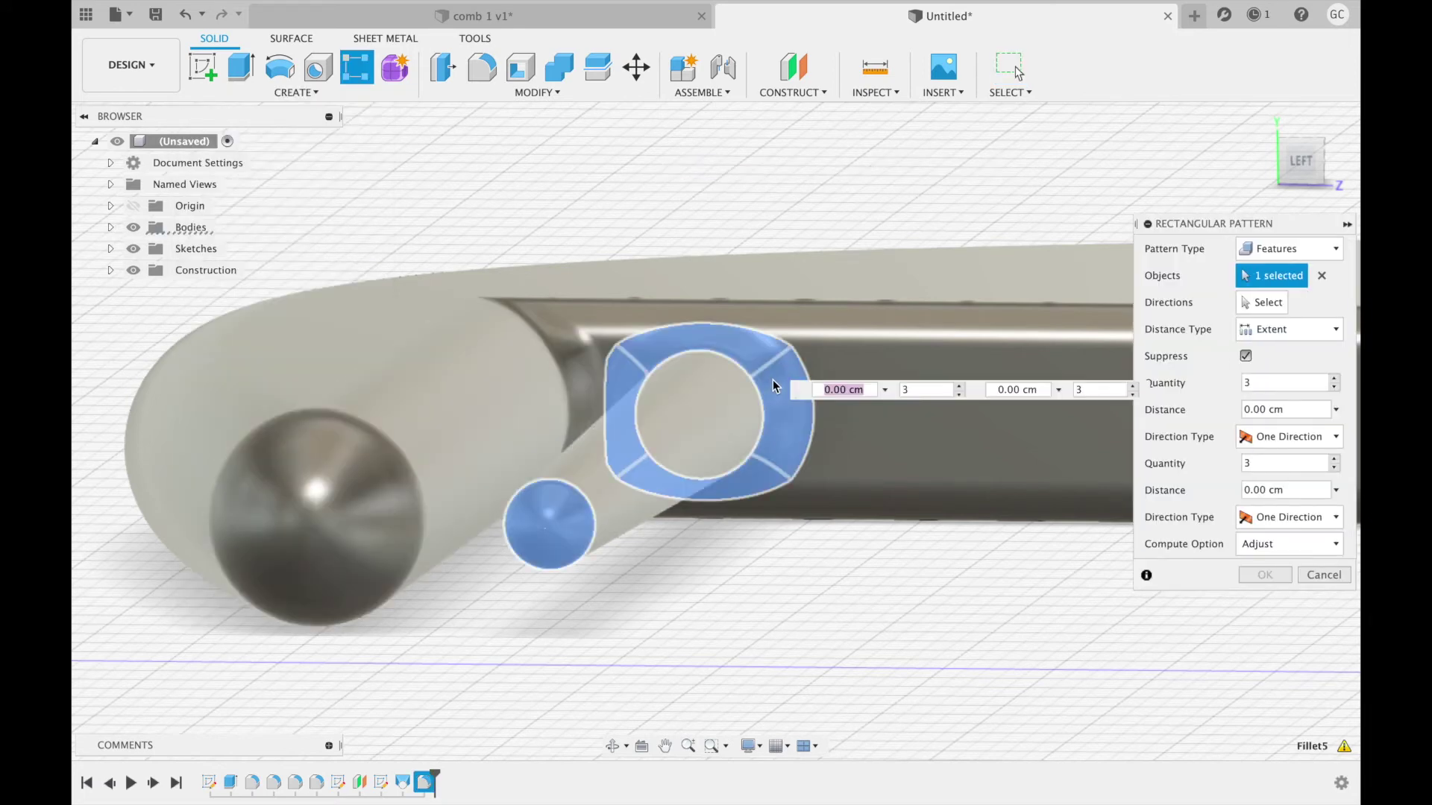
left_click(713, 413)
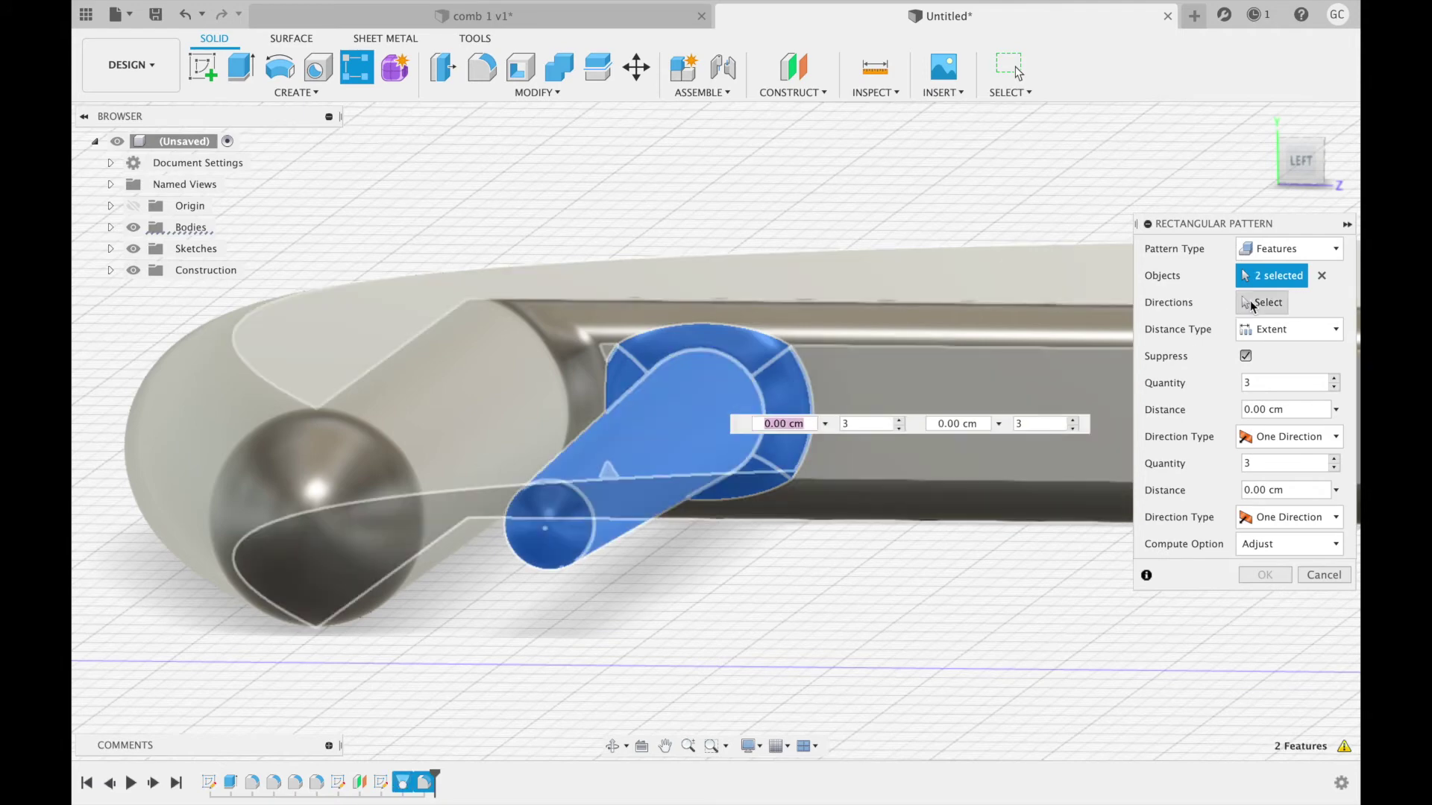
left_click(1252, 306)
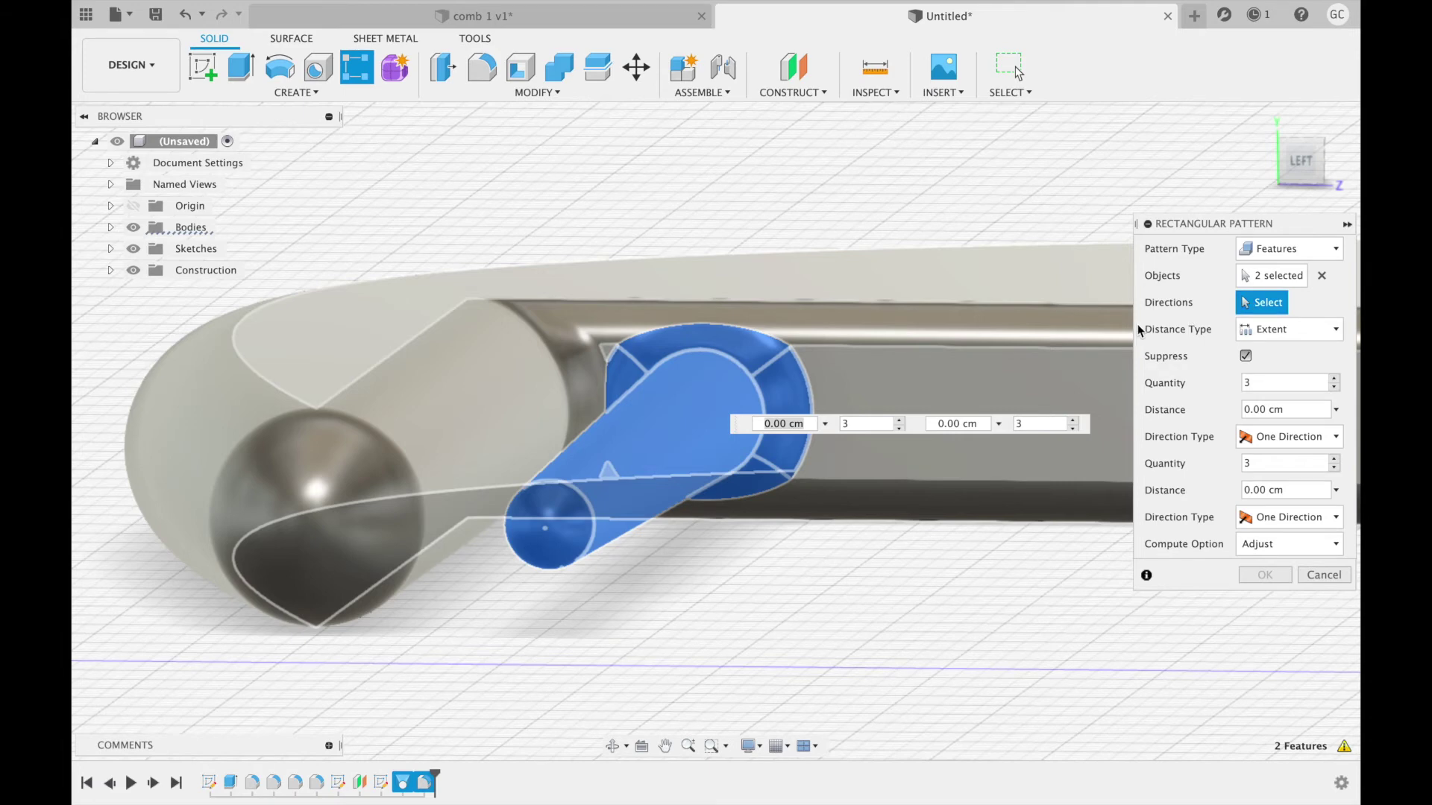
left_click(1076, 302)
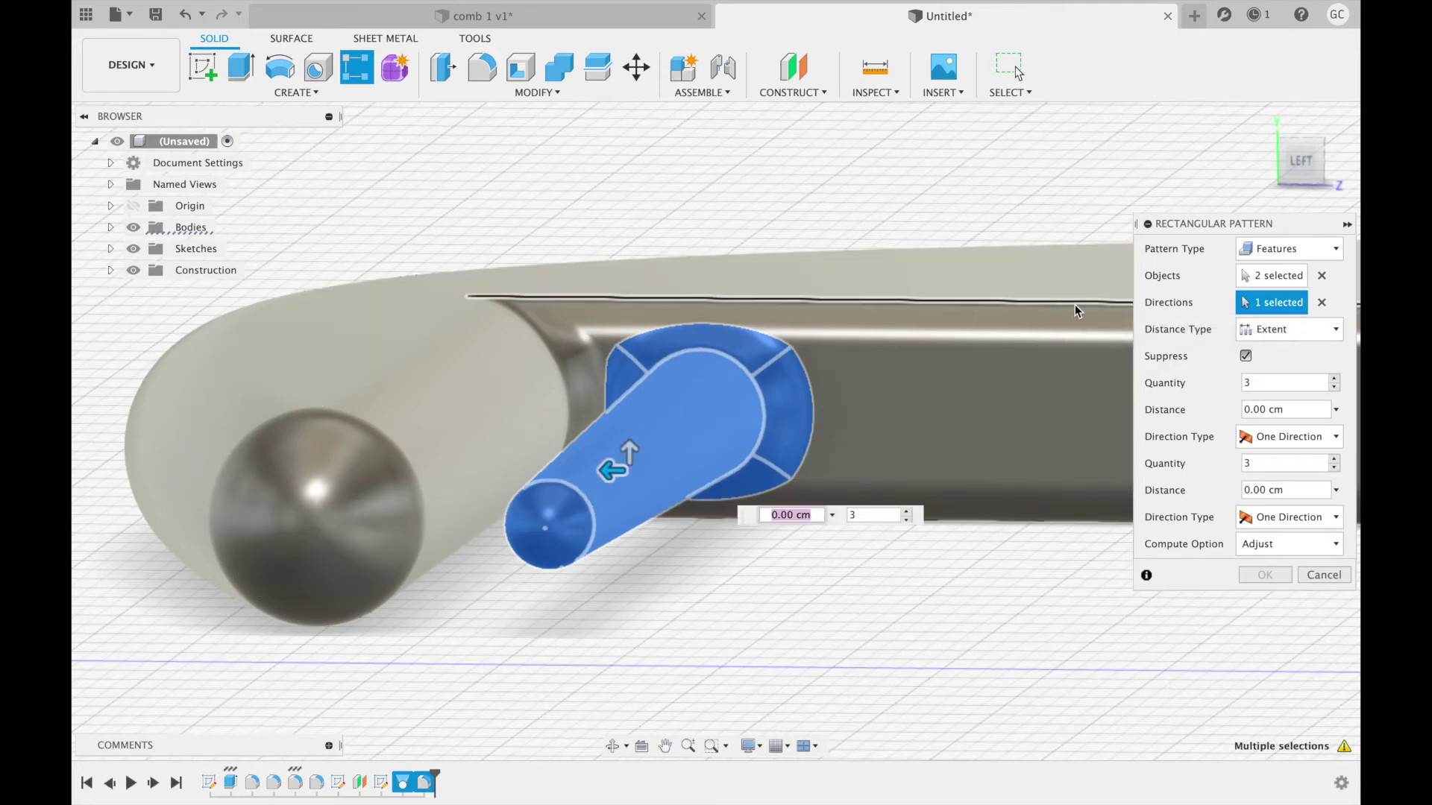
left_click_drag(611, 475, 714, 470)
double_click(861, 516)
type("-13")
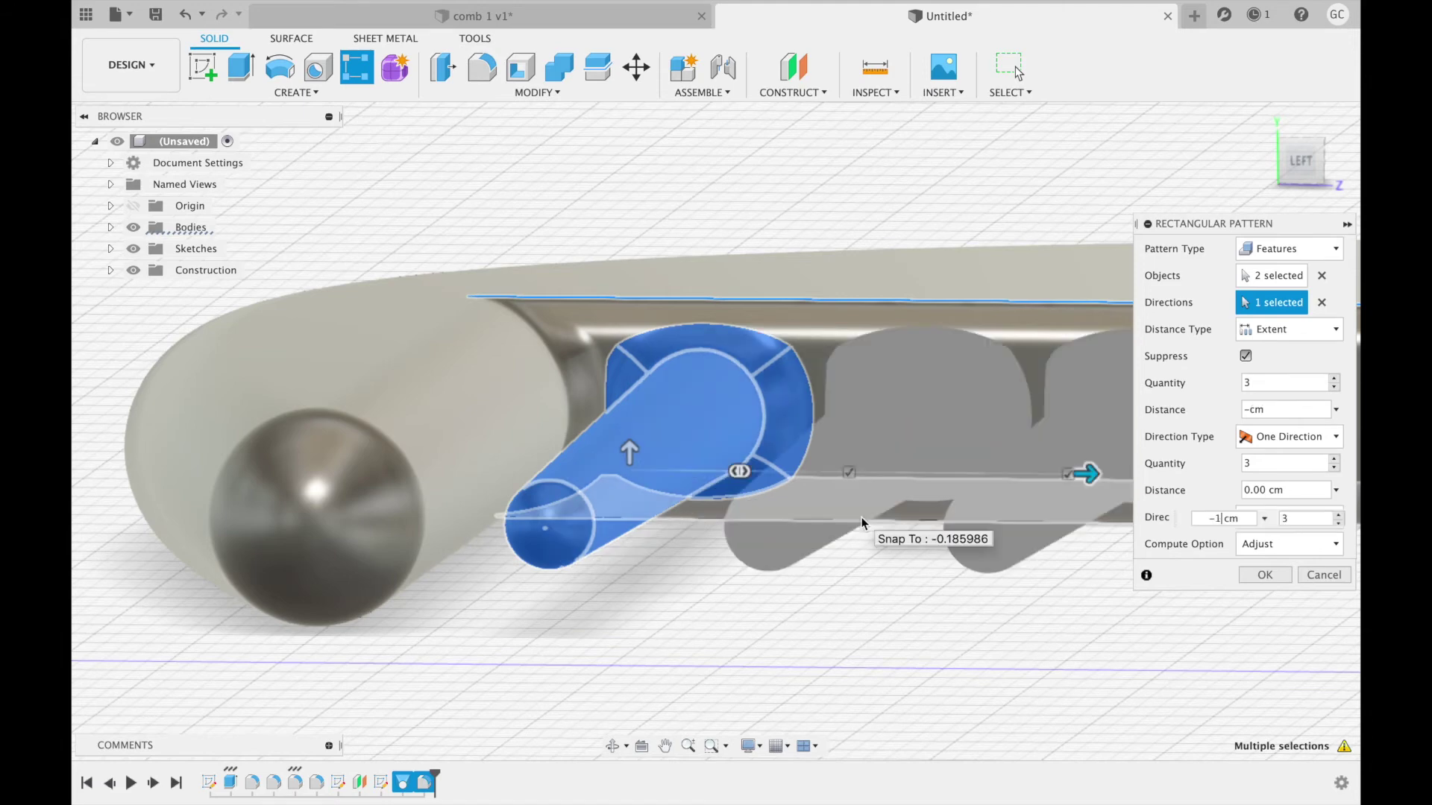
type(".6")
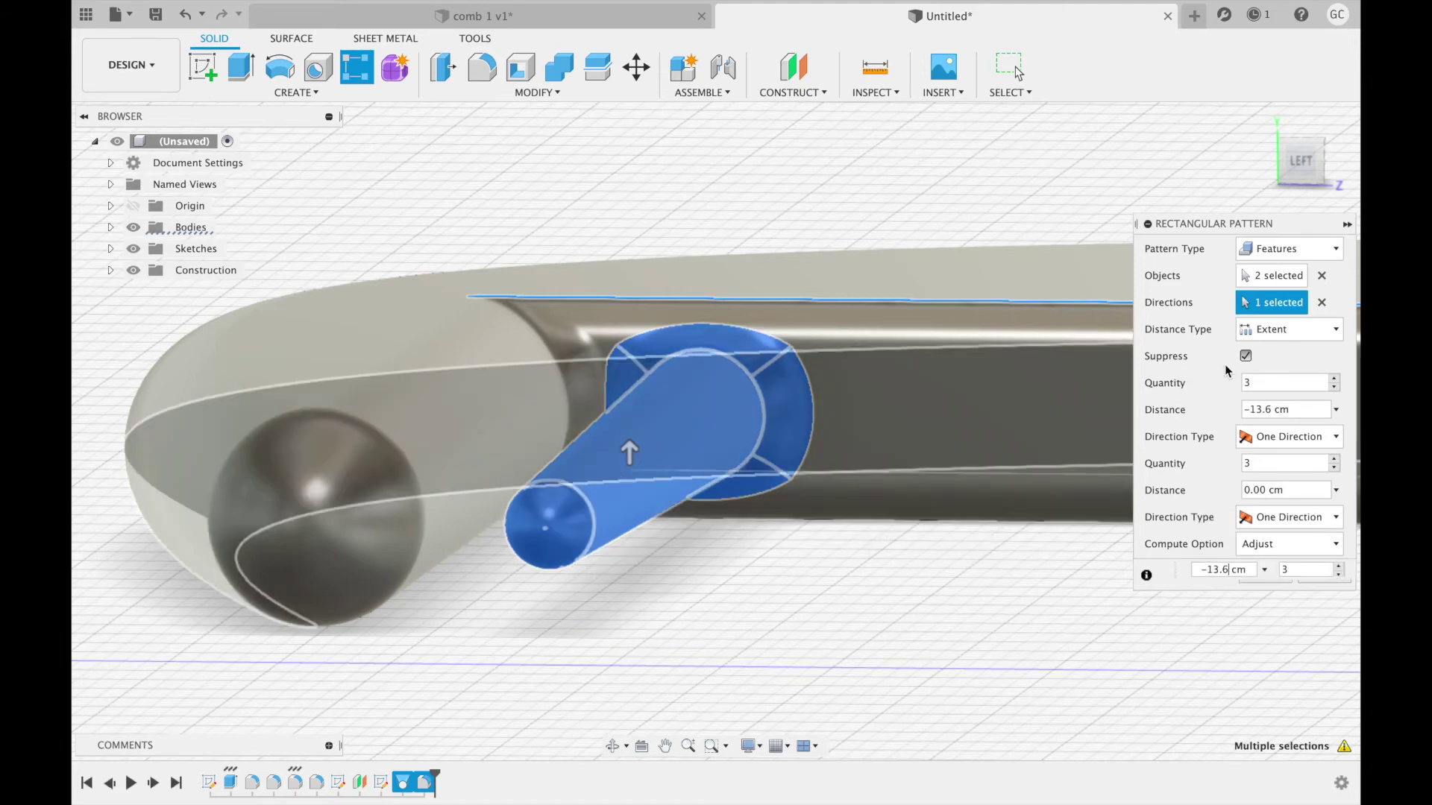
left_click(1264, 382)
type("0")
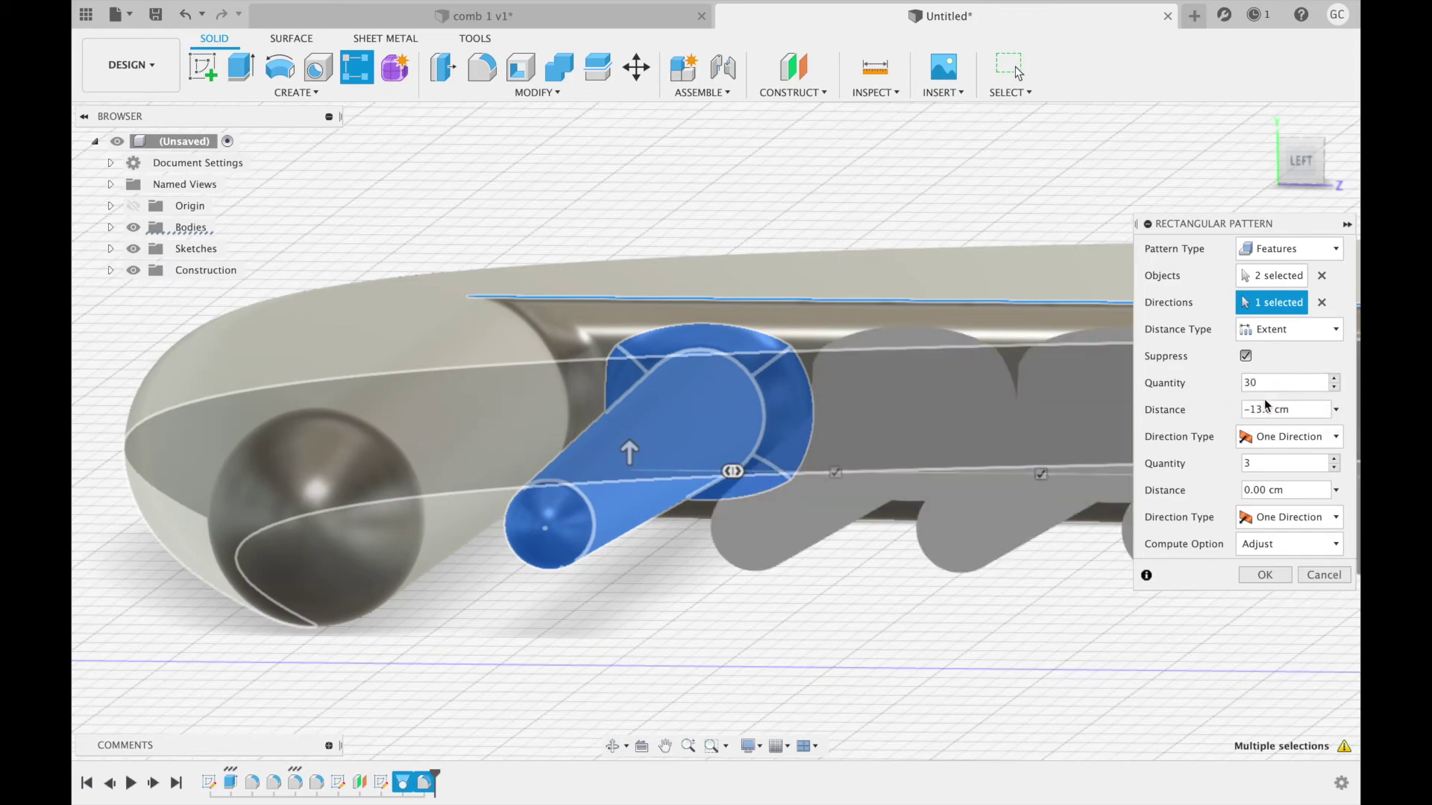
left_click(1268, 576)
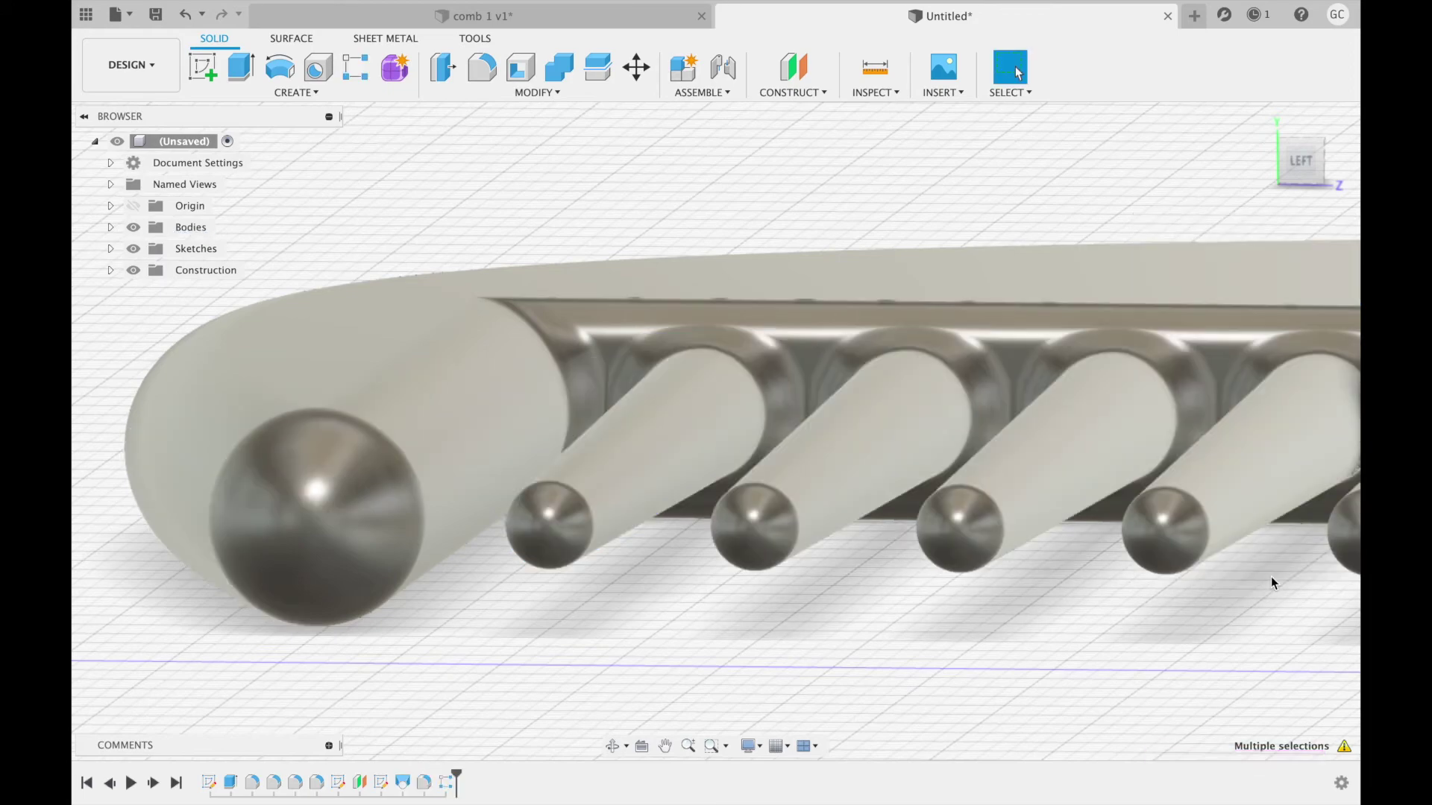
Zoom out and view the full patterned comb from the ViewCube's TOP face
scroll(1264, 362, "down", 10)
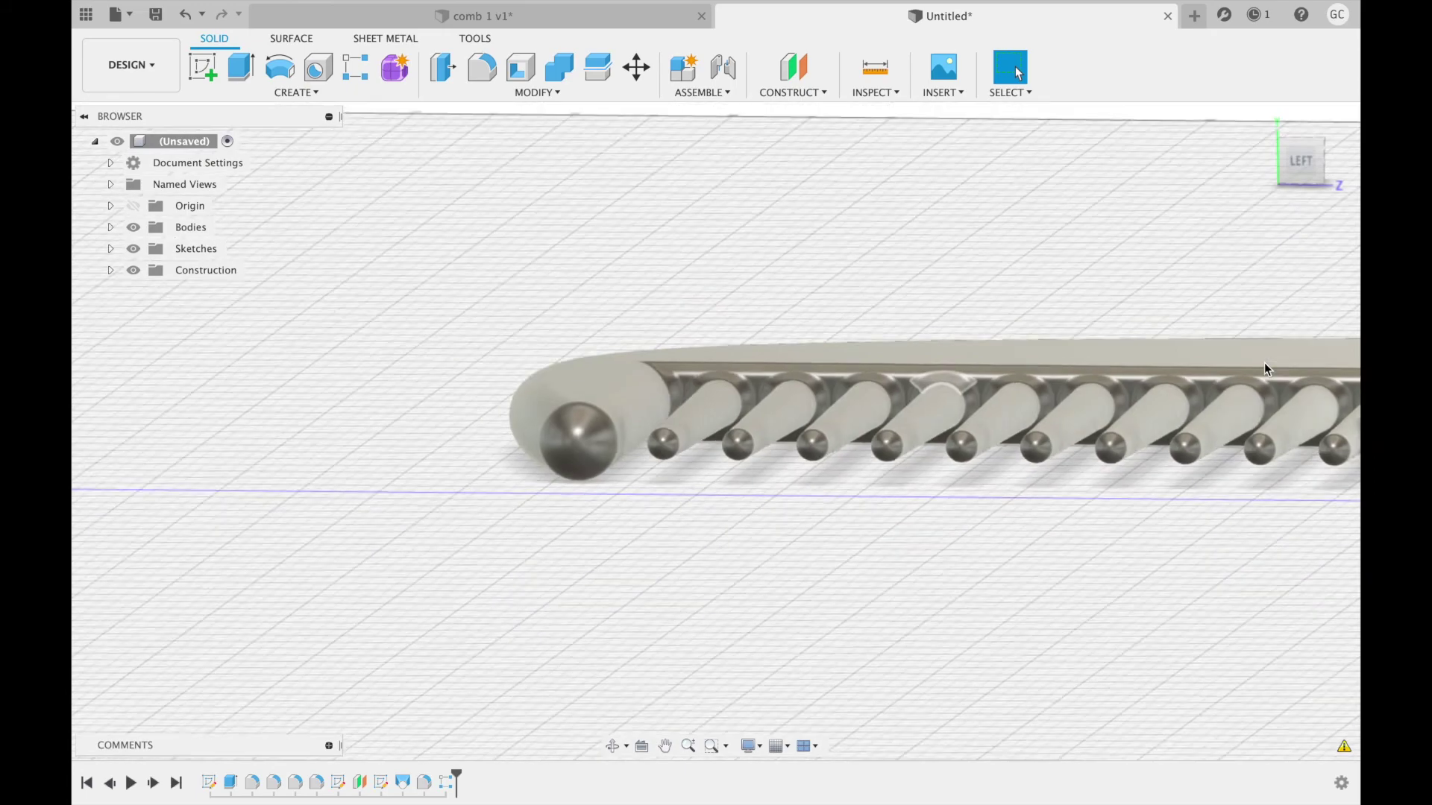
left_click(1284, 155)
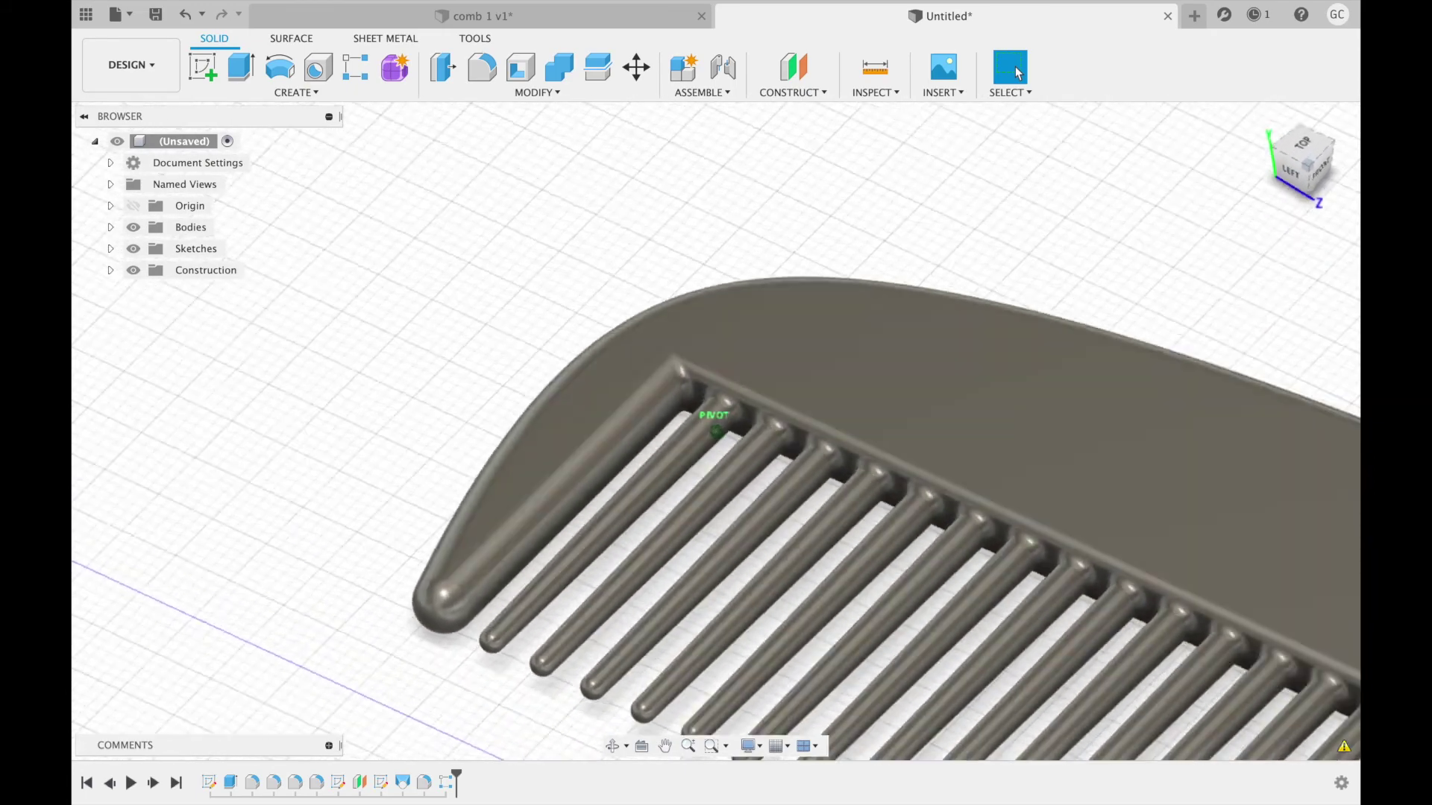
scroll(712, 572, "down", 6)
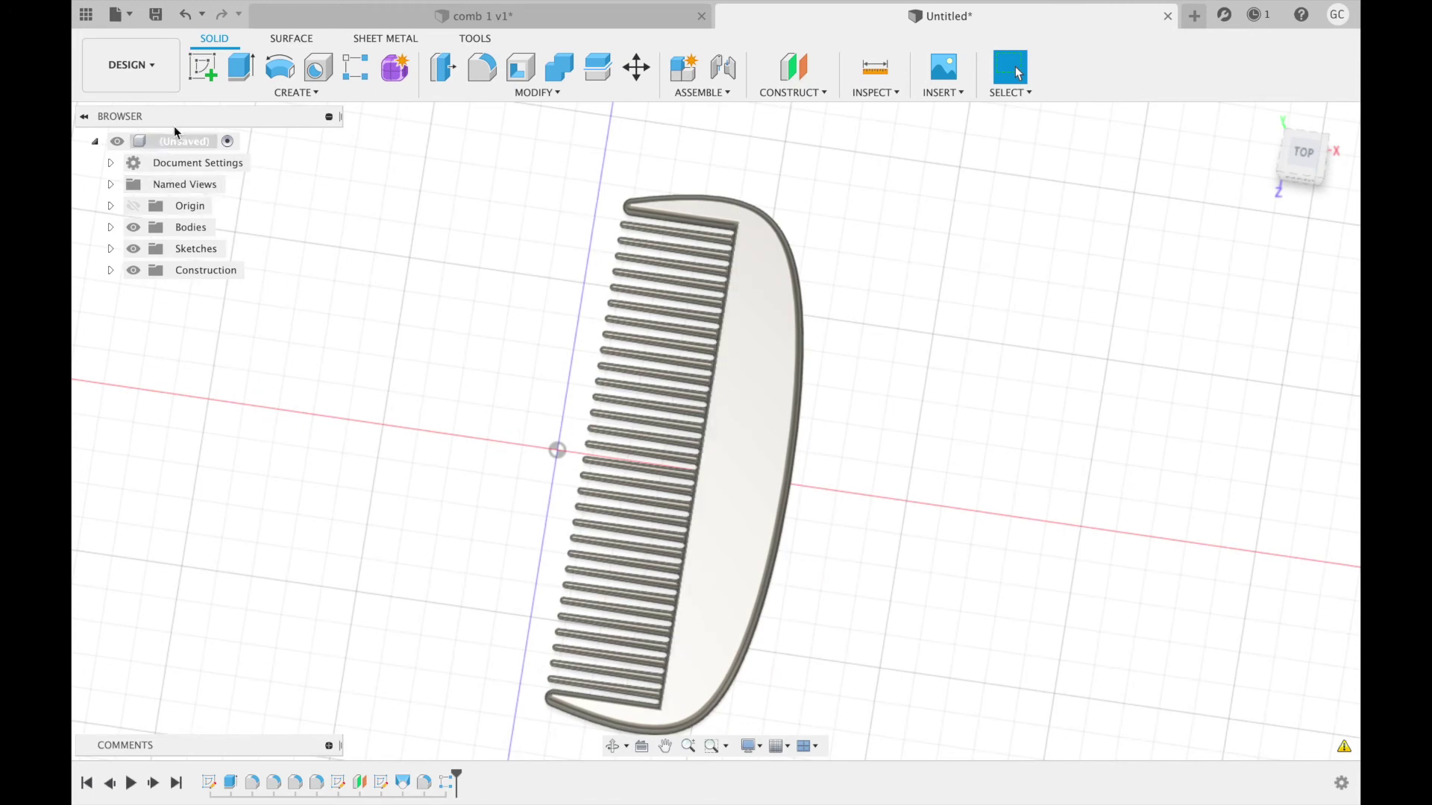
Start a new sketch on the comb's flat top face and return to the top view
left_click(208, 74)
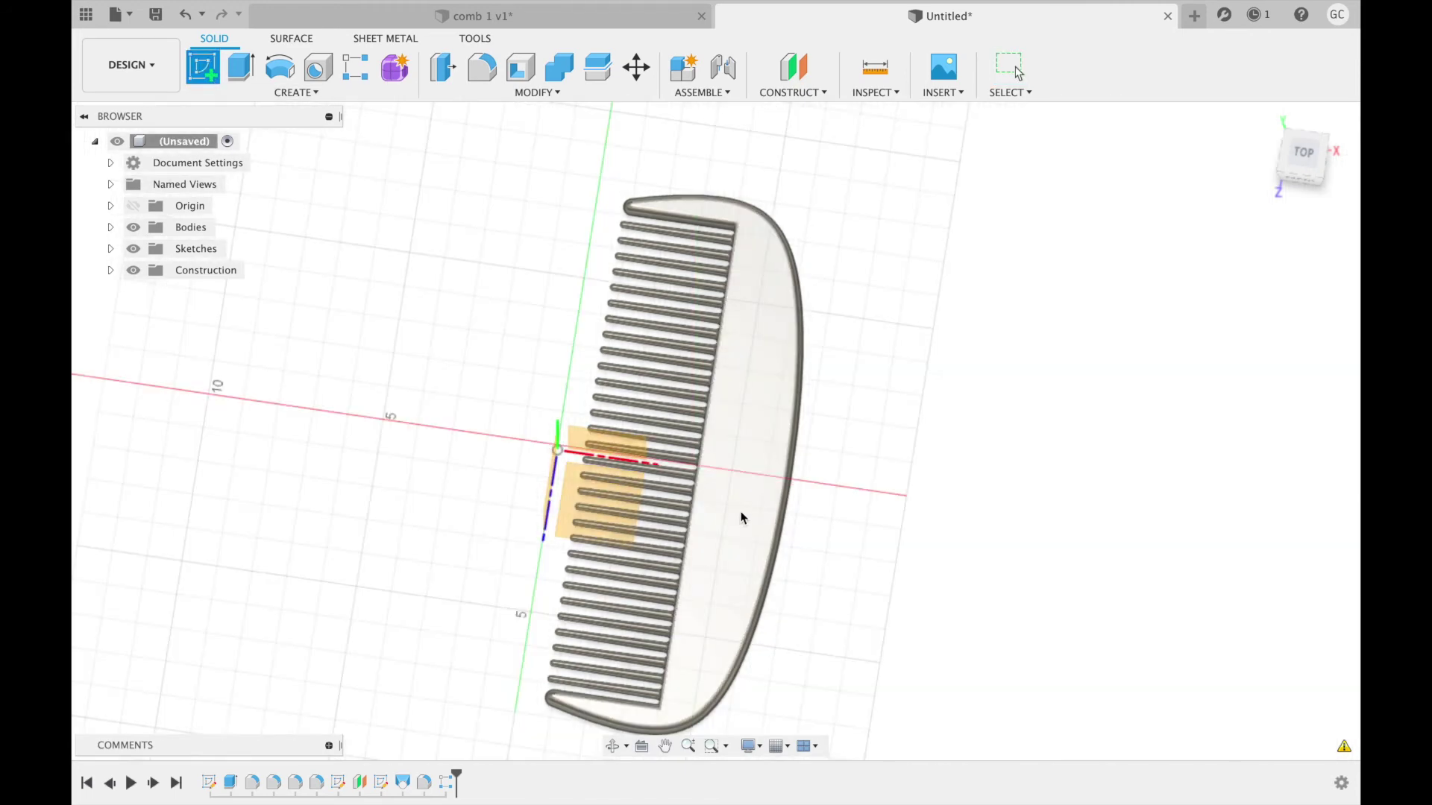
left_click(731, 593)
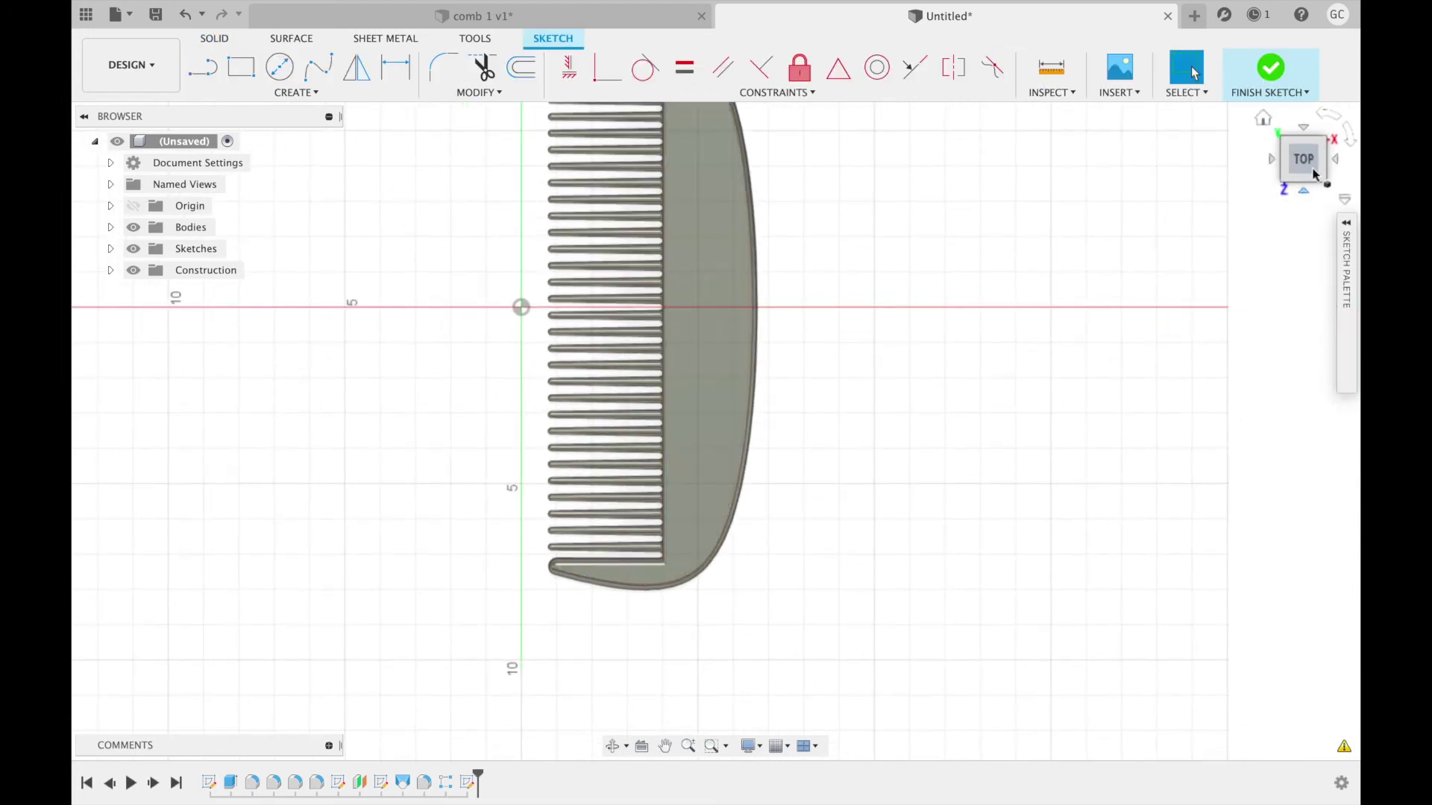
mouse_move(716, 431)
middle_mouse_down("shift")
mouse_move(641, 469)
mouse_move(1144, 182)
middle_mouse_up("shift")
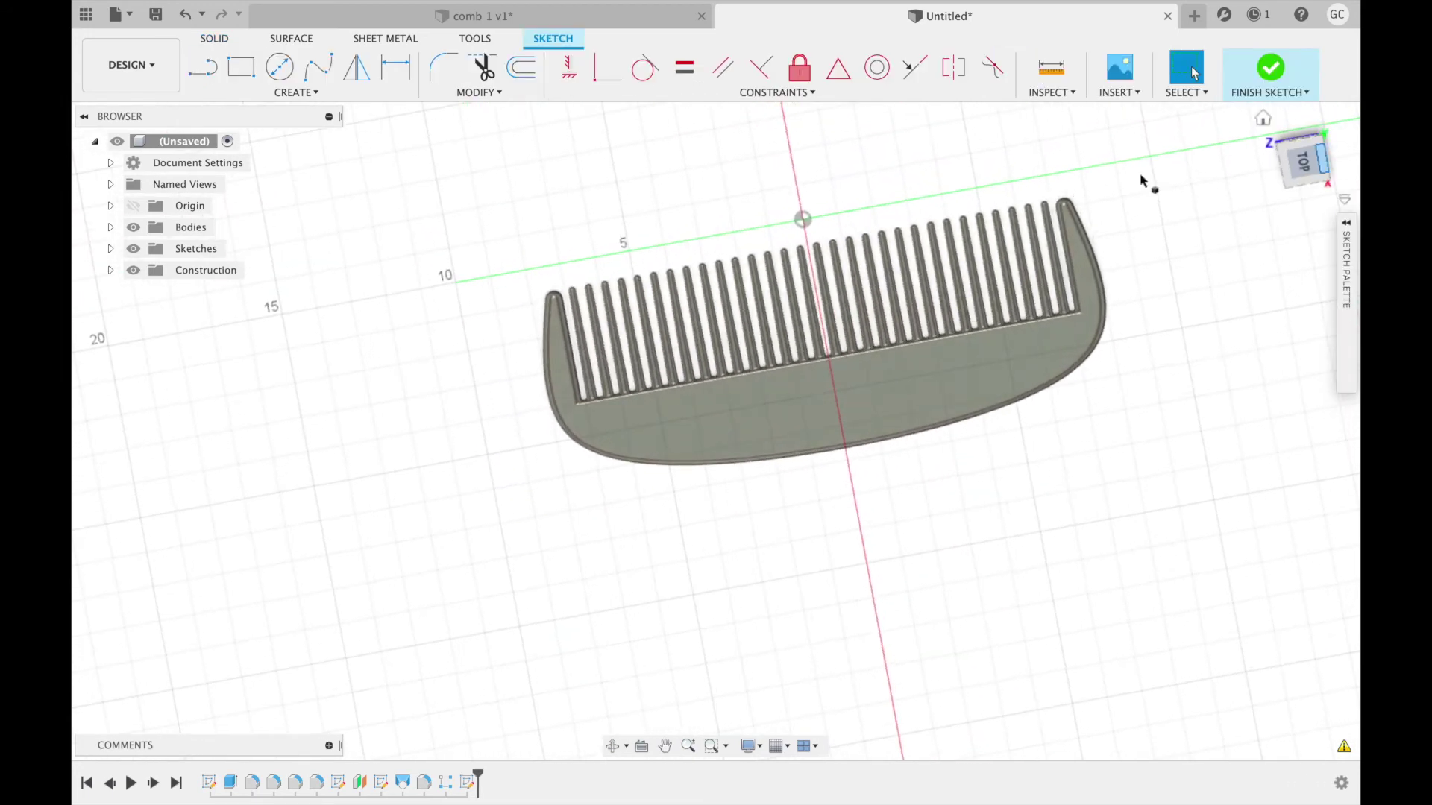
left_click(1303, 160)
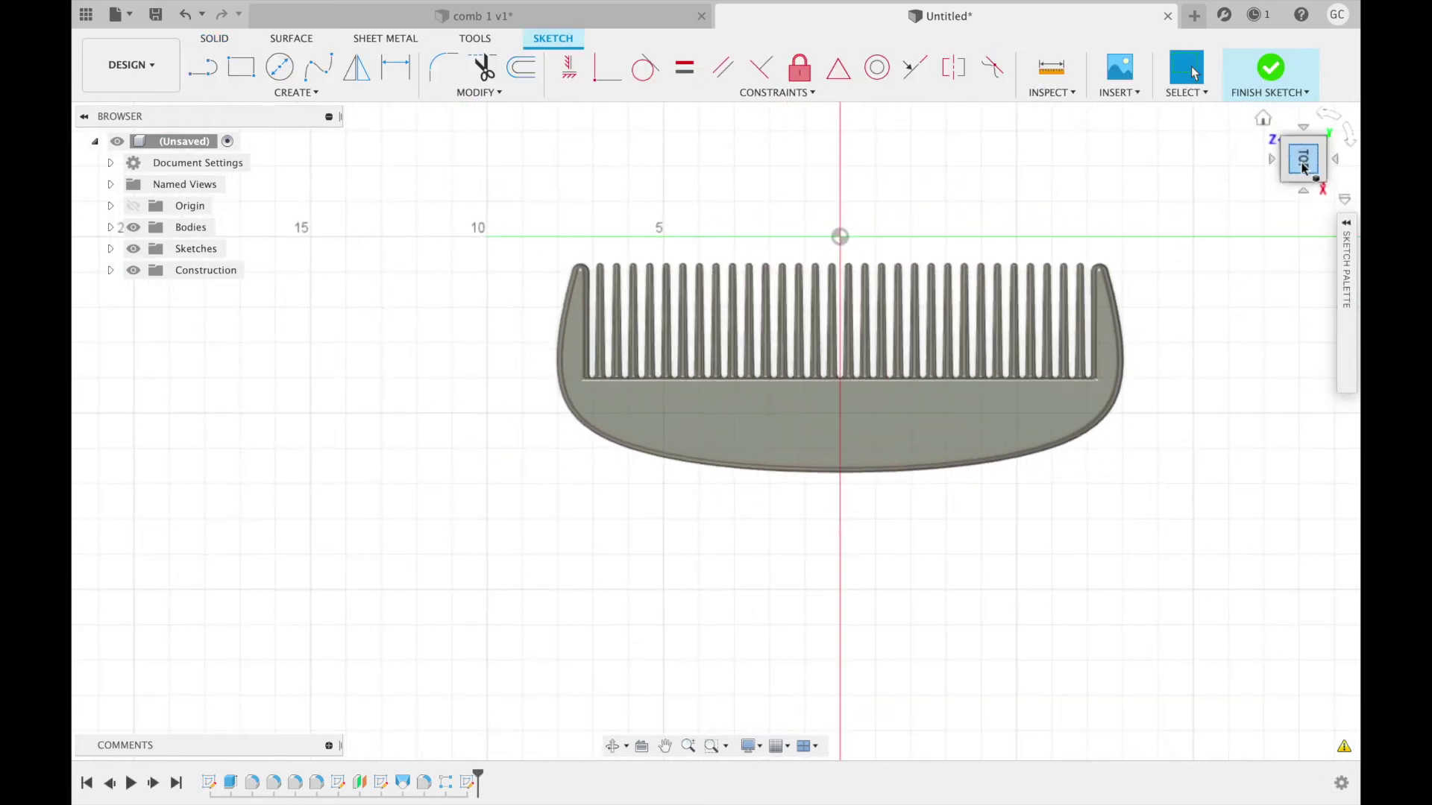
left_click(328, 95)
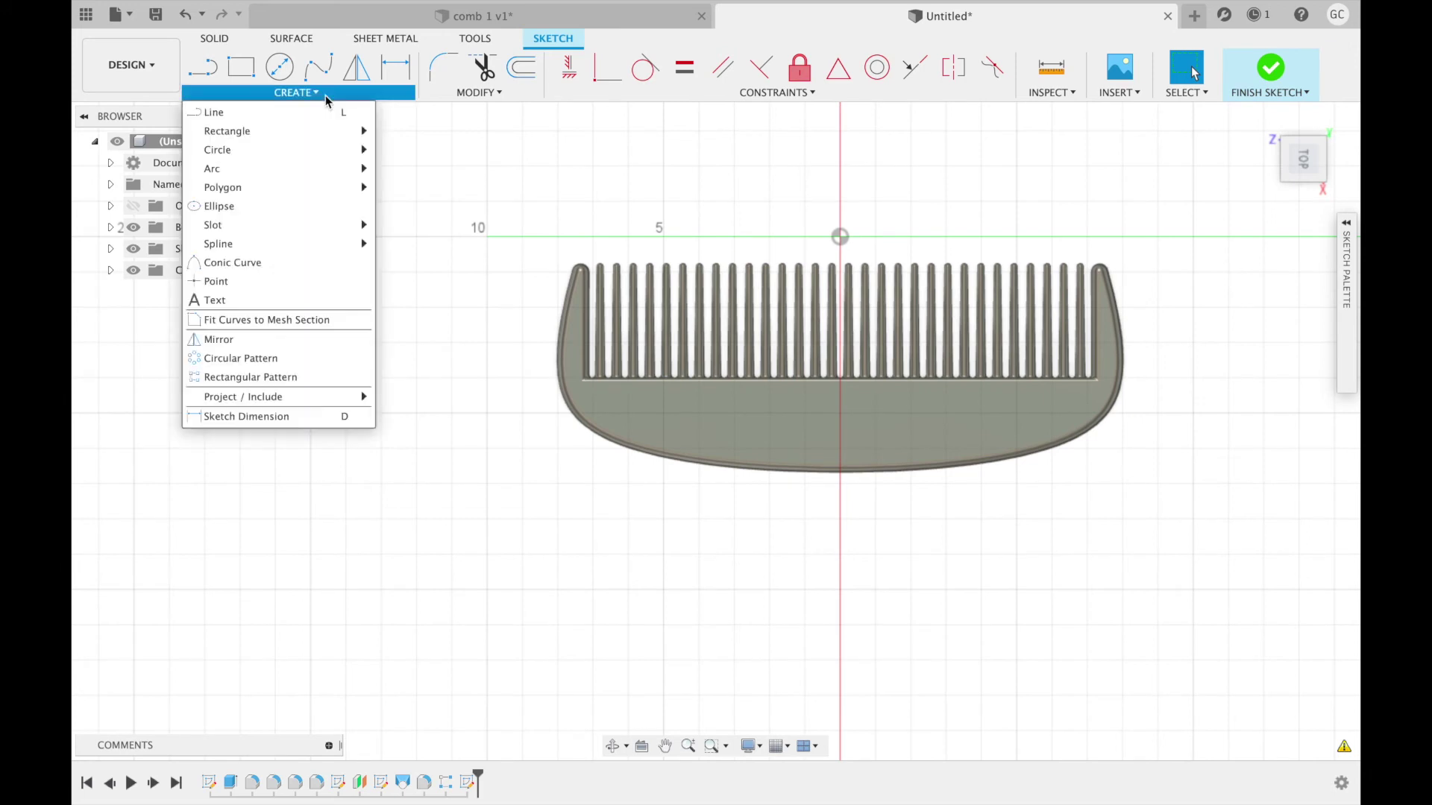
Place the text 'GC' on the comb's lower left body at a 270° angle
left_click(299, 299)
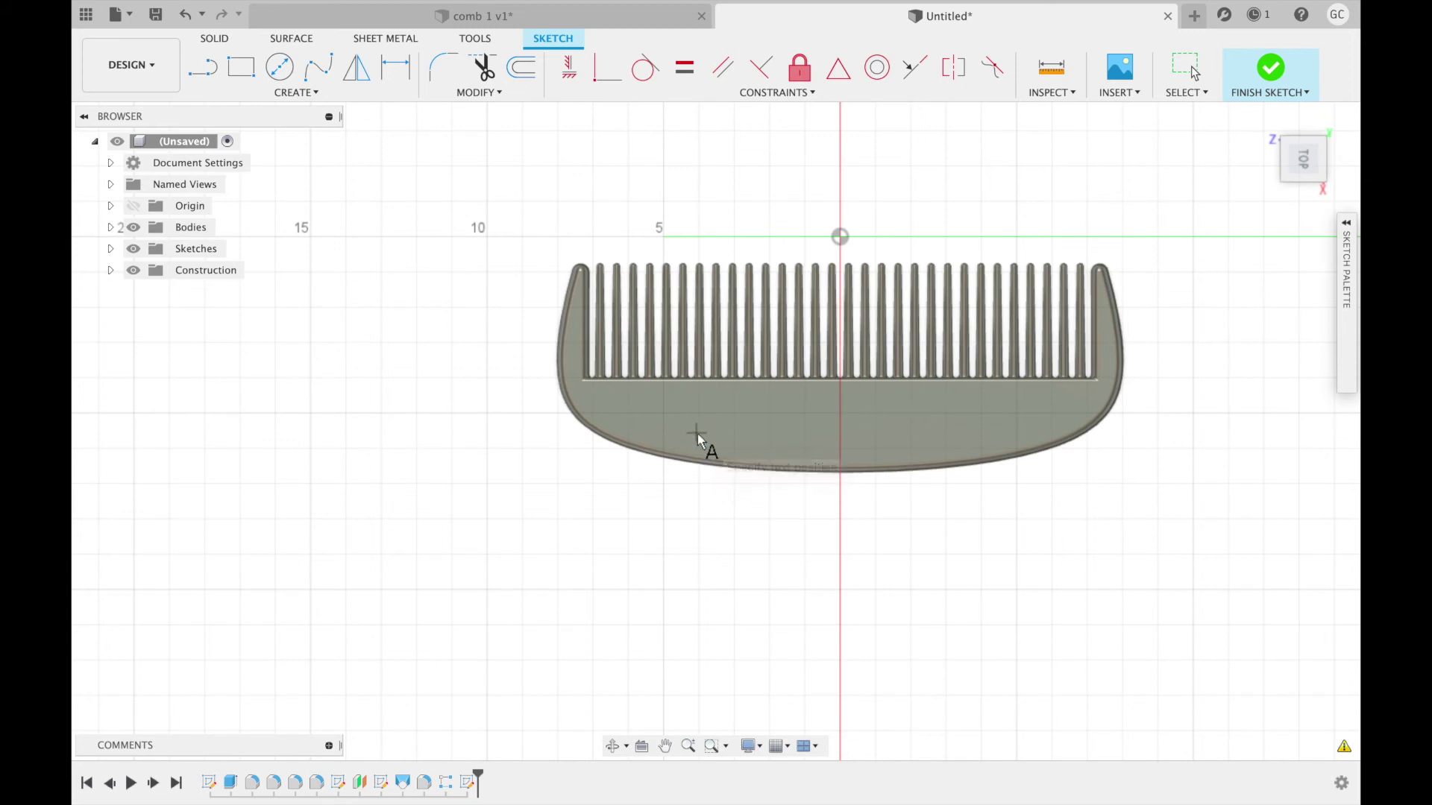
left_click(699, 440)
left_click(1194, 248)
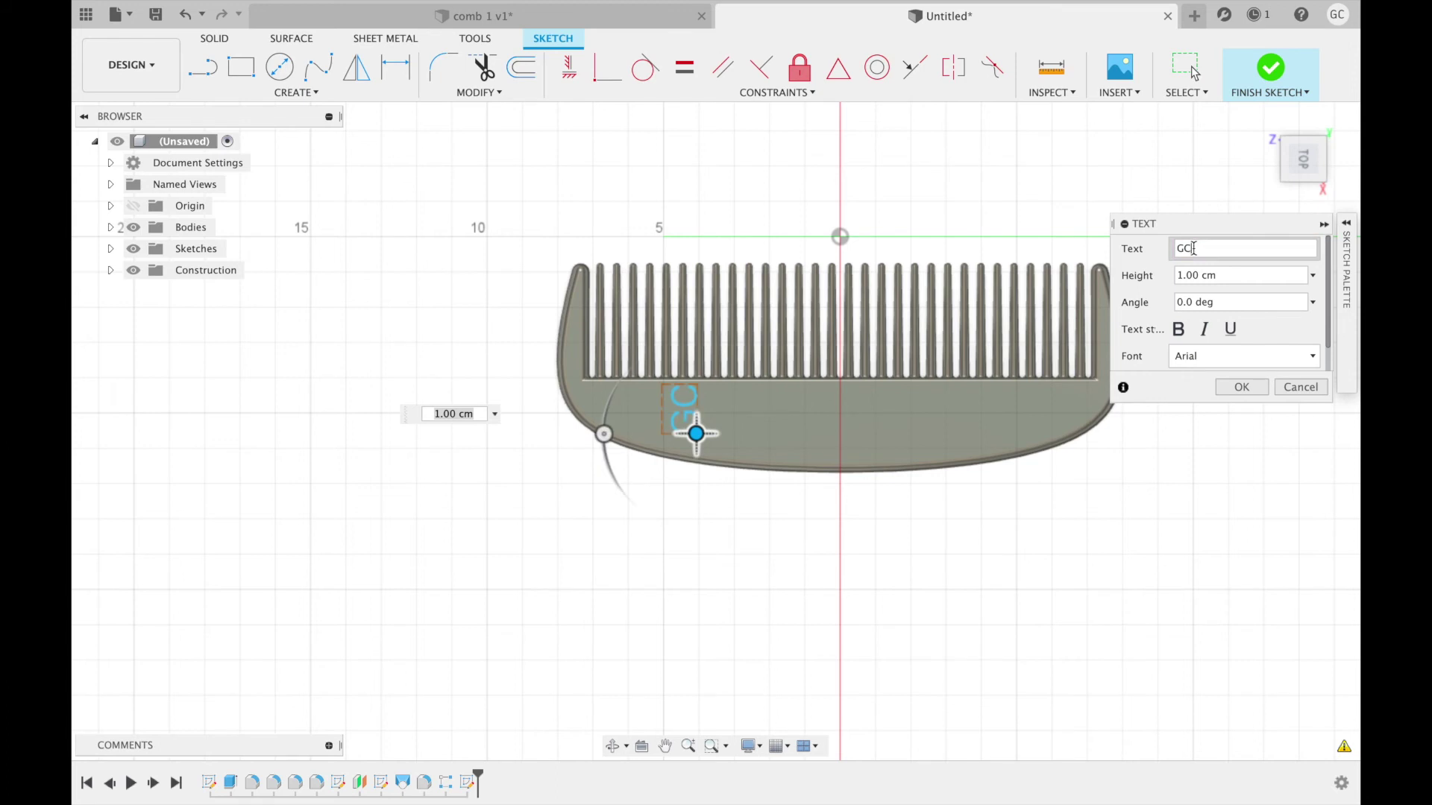
left_click(1183, 303)
type("27")
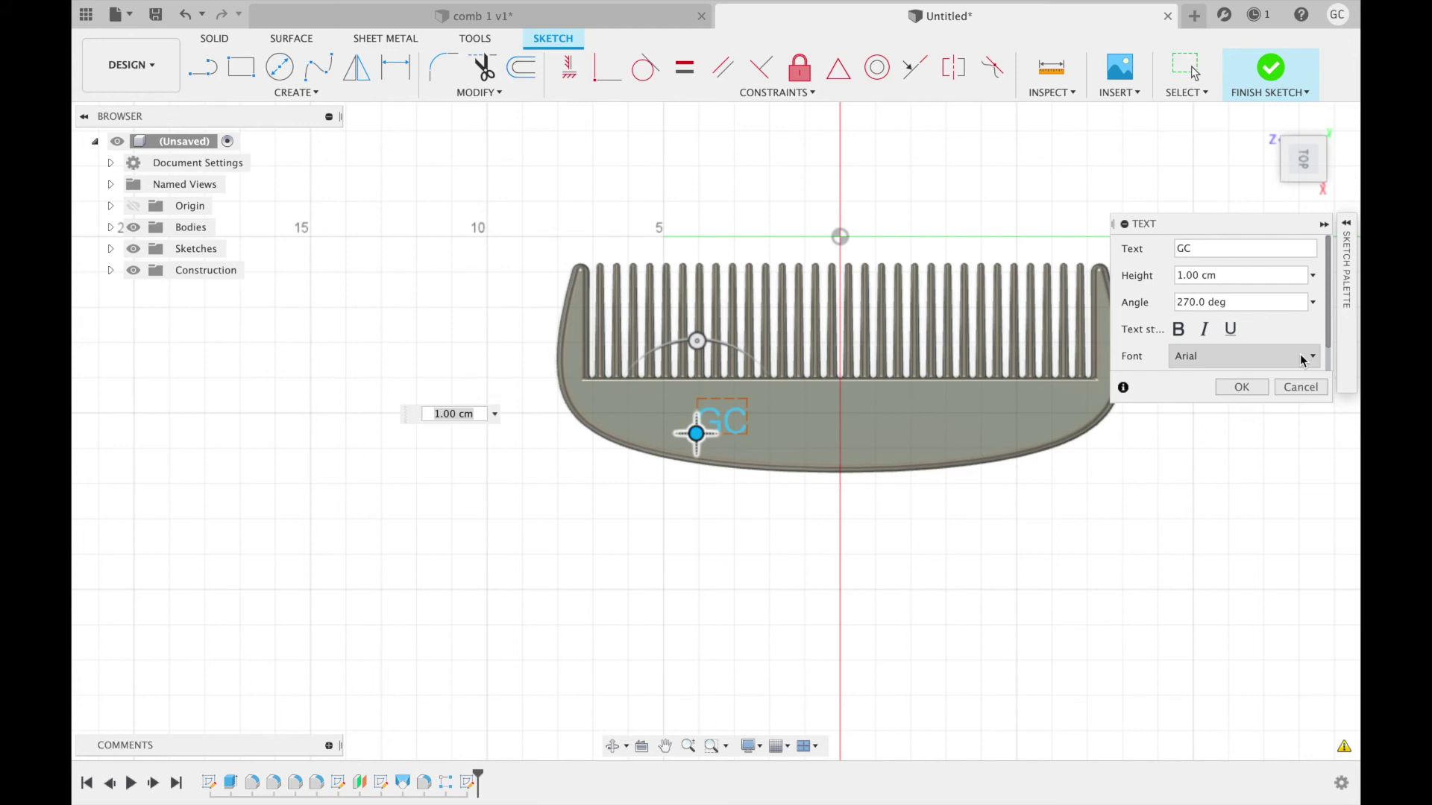
Set the GC text height to 0.75 cm, shift it further left, and finish the sketch
left_click(1183, 276)
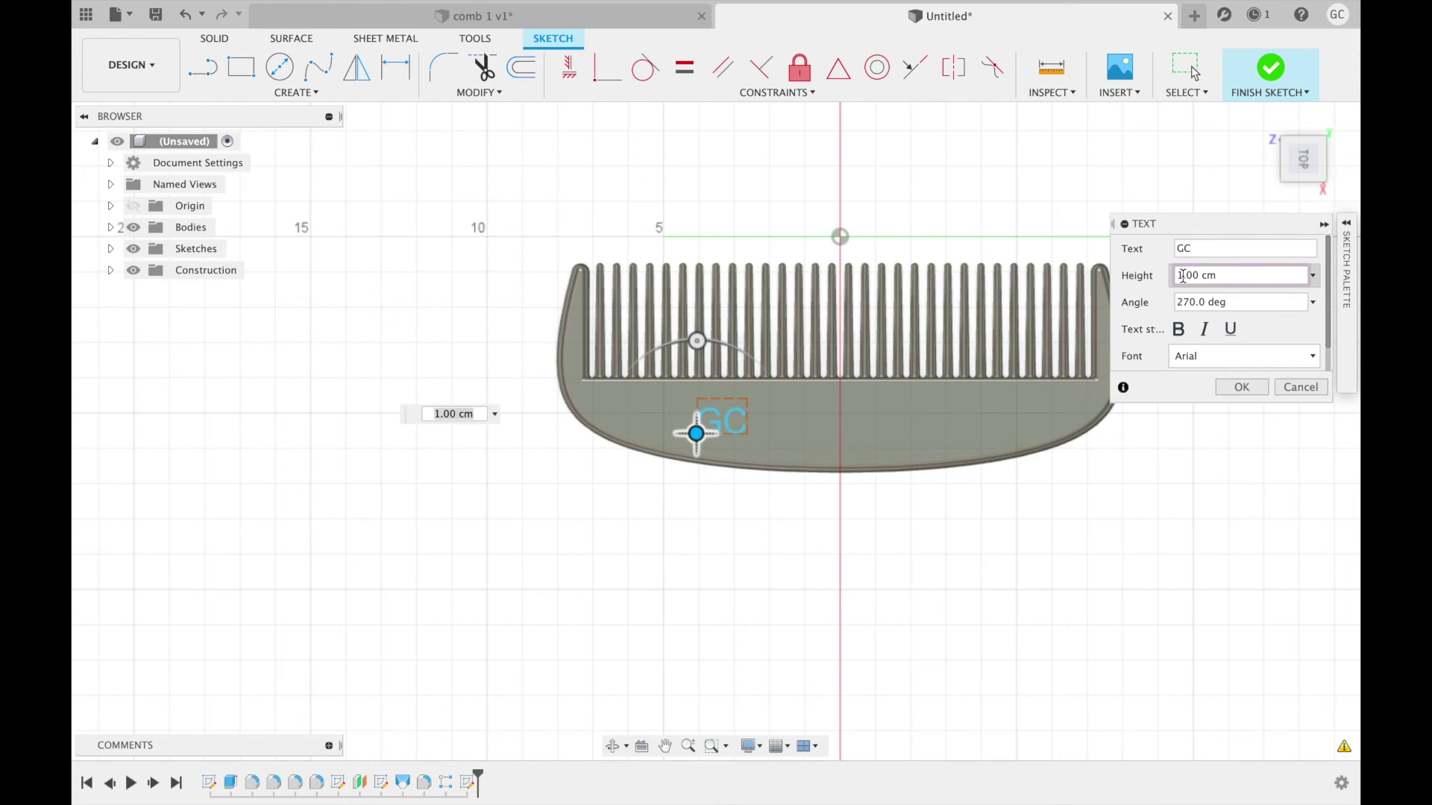
double_click(1183, 277)
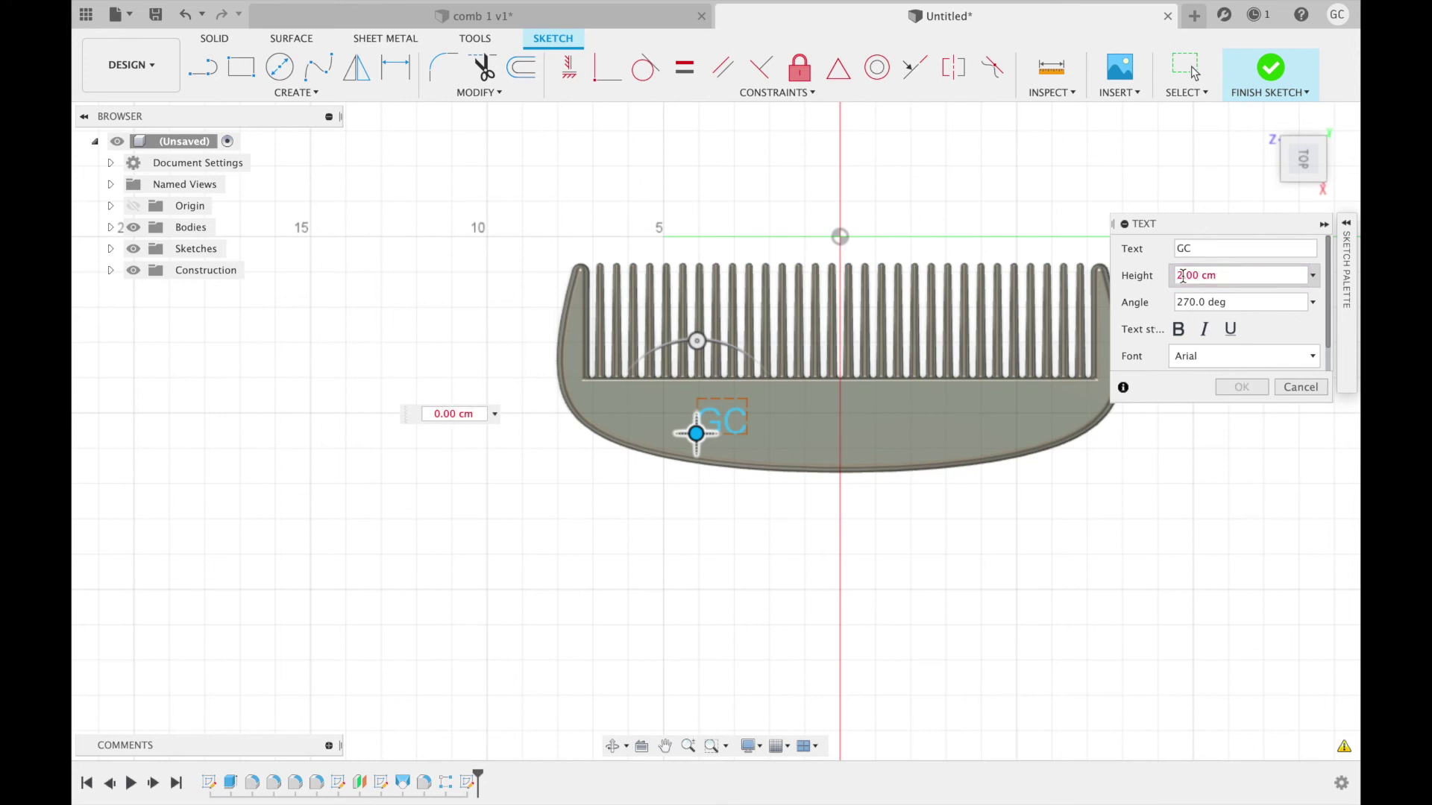
type("2.00")
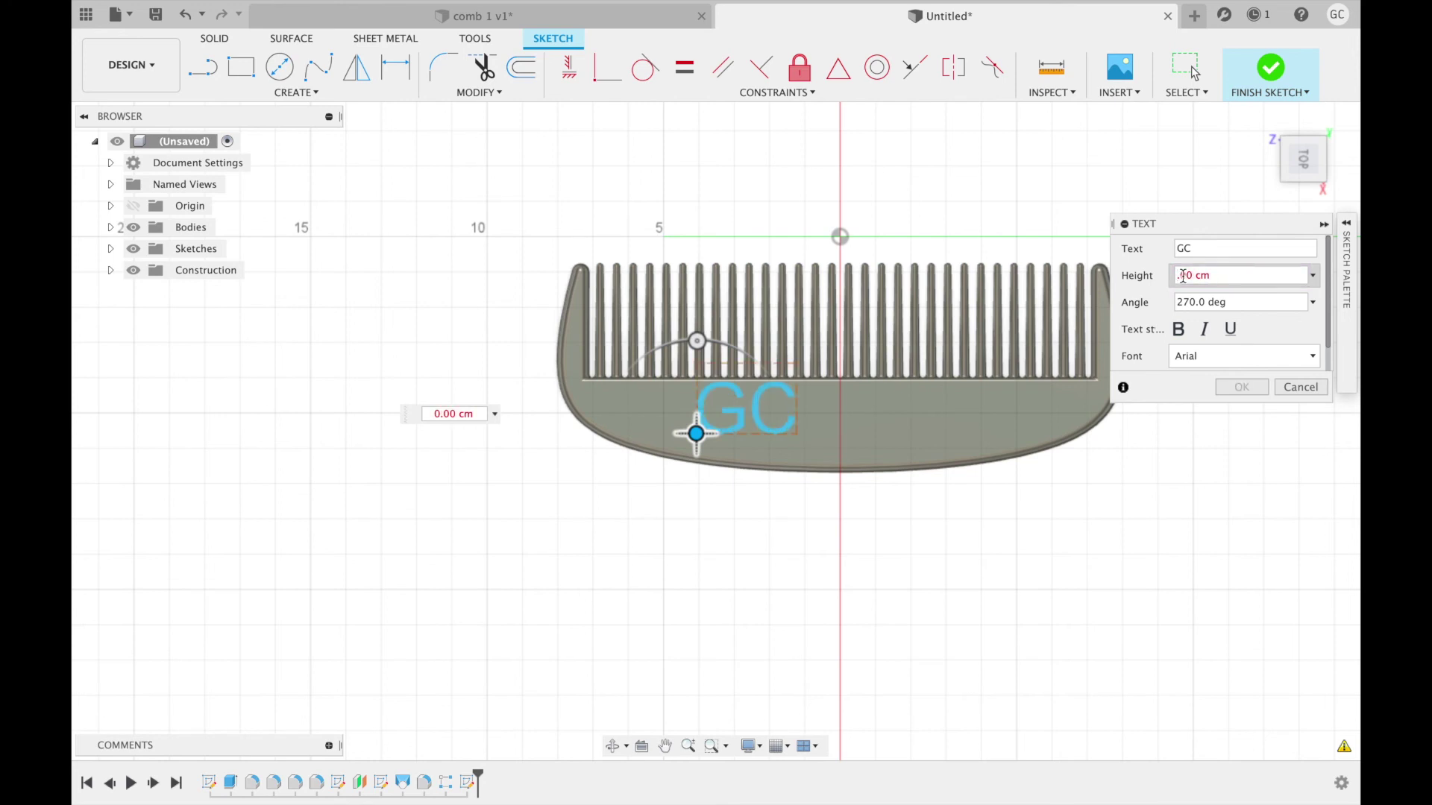
key("BackSpace")
type(".75")
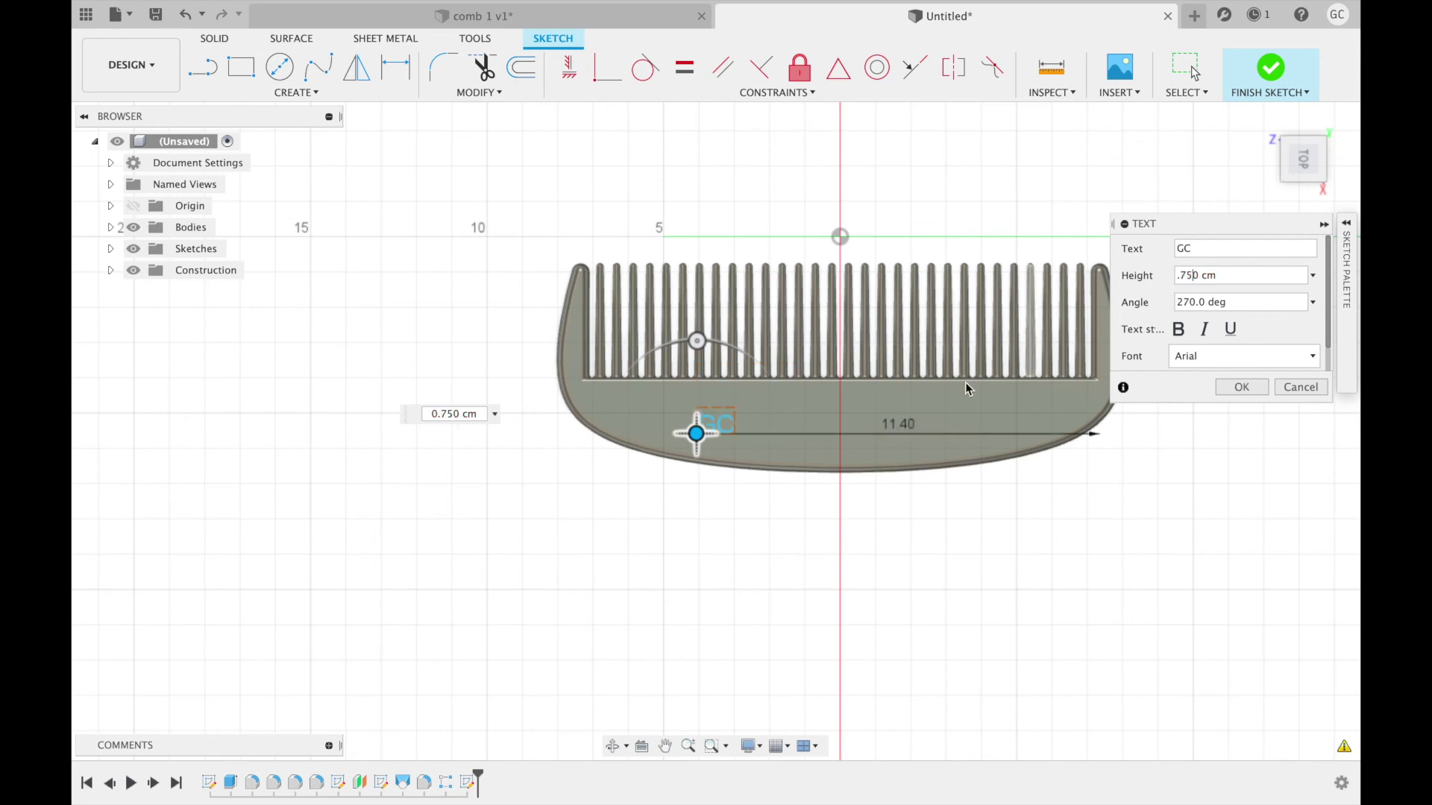
left_click_drag(697, 432, 596, 414)
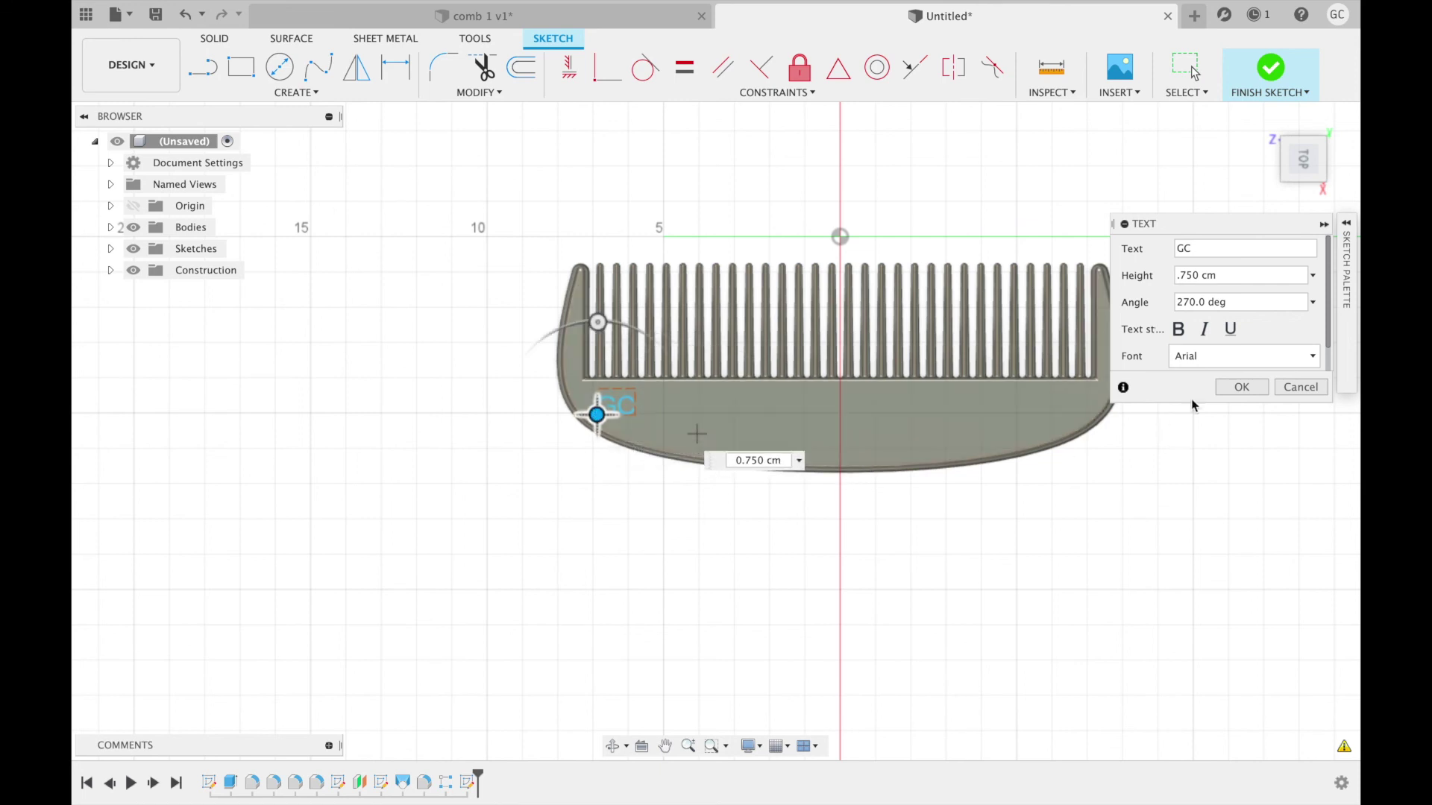
left_click(1239, 386)
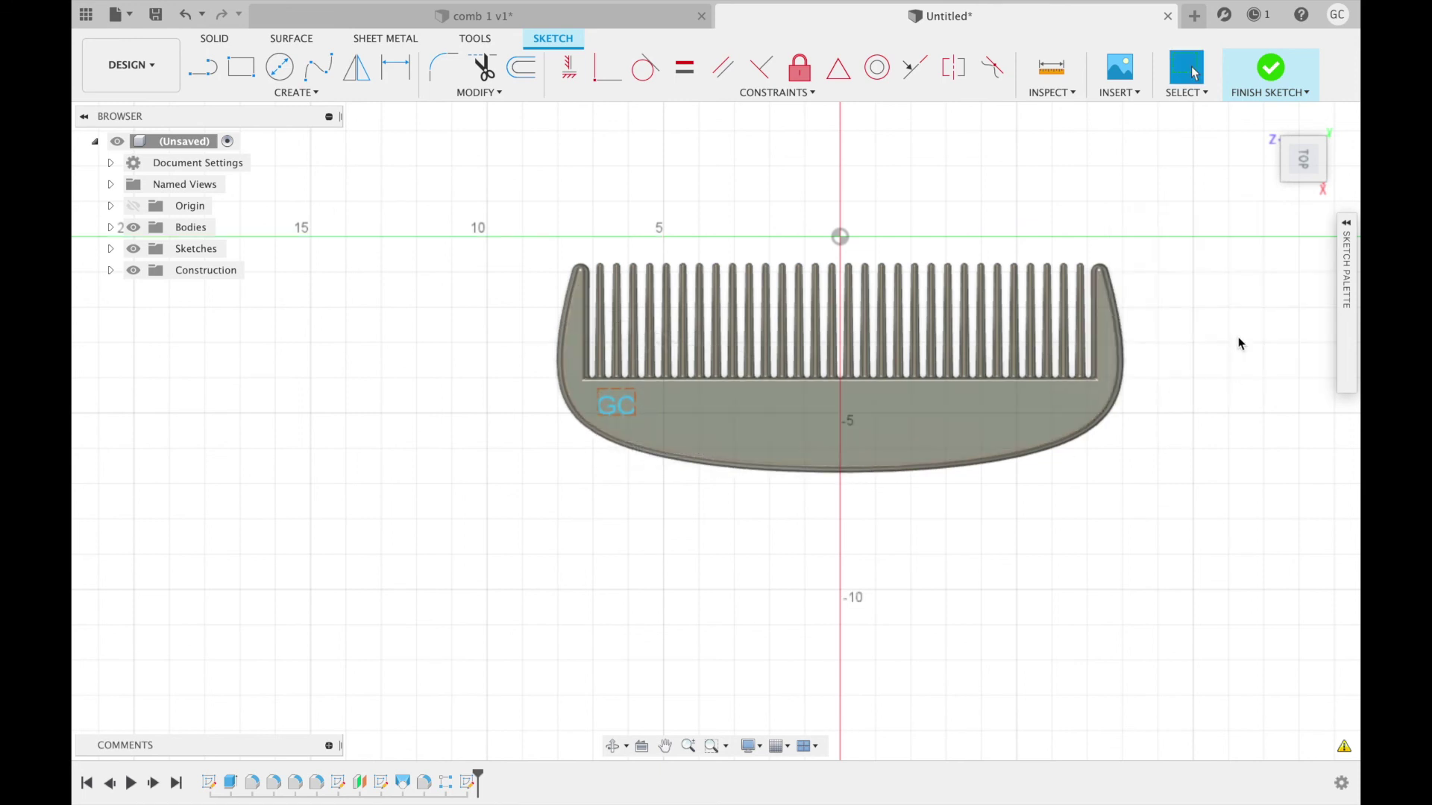
left_click(1271, 73)
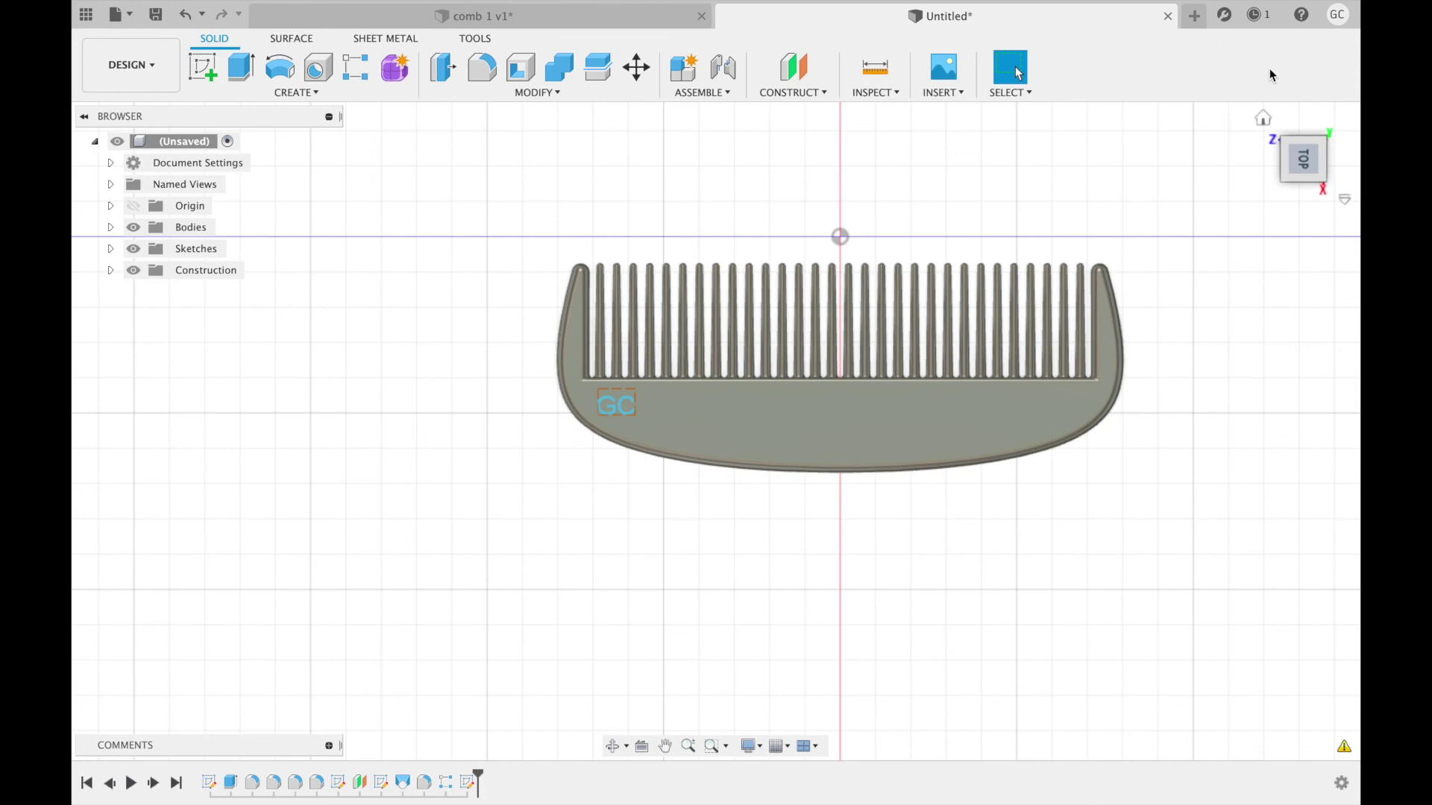
Extrude-cut only the GC letters -0.05 cm into the comb's face
left_click(242, 74)
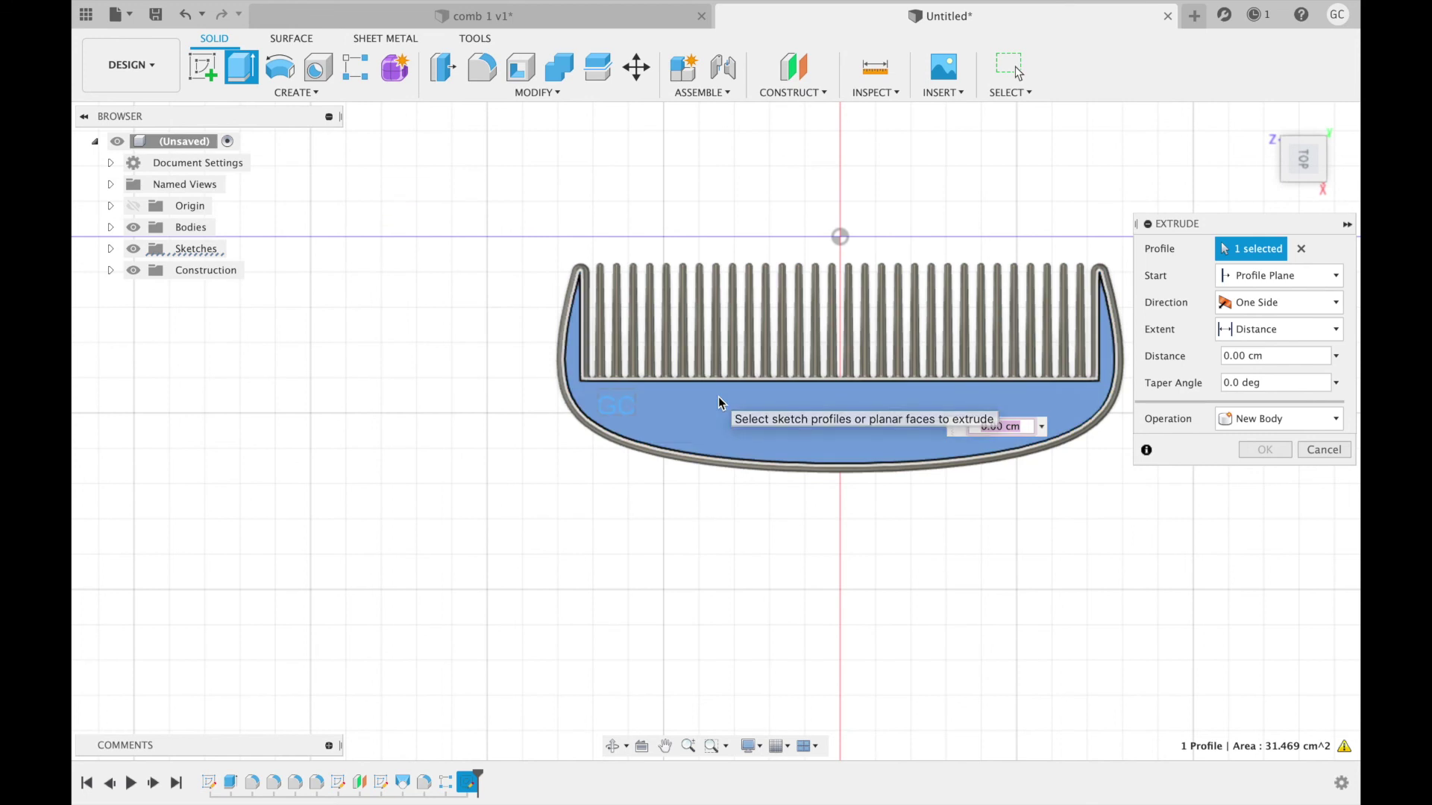
left_click(1302, 249)
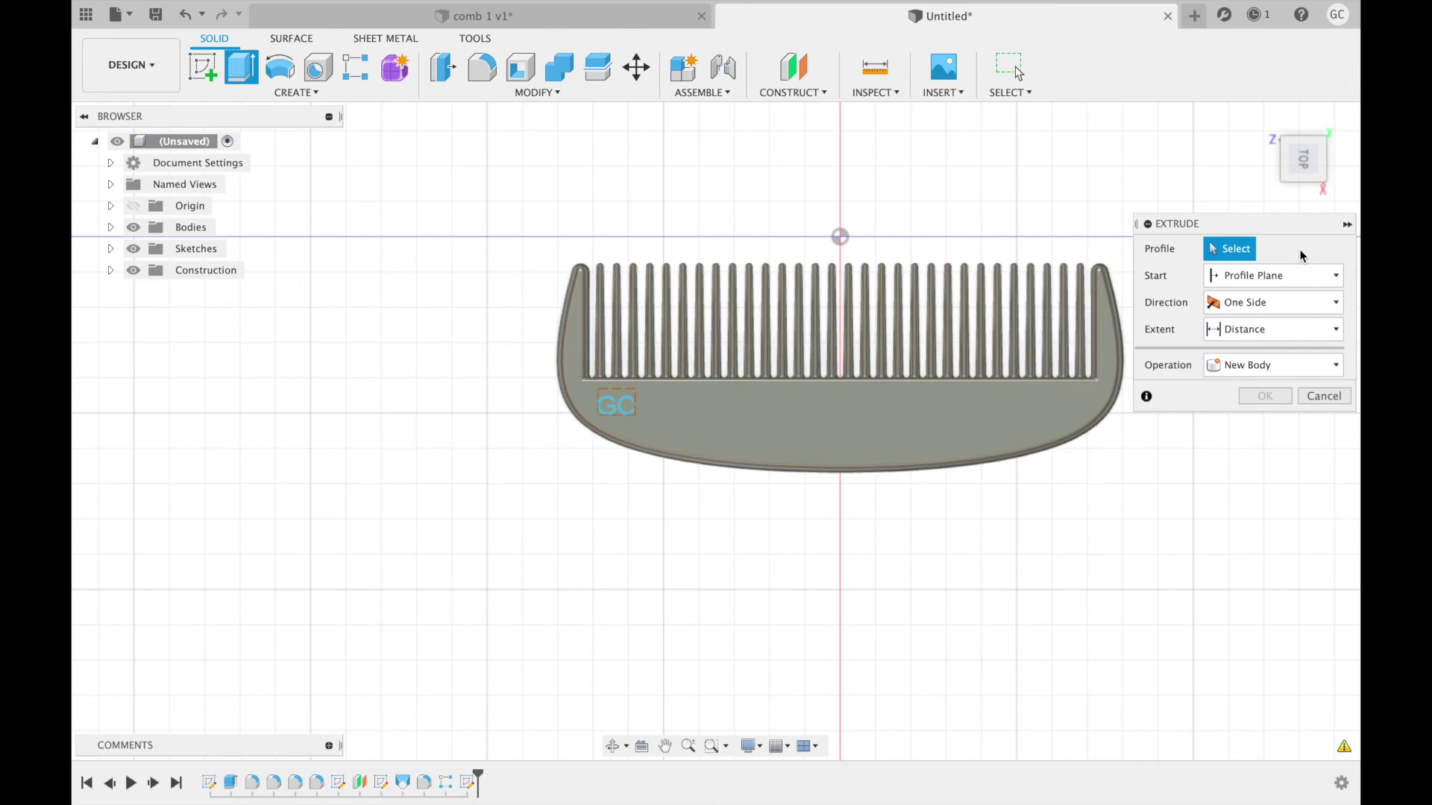
left_click(625, 416)
type("-0.05")
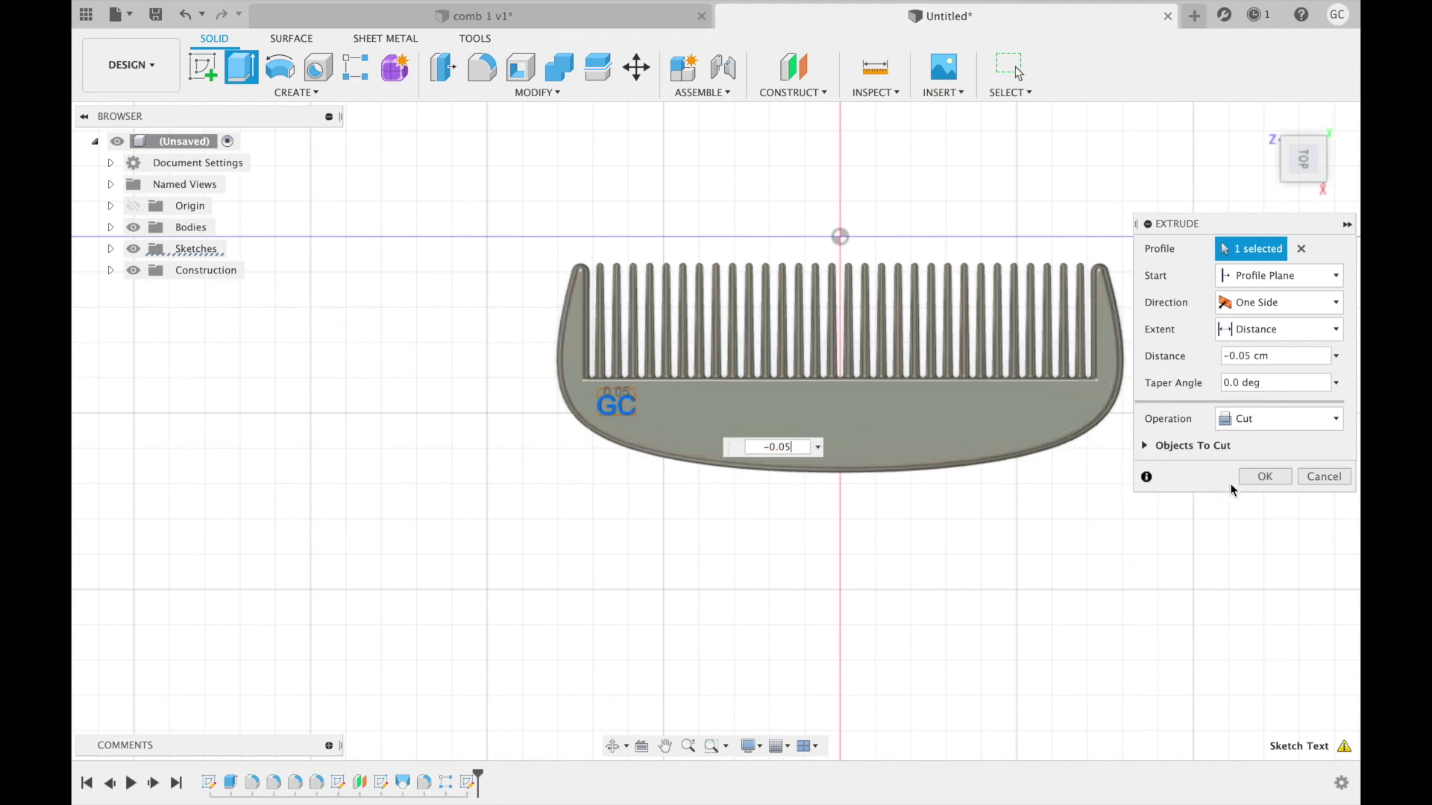
left_click(1262, 477)
left_click(1263, 117)
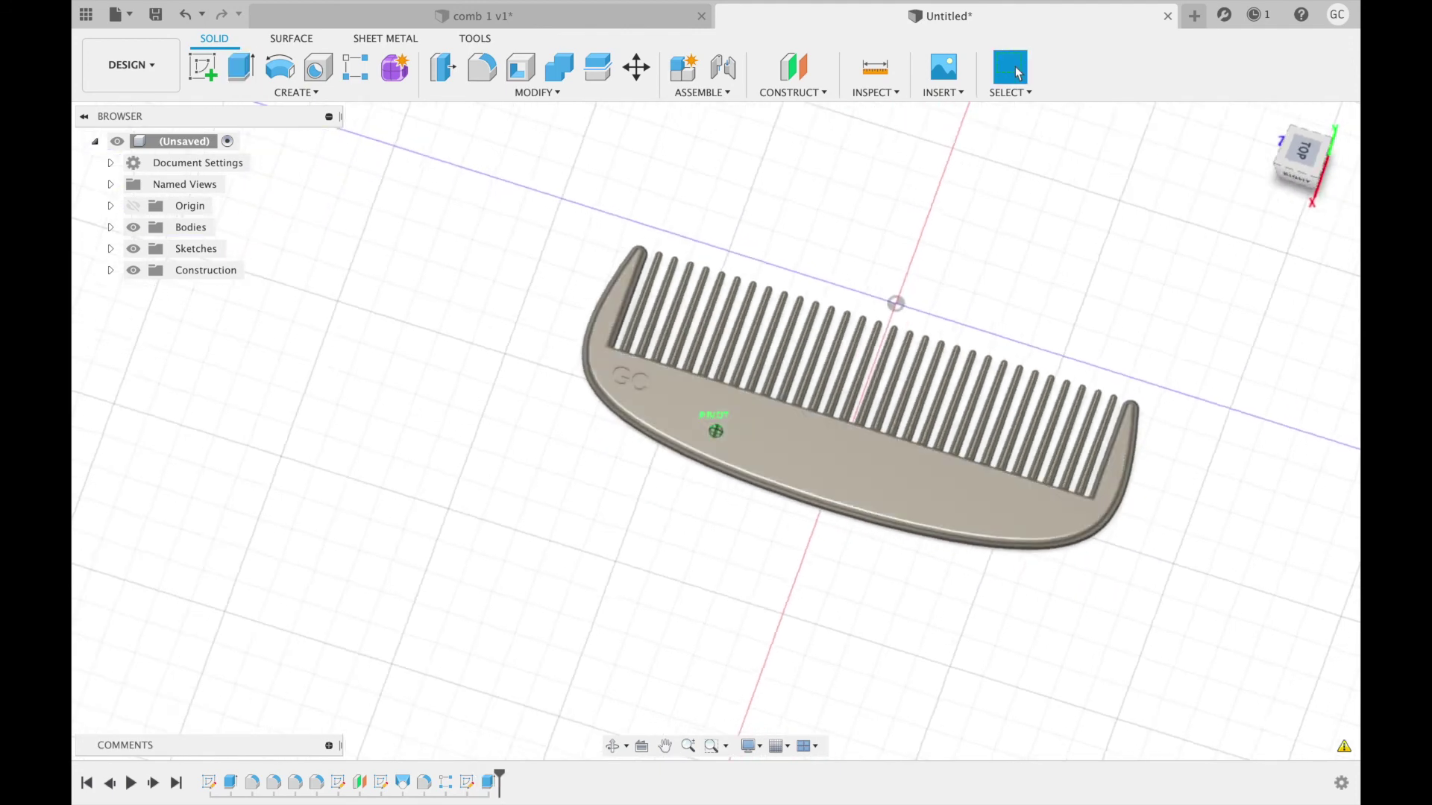